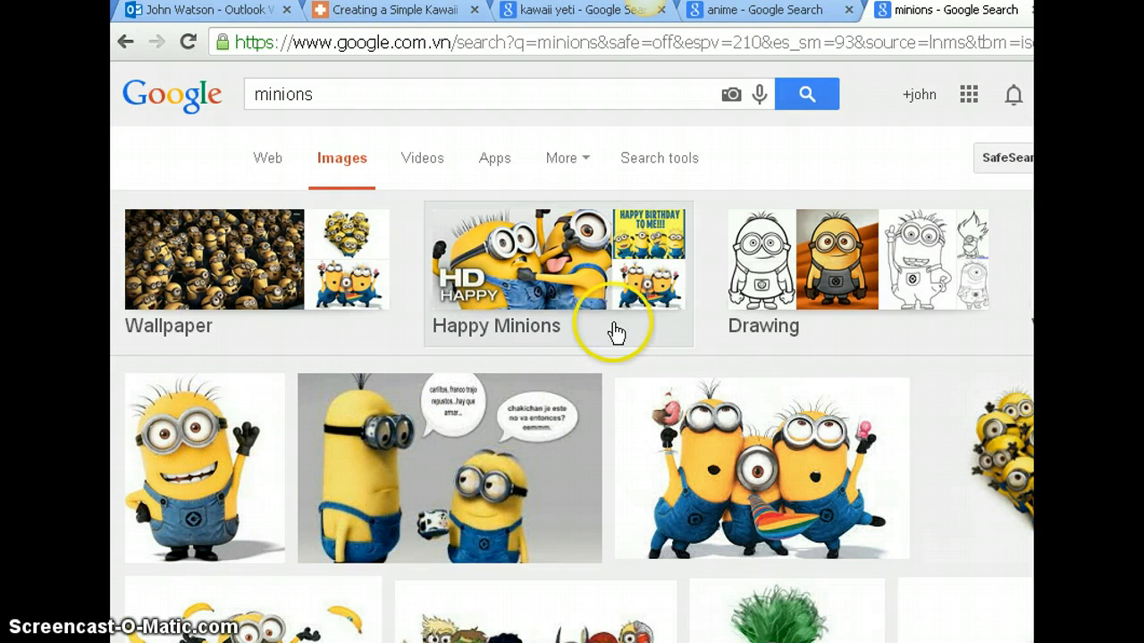
- Look through the anime, chibi and kawaii yeti image results for character references
left_click(724, 11)
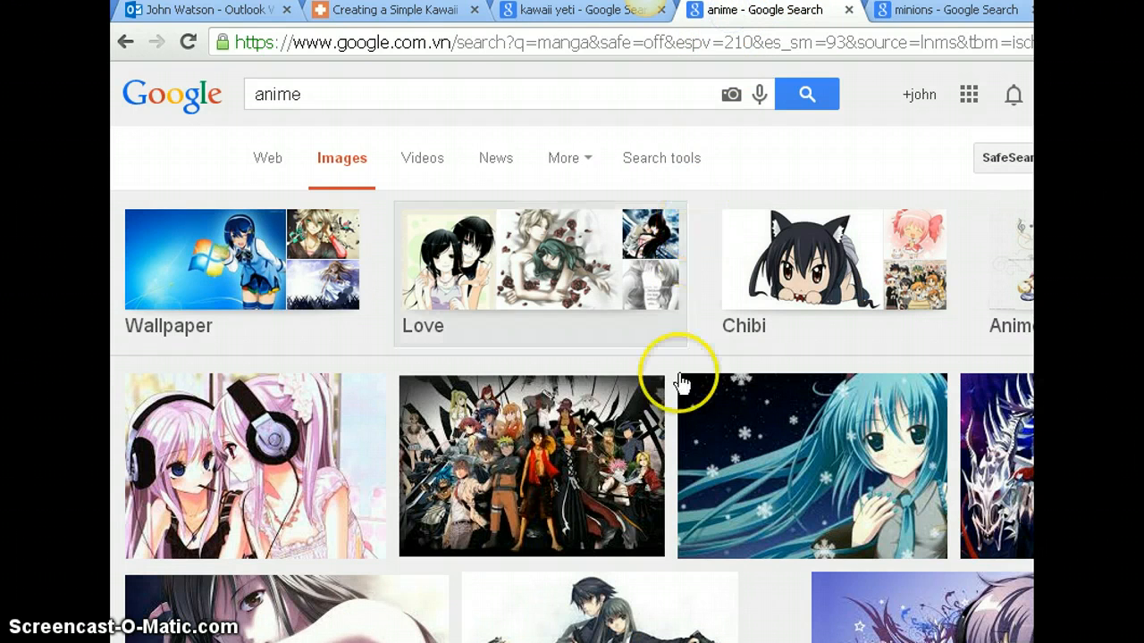
left_click(802, 286)
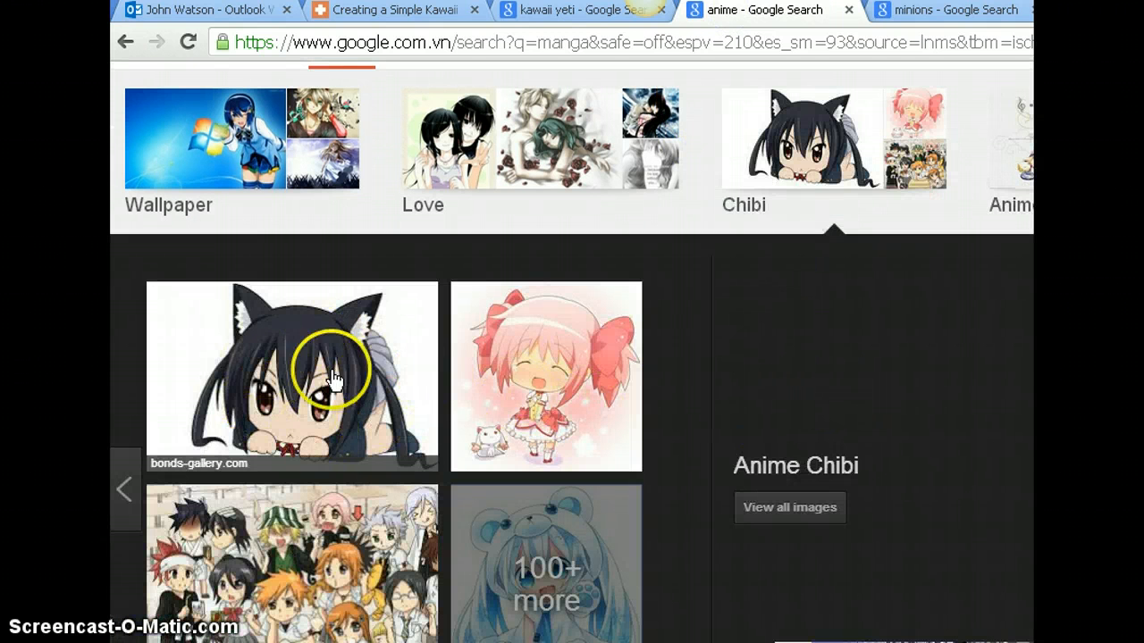
left_click(553, 13)
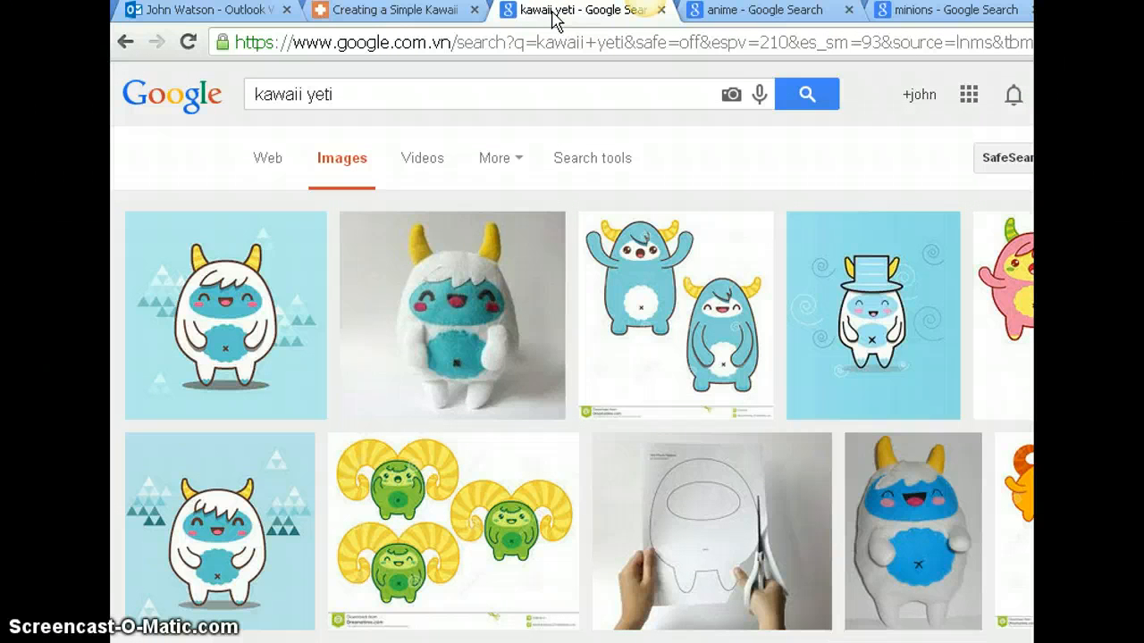
left_click(421, 156)
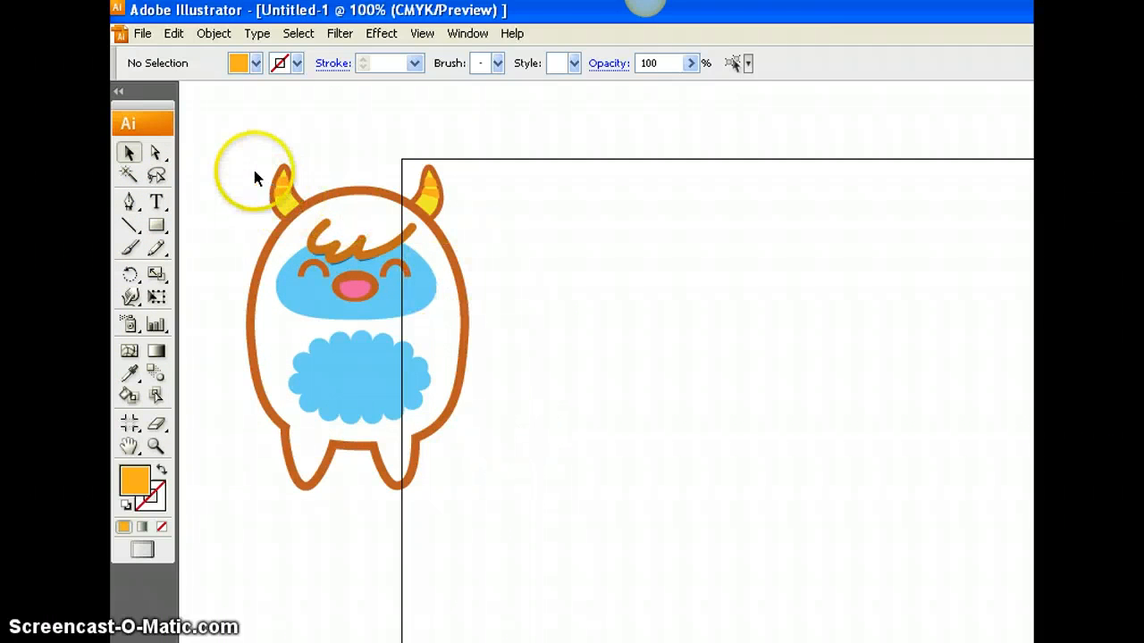
- Select the whole finished yeti drawing, move it slightly down and left of the artboard's edge, and deselect it
left_click_drag(252, 165, 493, 516)
left_click_drag(458, 369, 408, 409)
left_click(513, 362)
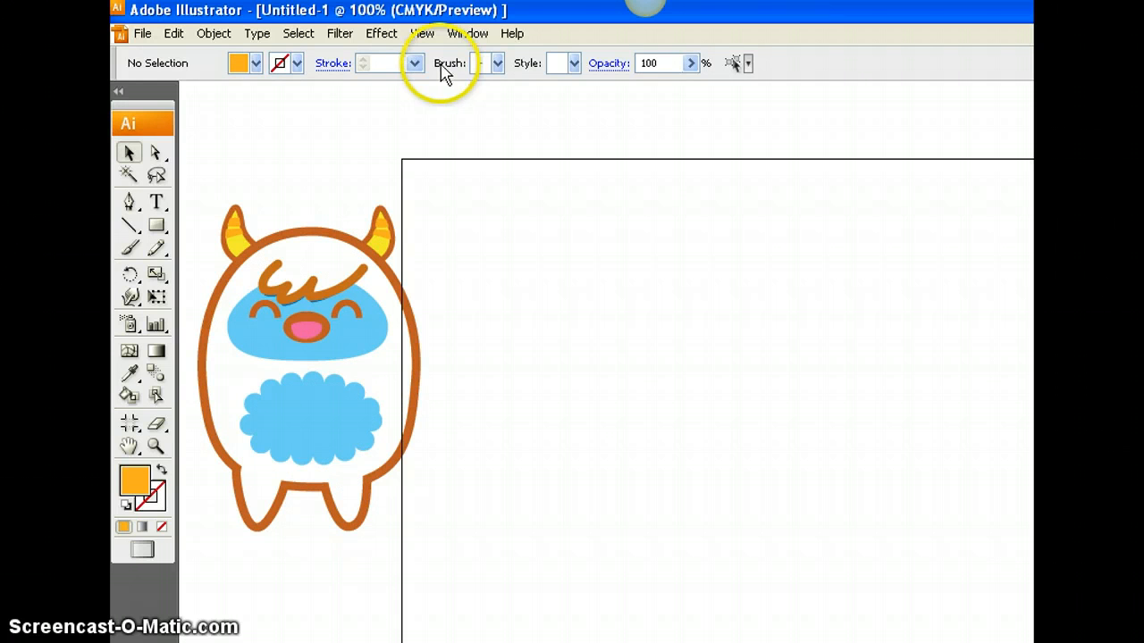
- Display the CMYK color controls and place them over the artboard's upper area, away from the yeti
left_click(467, 36)
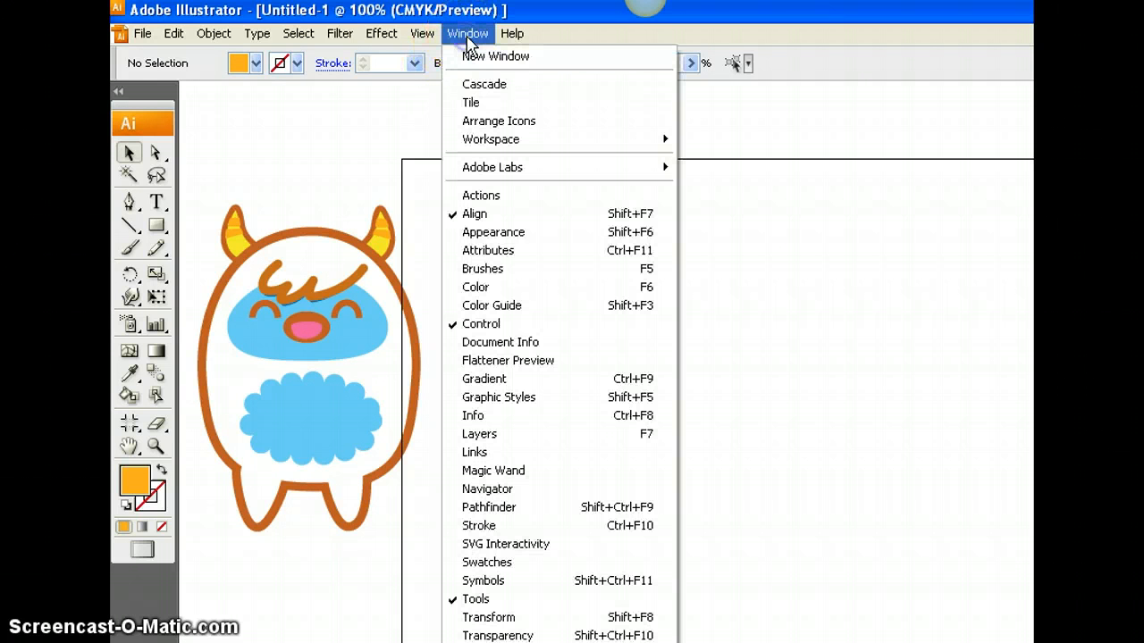
left_click(480, 288)
left_click_drag(983, 140, 871, 105)
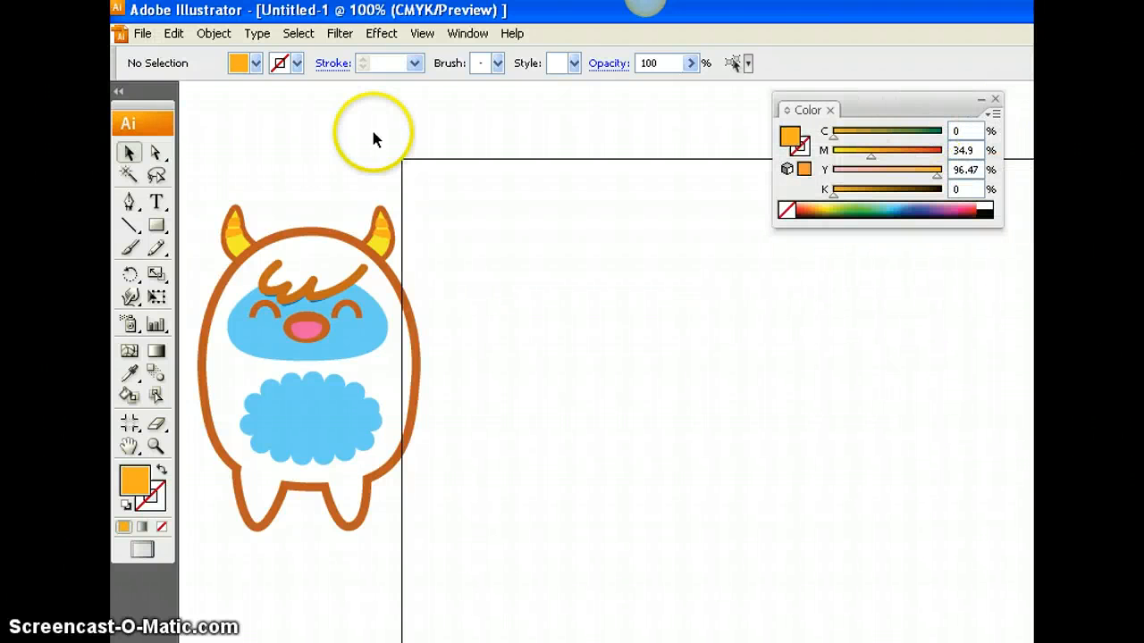
left_click(157, 158)
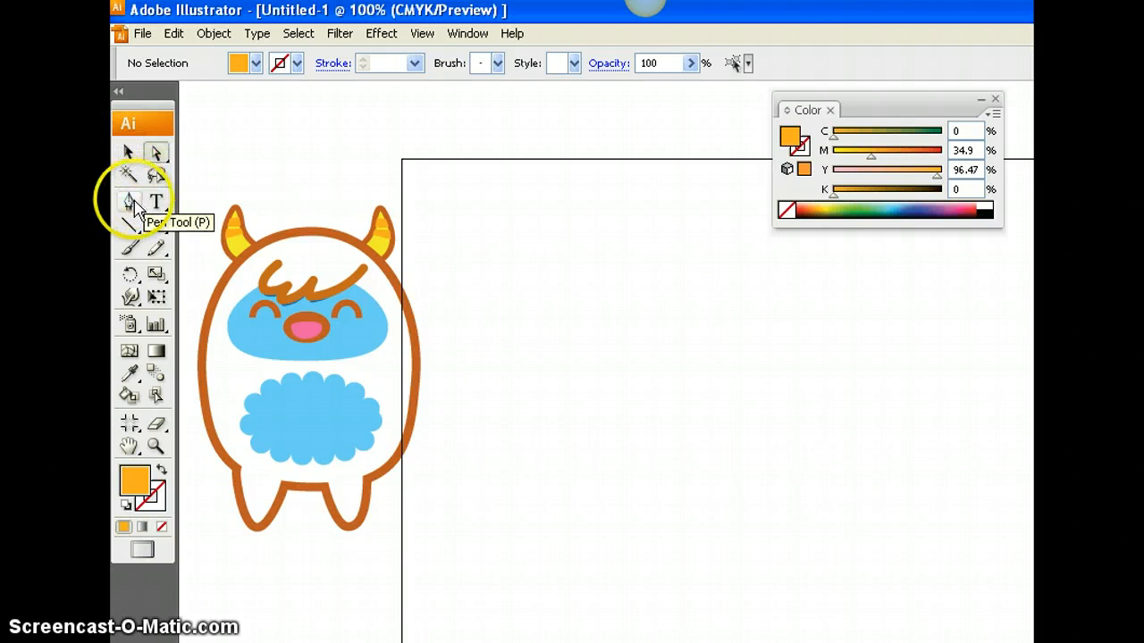
left_click(158, 226)
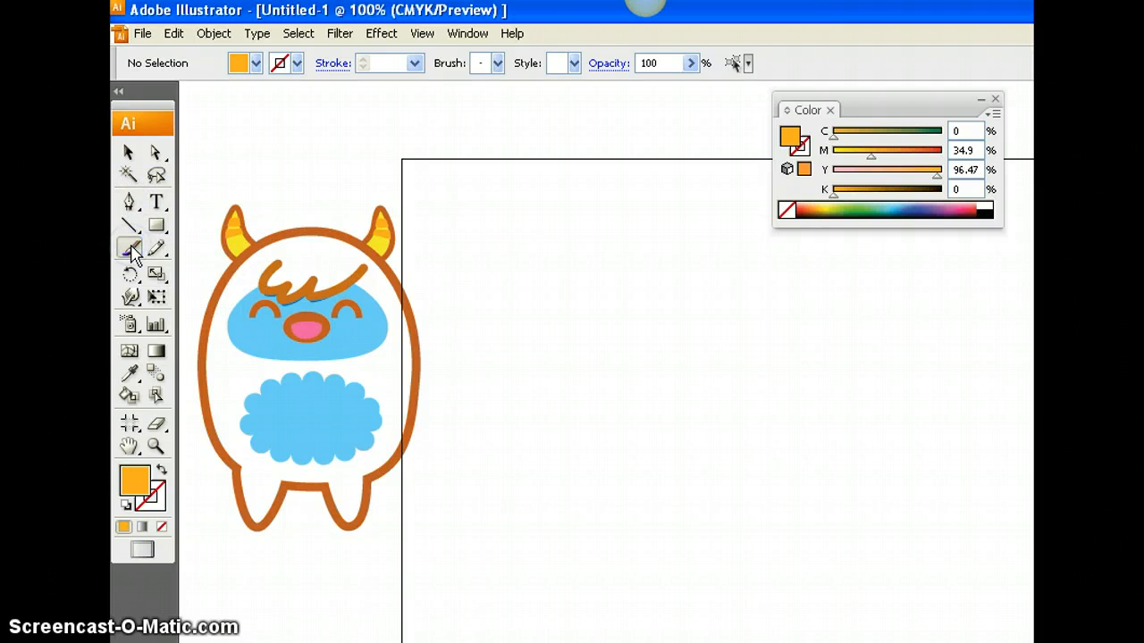
mouse_move(129, 226)
left_mouse_down()
mouse_move(165, 234)
mouse_move(210, 316)
mouse_move(197, 248)
mouse_move(127, 224)
left_mouse_up()
left_click(221, 249)
left_click_drag(221, 248, 264, 253)
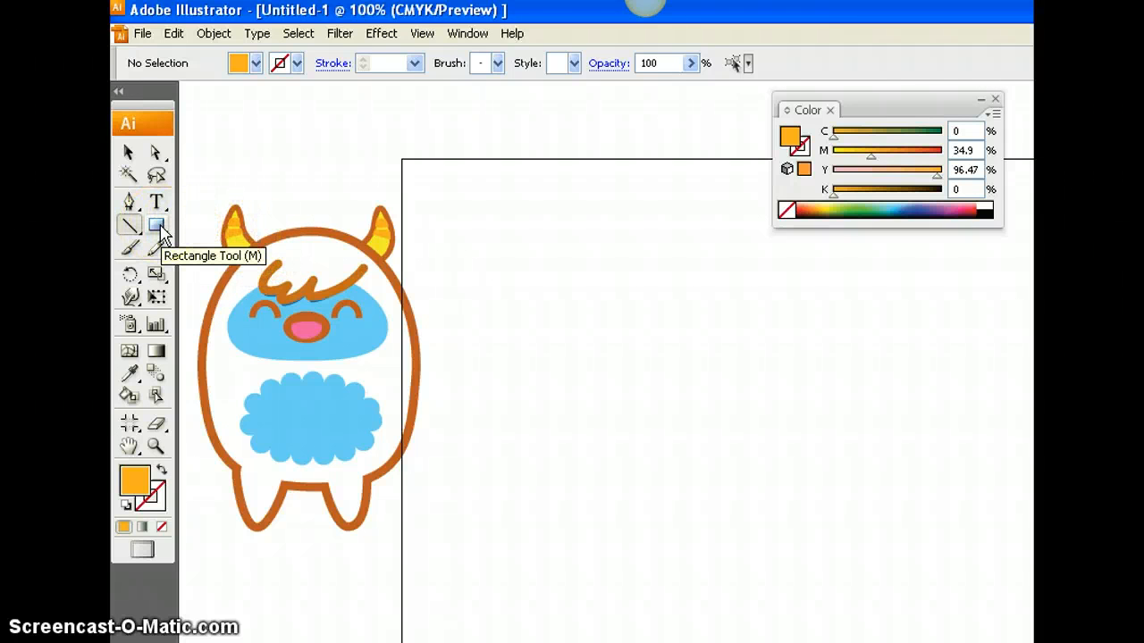
- Draw a large upright ellipse on the artboard beside the finished yeti and fill it with white
left_click_drag(160, 224, 231, 274)
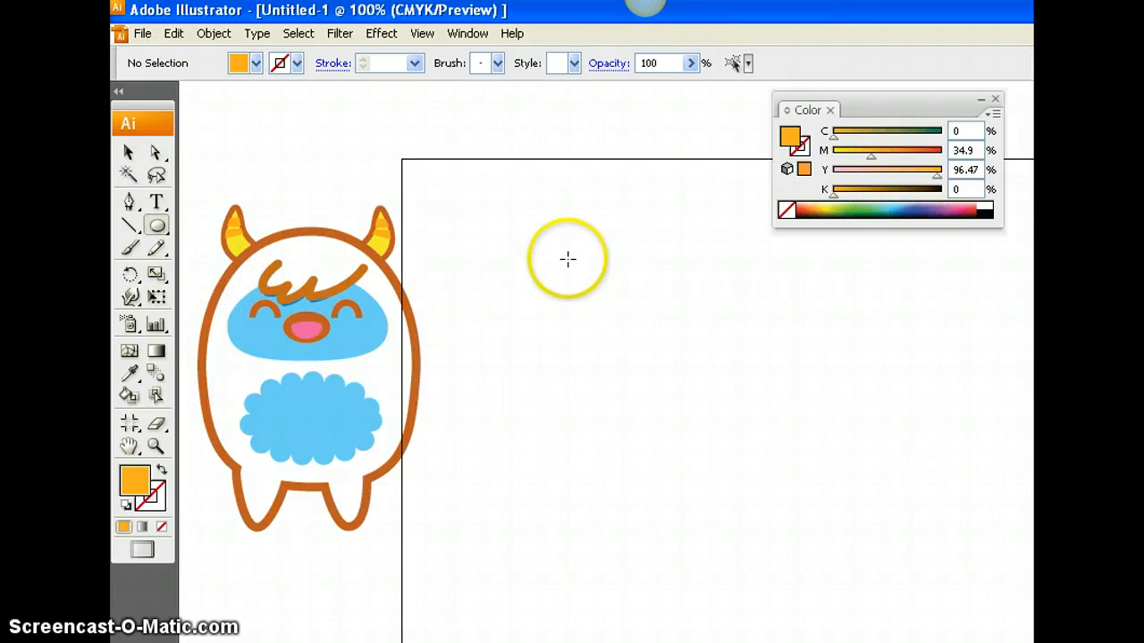
left_click_drag(520, 235, 725, 475)
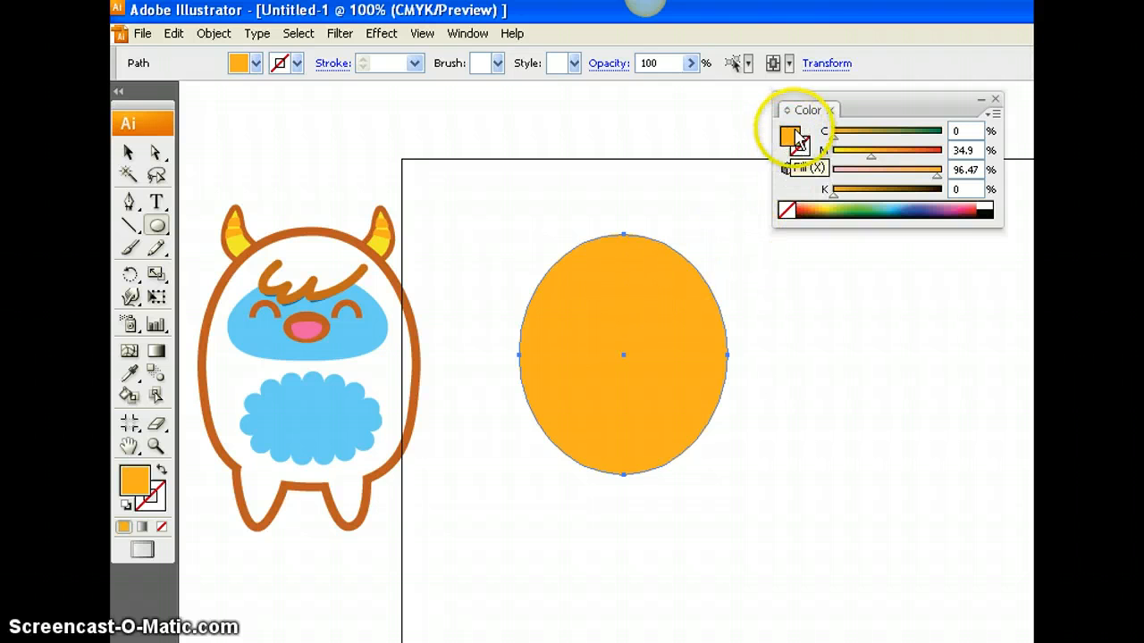
left_click(986, 207)
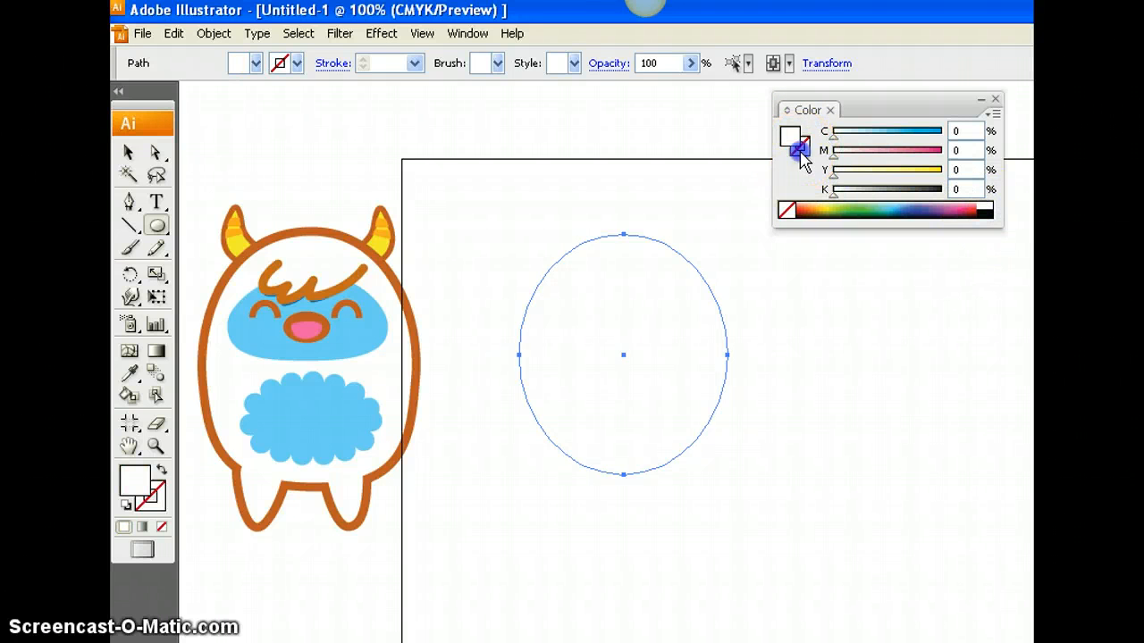
- Give the ellipse a 6 pt orange-brown stroke with M 52.16, Y 81.96 and K 25
left_click(800, 148)
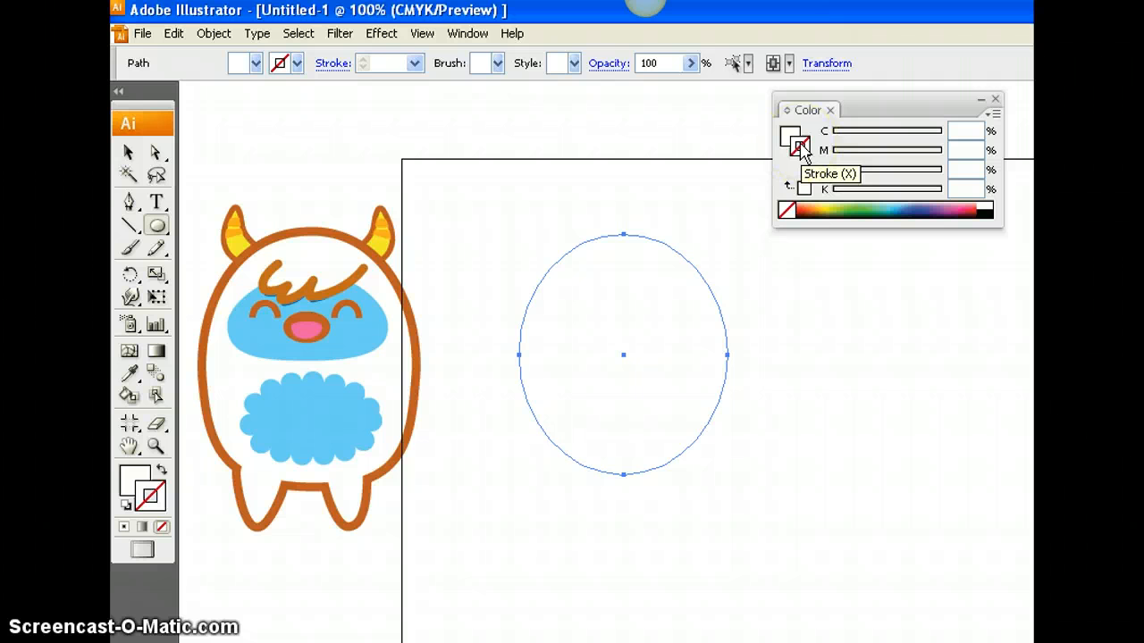
left_click(801, 152)
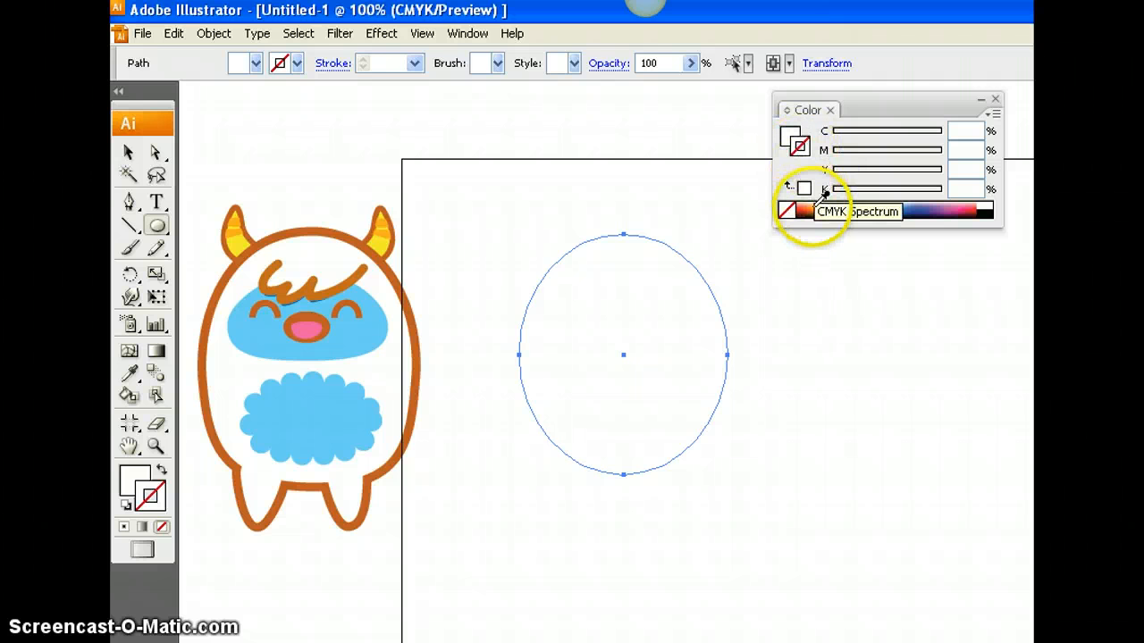
left_click(813, 208)
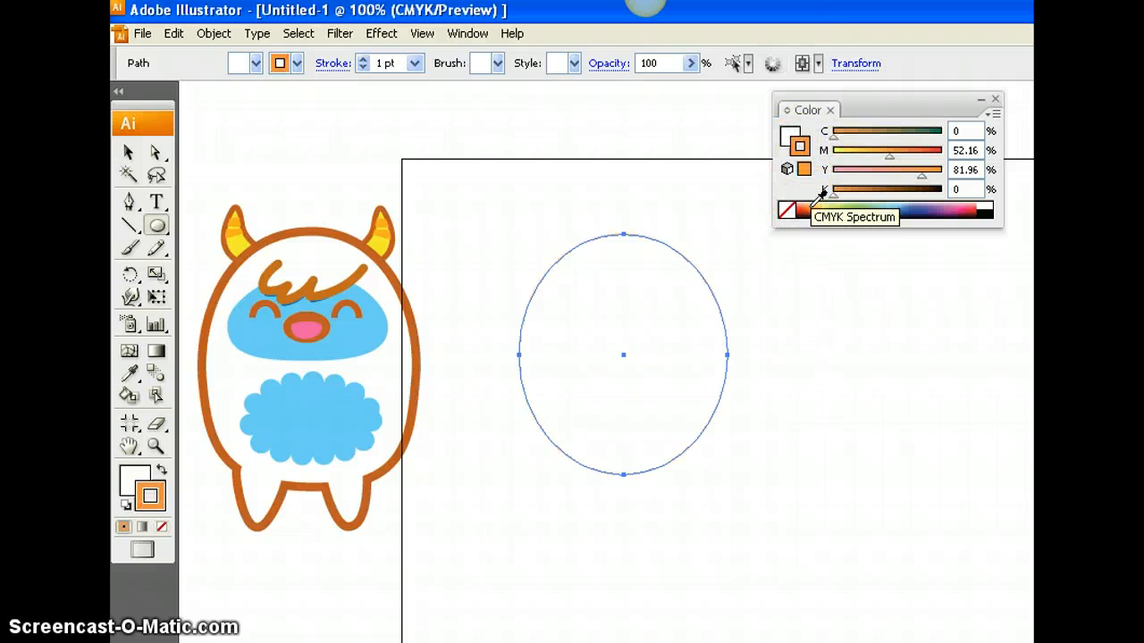
left_click_drag(831, 190, 861, 194)
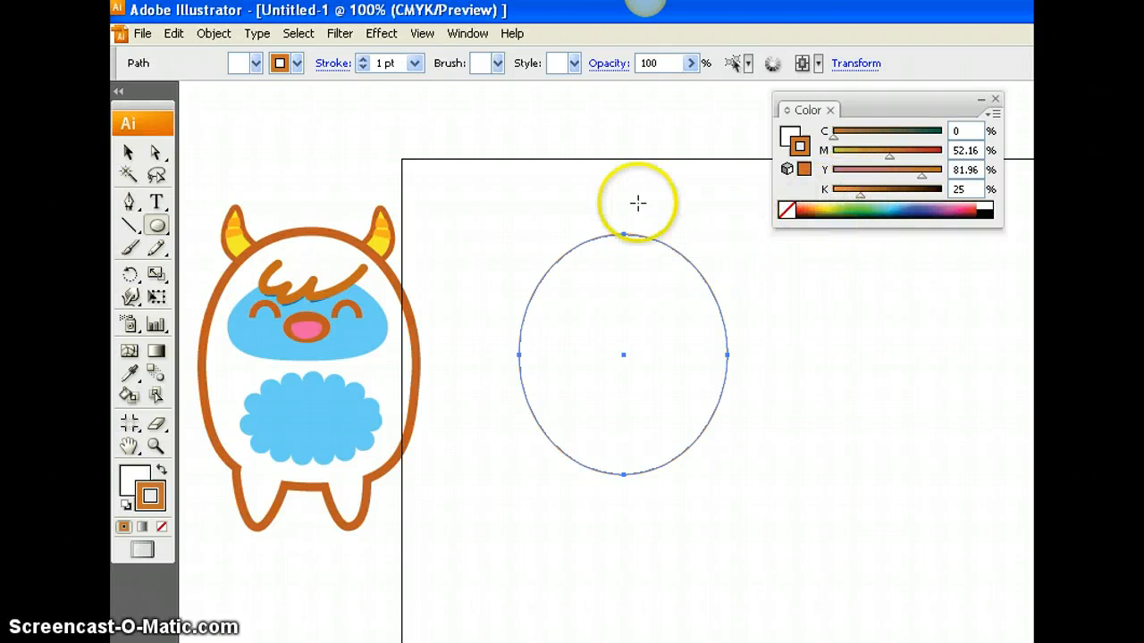
left_click(415, 65)
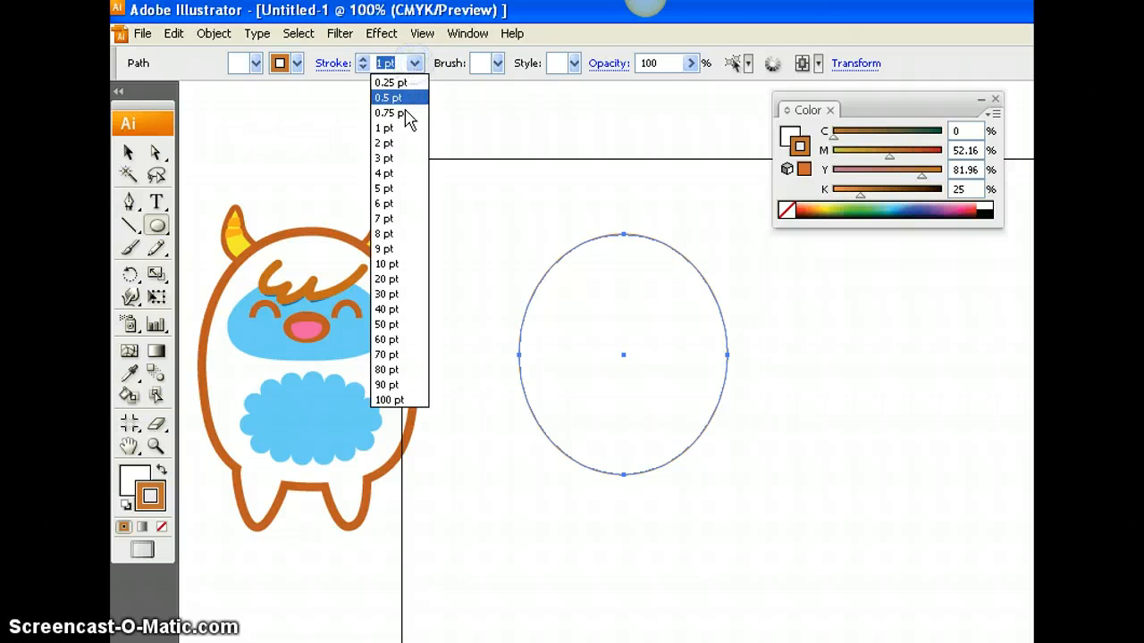
left_click(402, 206)
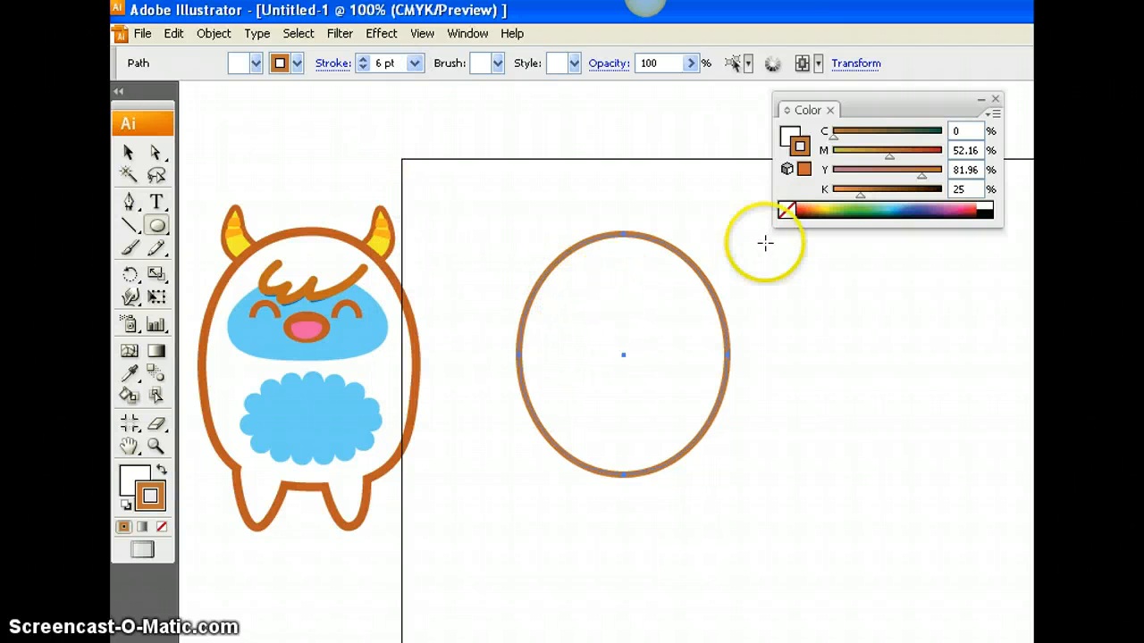
- Adjust the ellipse's stroke color to C 9, M 64, Y 100, K 0
left_click_drag(923, 174, 944, 174)
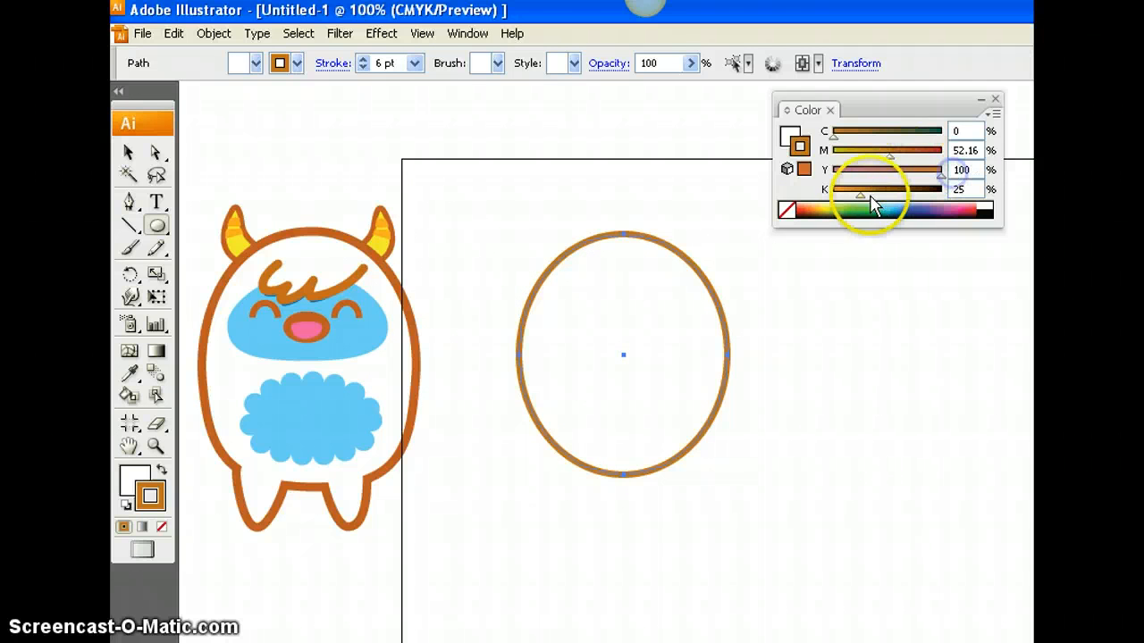
left_click_drag(860, 194, 816, 192)
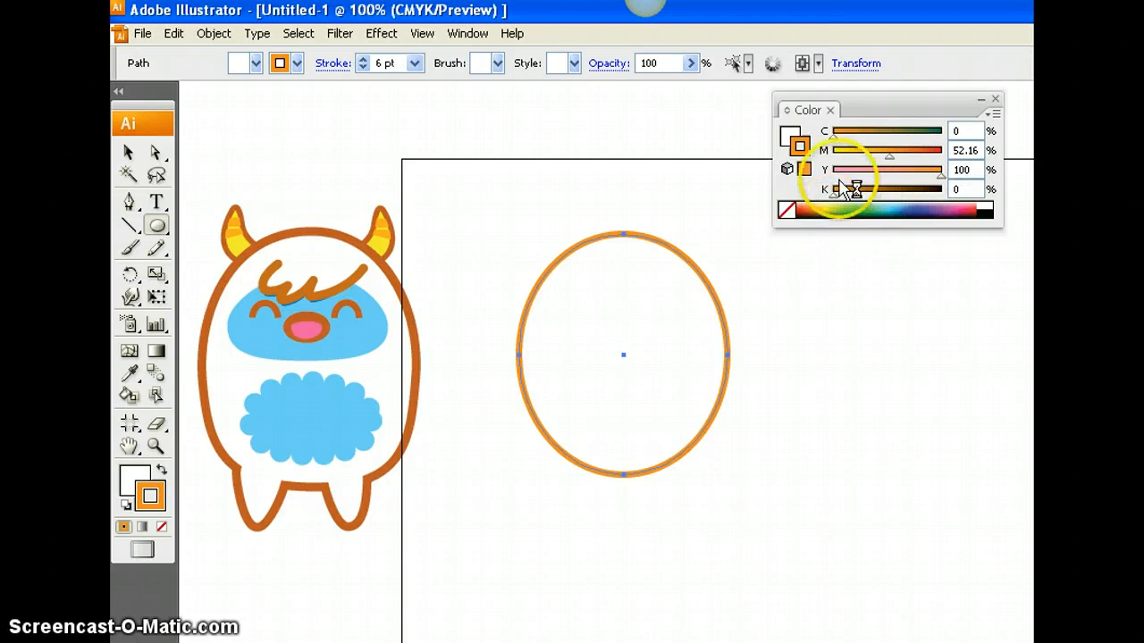
left_click_drag(835, 134, 843, 135)
left_click_drag(896, 165, 905, 168)
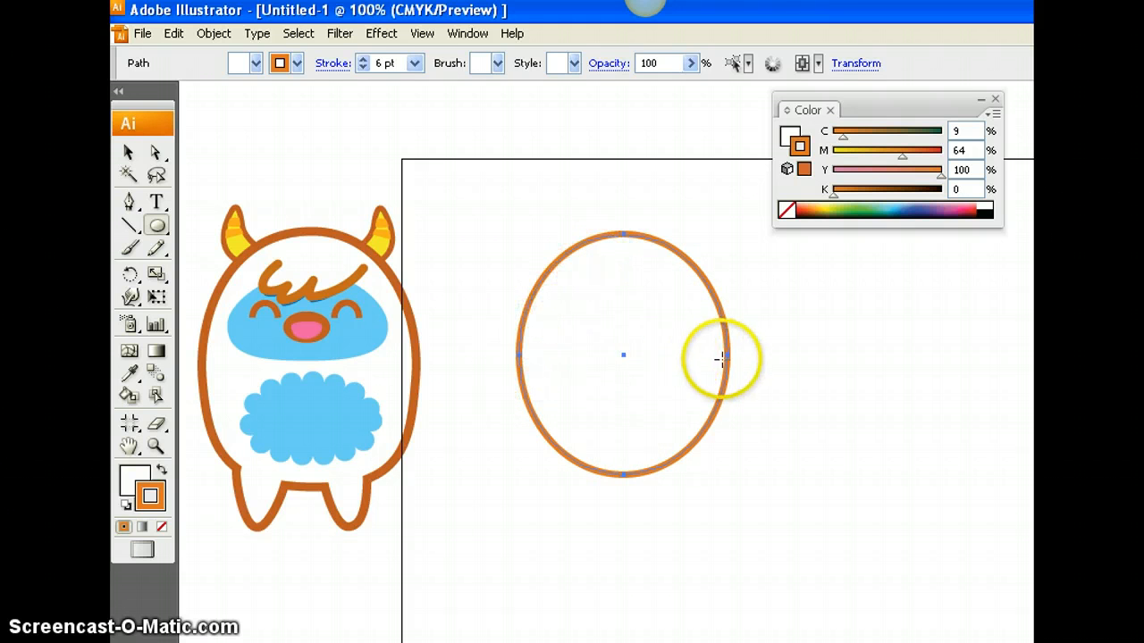
- Broaden the ellipse's top by lengthening its top anchor's handles, and raise its bottom anchor by about 23 px
left_click(156, 154)
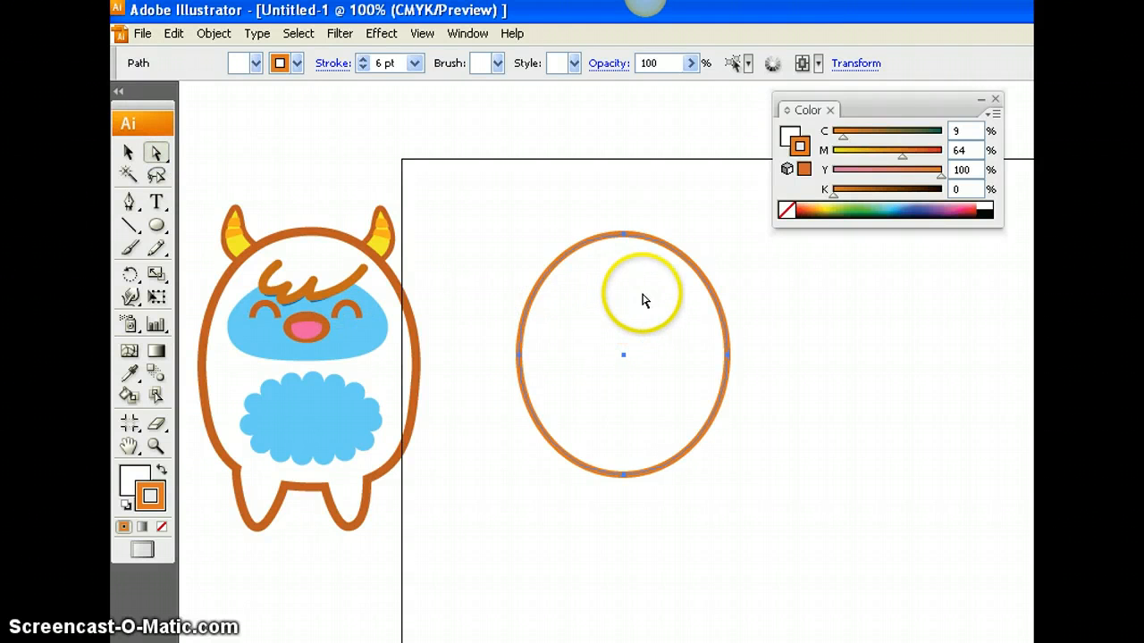
left_click(624, 234)
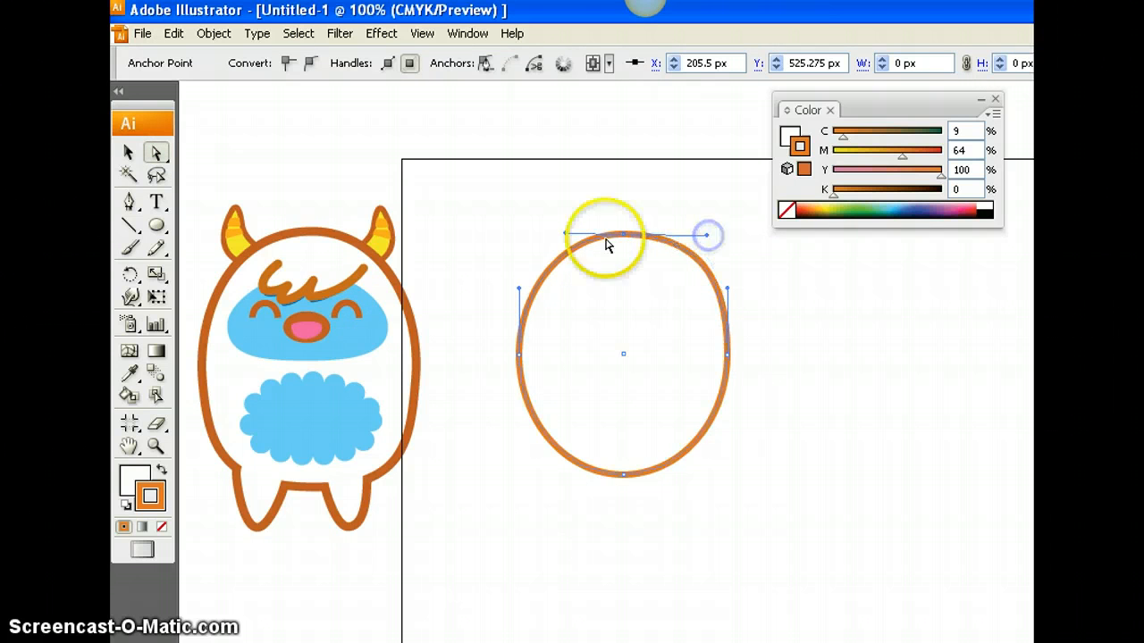
left_click_drag(565, 235, 543, 235)
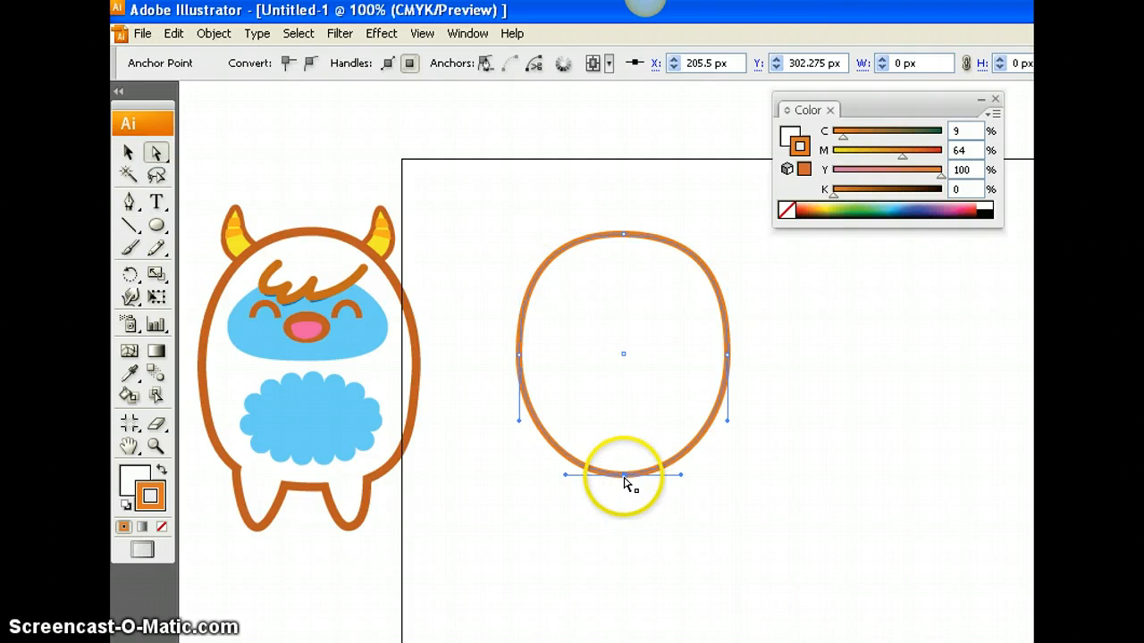
left_click_drag(624, 463, 622, 445)
left_click(623, 446)
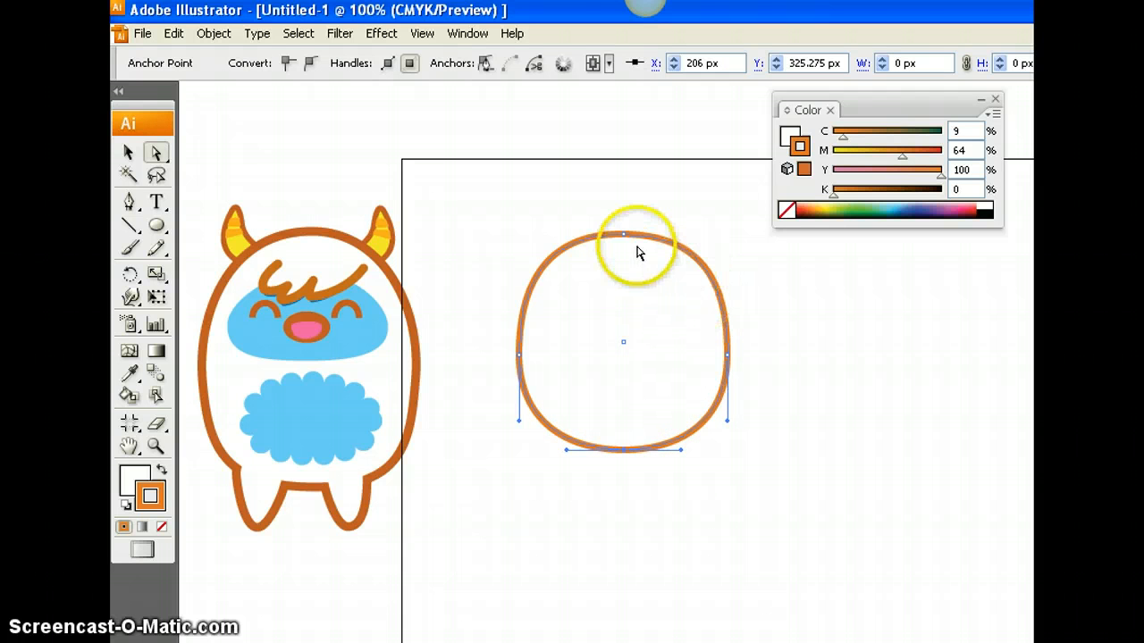
- Shorten both handles of the body's top anchor point to round off its top, and deselect the shape
mouse_move(623, 236)
left_mouse_down()
mouse_move(706, 239)
mouse_move(685, 234)
left_mouse_up()
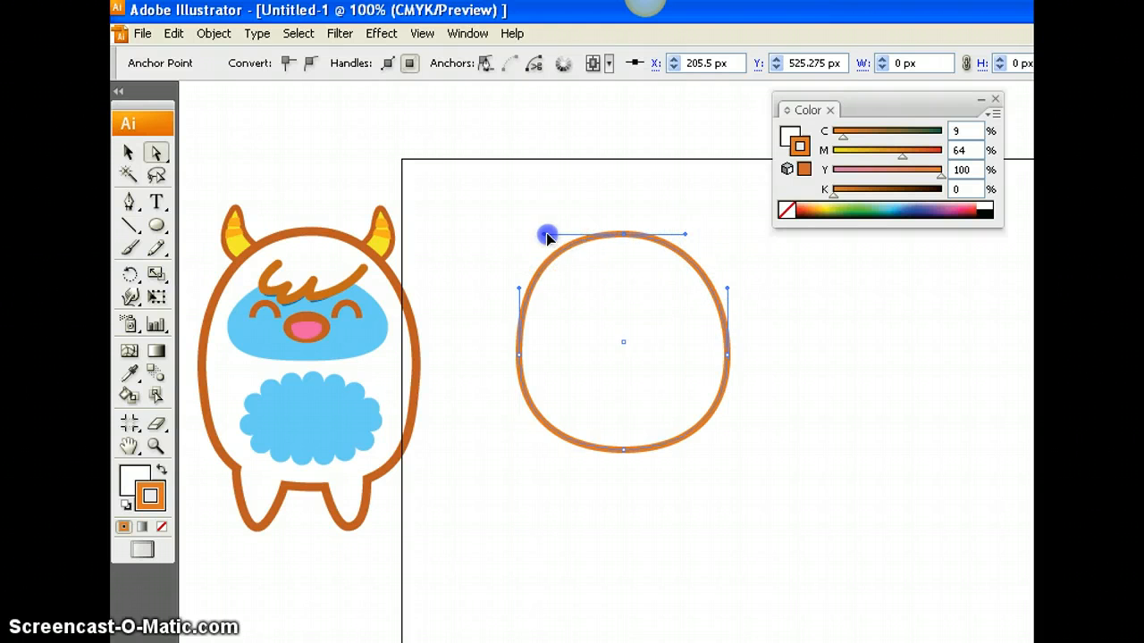
left_click(779, 276)
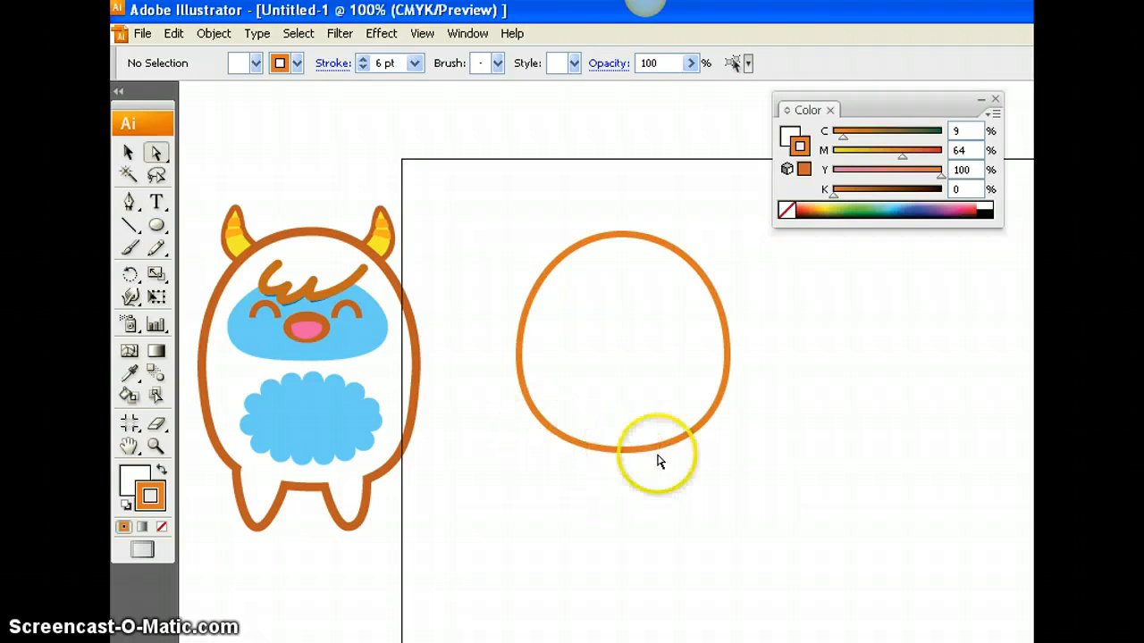
left_click(725, 323)
left_click(756, 316)
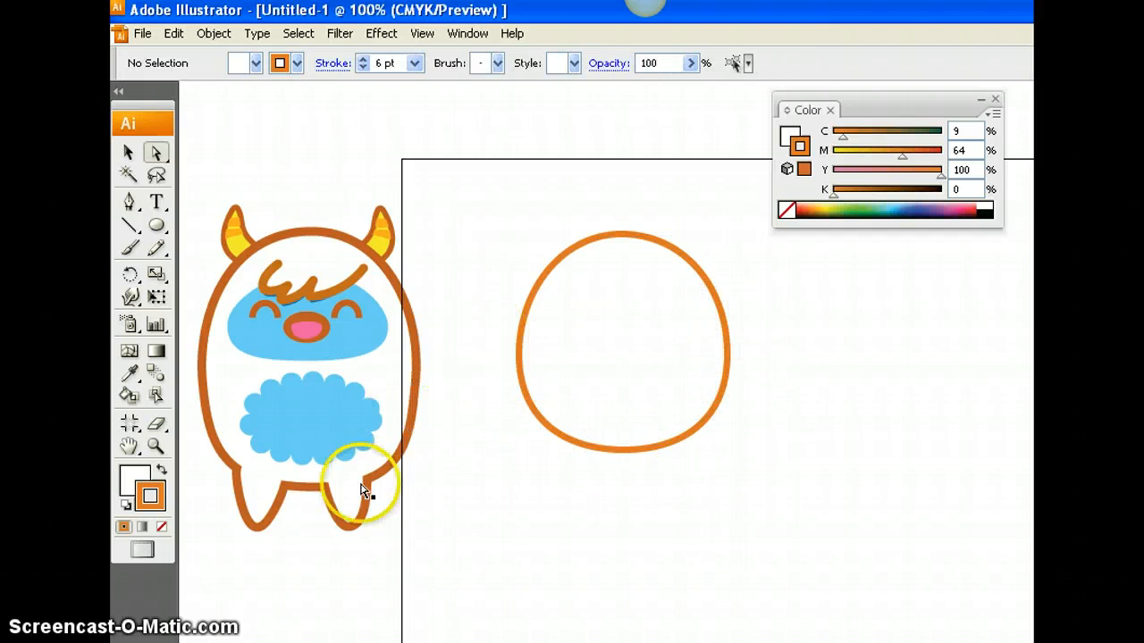
- Draw a small circle to the right of the body outline using the same fill and stroke
left_click(158, 227)
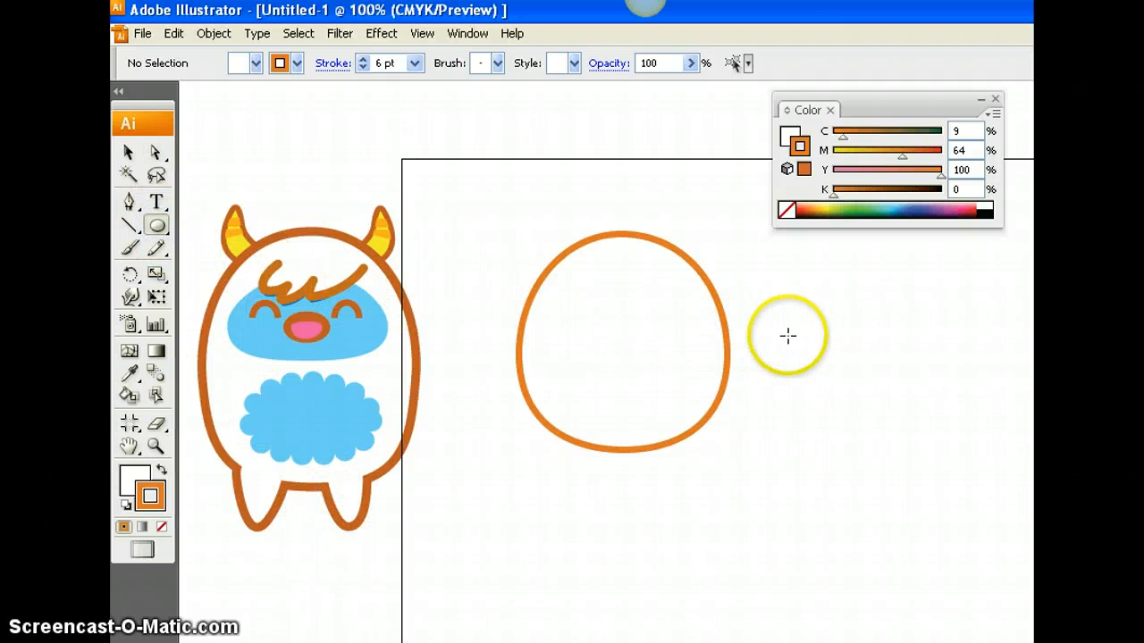
left_click_drag(782, 337, 806, 355)
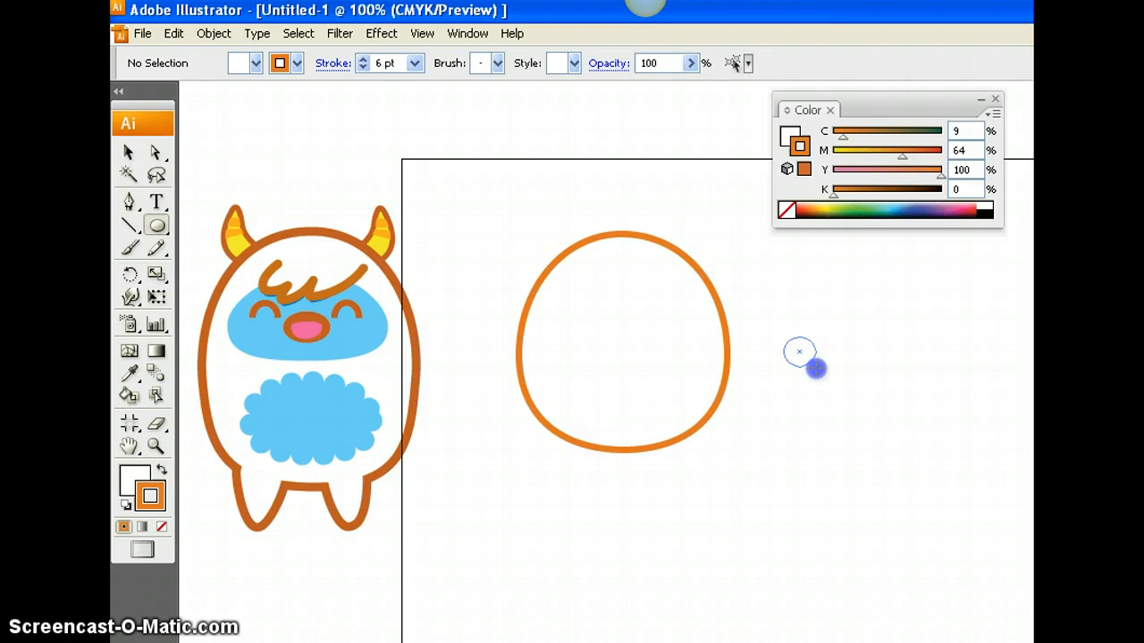
left_click_drag(817, 372, 817, 372)
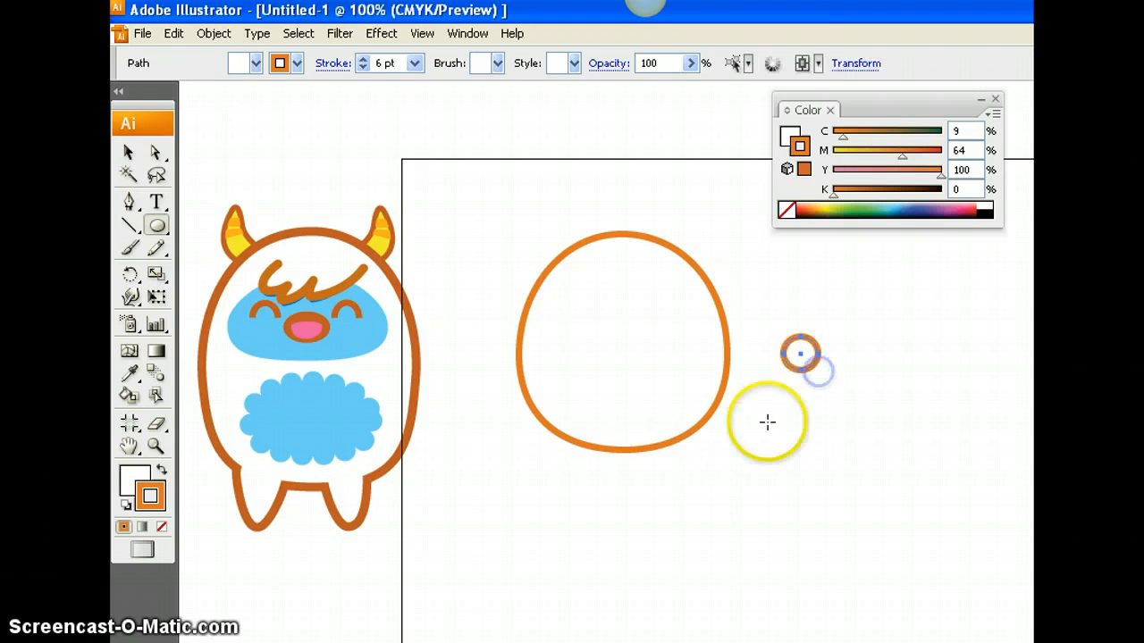
- Stretch the small circle into a tapered leg shape by moving its bottom anchor about 18 px down
left_click(156, 153)
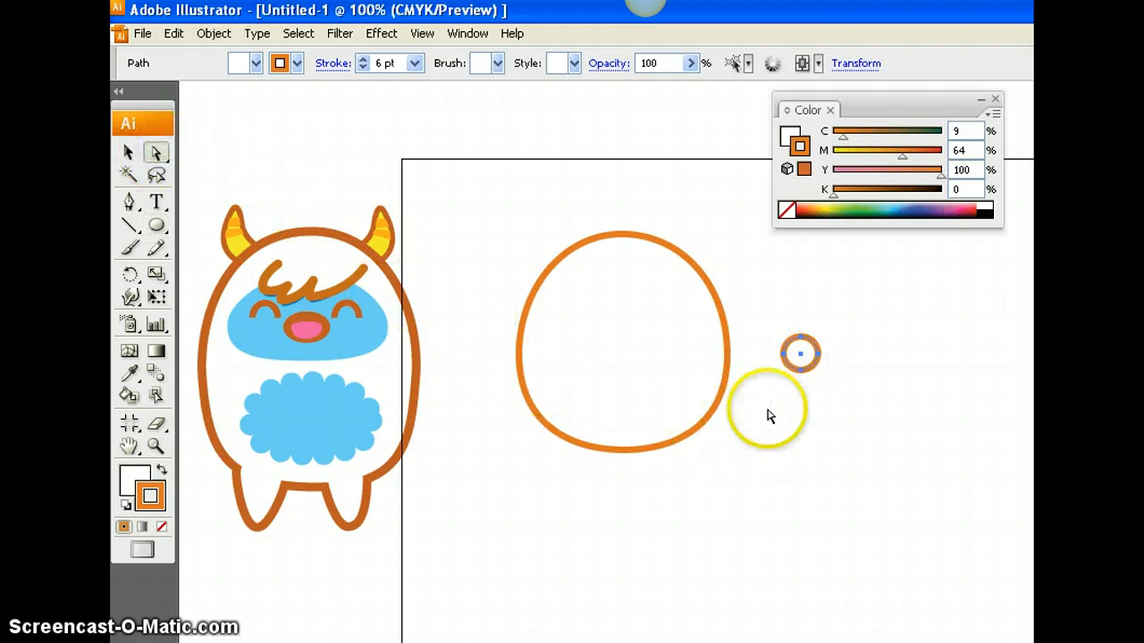
left_click(801, 375)
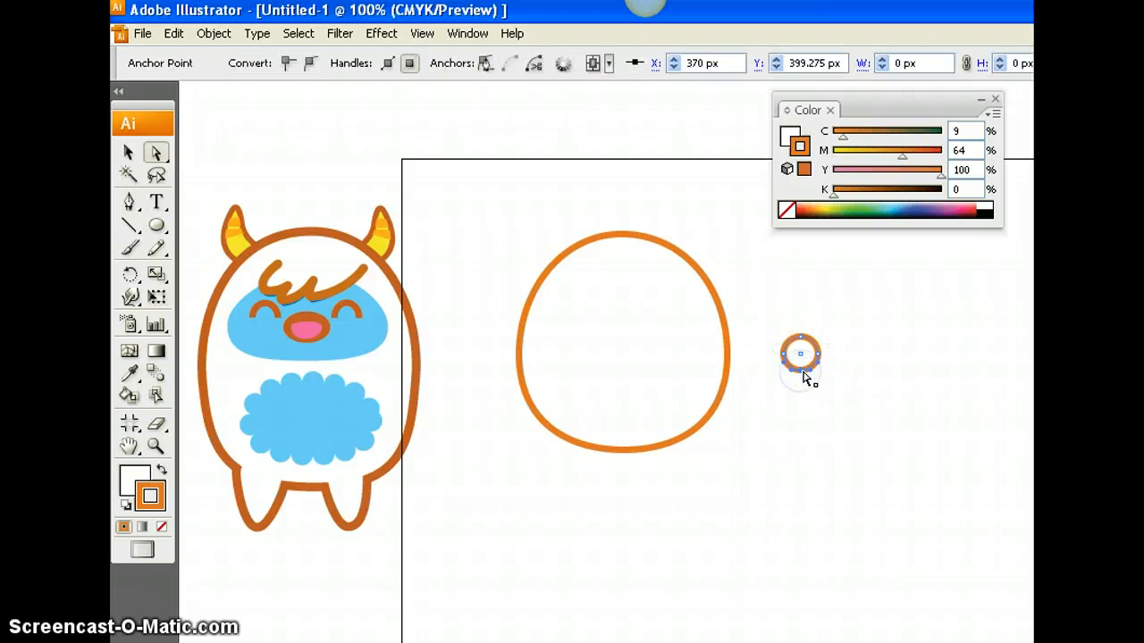
left_click_drag(799, 388, 801, 389)
left_click_drag(747, 414, 765, 409)
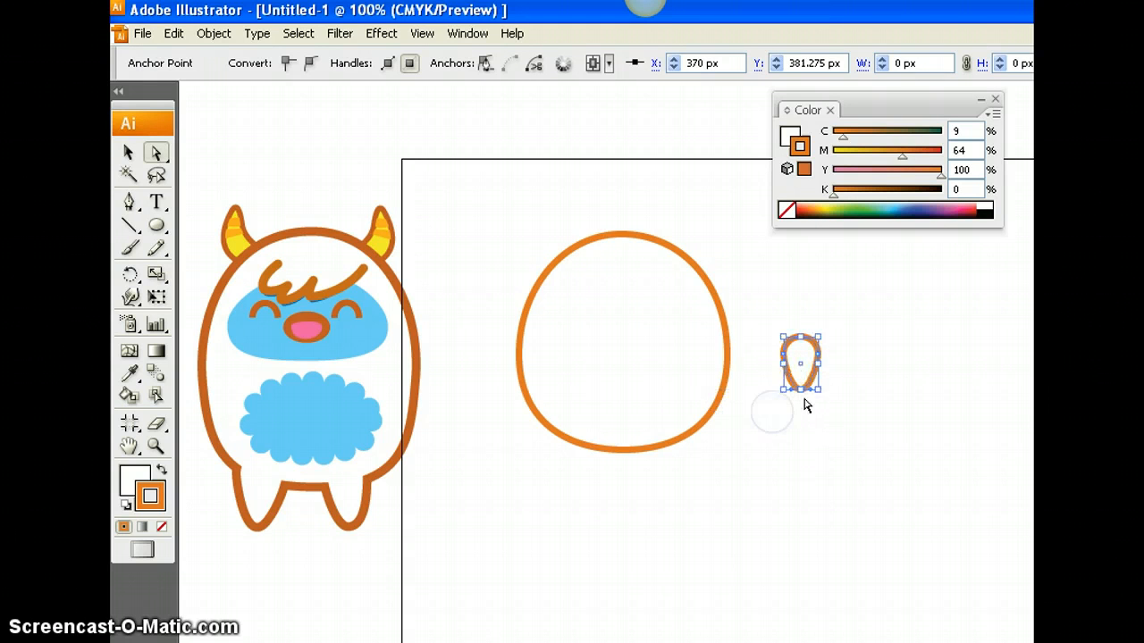
- Move the tapered leg shape onto the body's lower edge, slightly left of the body's centre
left_click(128, 153)
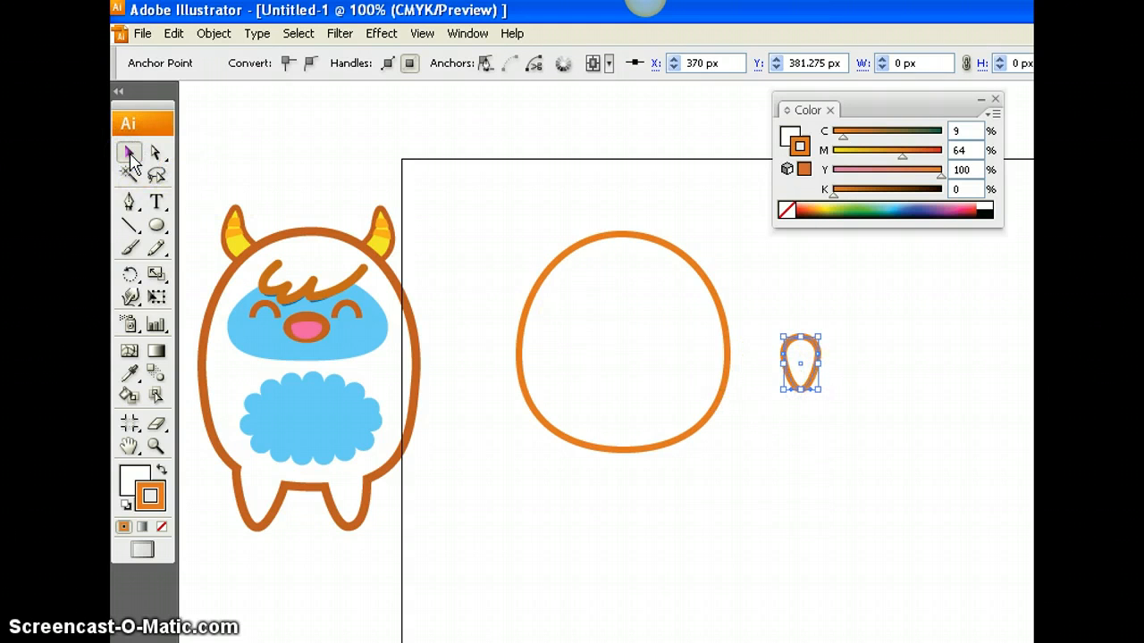
left_click(319, 276)
left_click(821, 380)
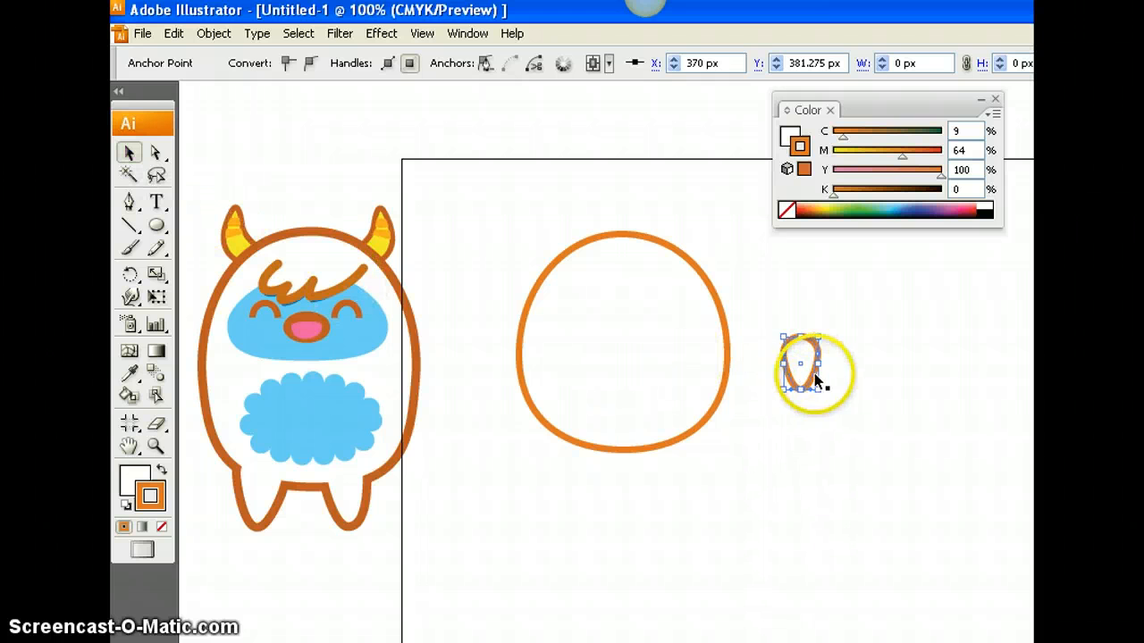
left_click_drag(814, 380, 721, 403)
left_click_drag(592, 460, 607, 459)
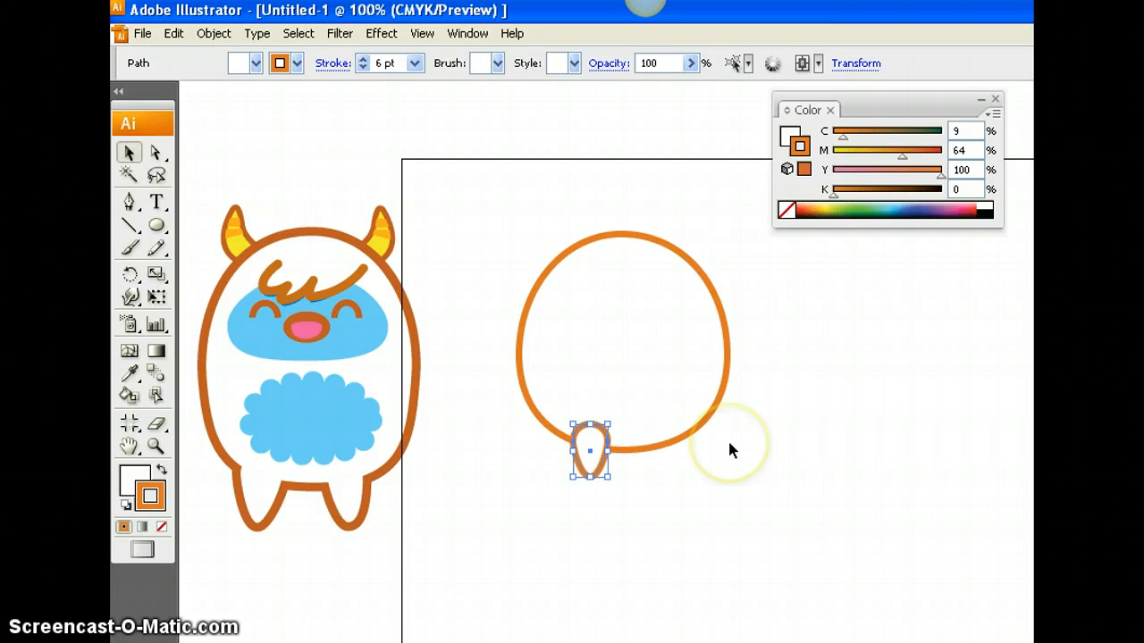
- Paste a copy of the leg and position it level with the first one, slightly right of the body's centre
left_click(729, 443)
key("ctrl+v")
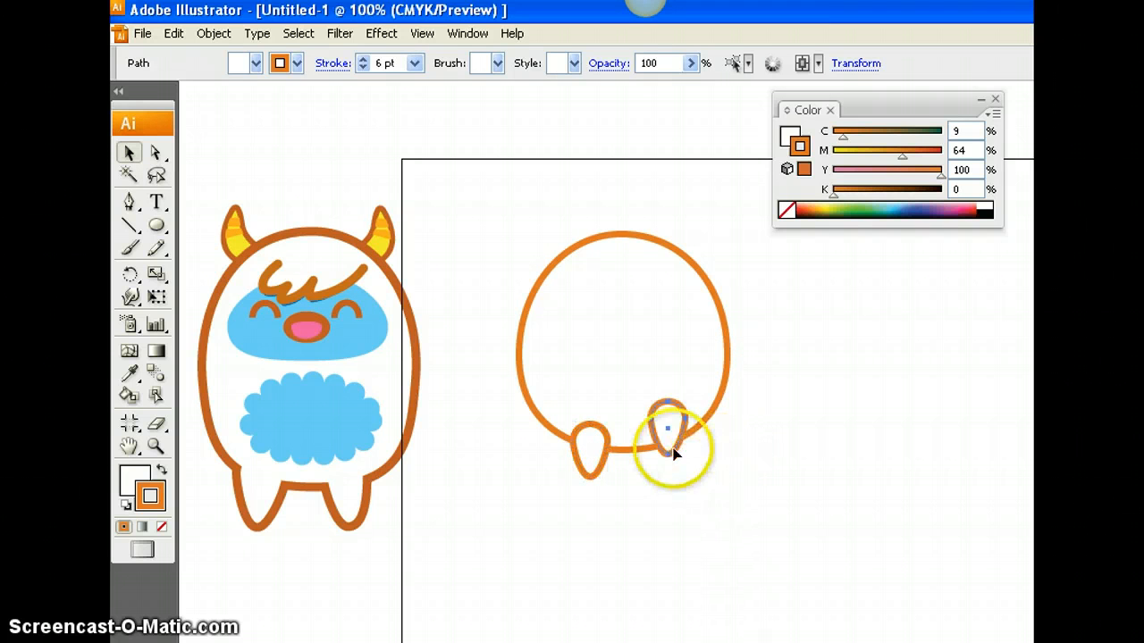
left_click_drag(669, 435, 656, 461)
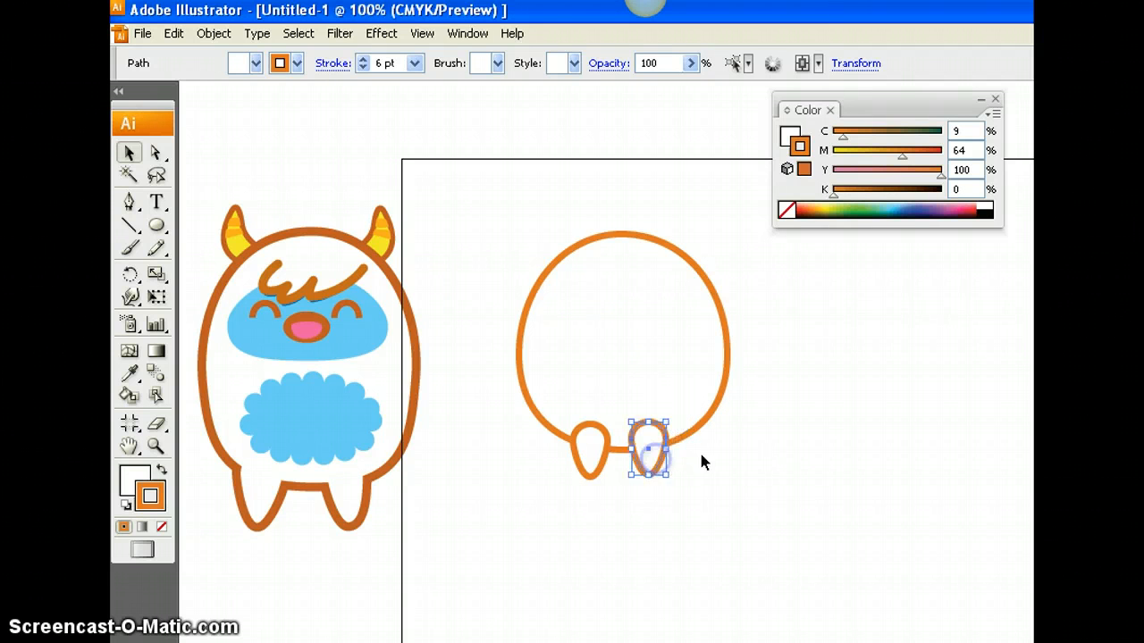
left_click(788, 447)
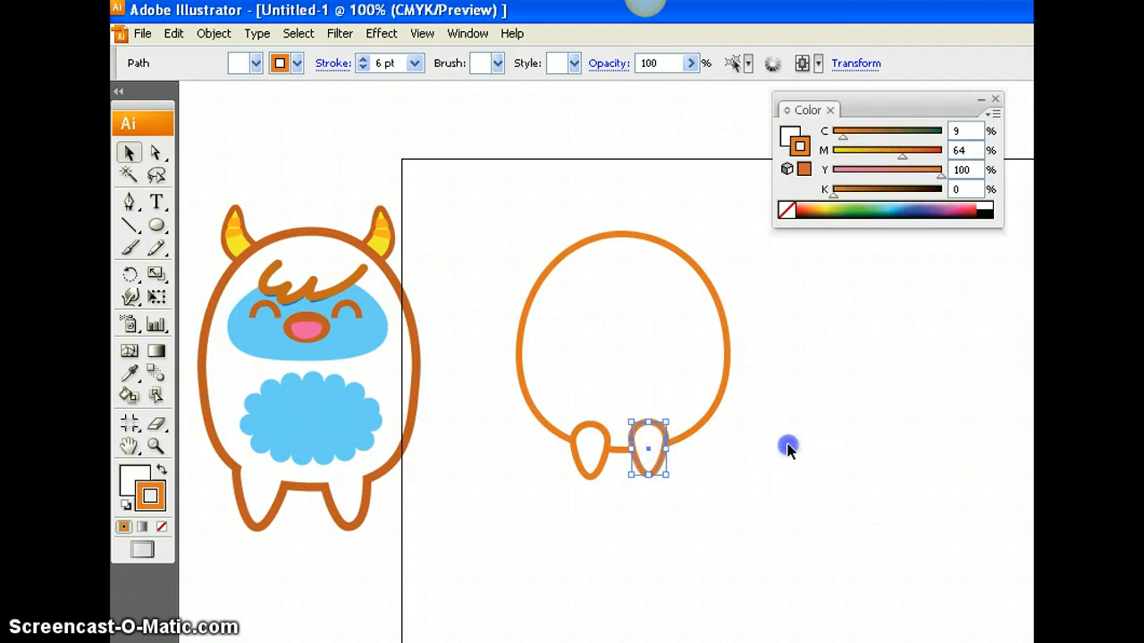
left_click_drag(658, 465, 668, 466)
left_click(672, 466)
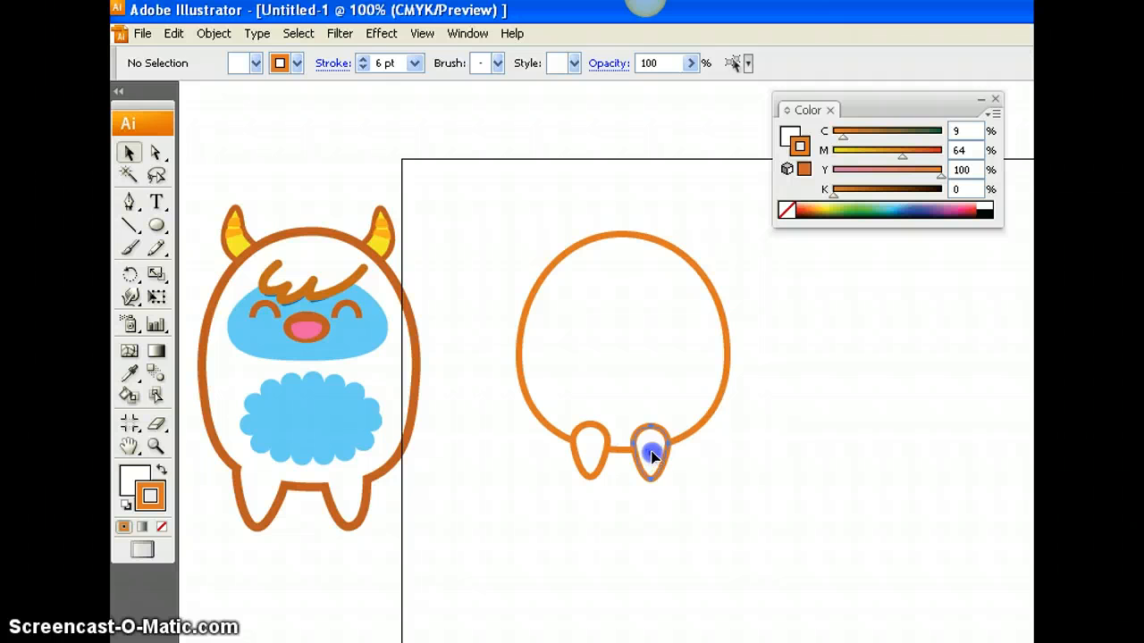
left_click(654, 453)
left_click(770, 452)
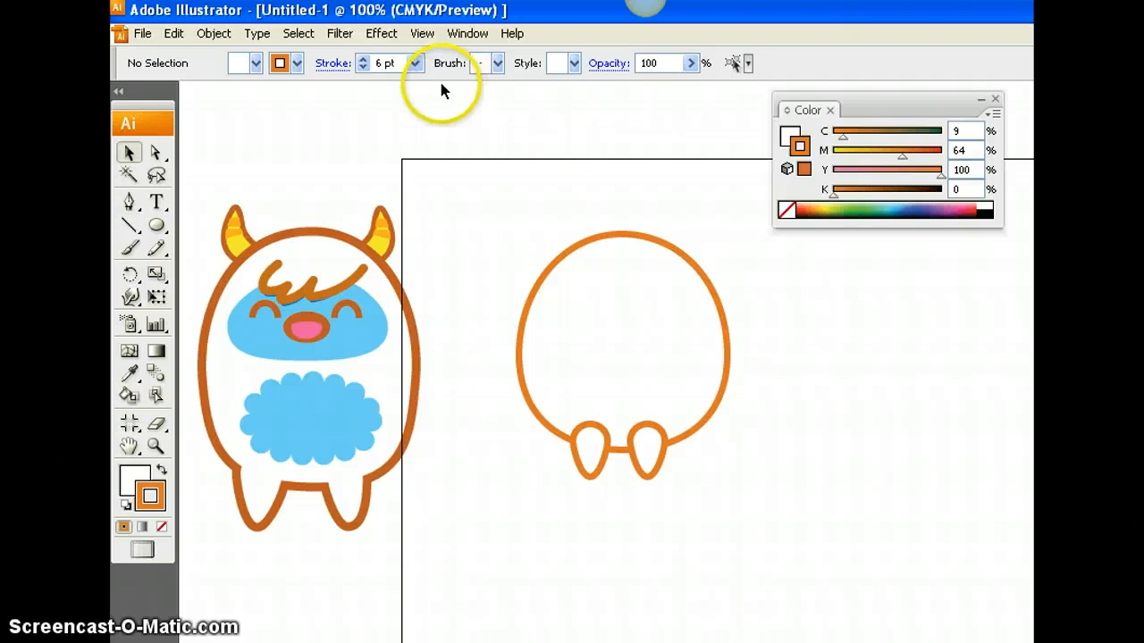
- Unite the body and both legs into one outline with the Pathfinder's Add to shape area, and deselect it
left_click(467, 33)
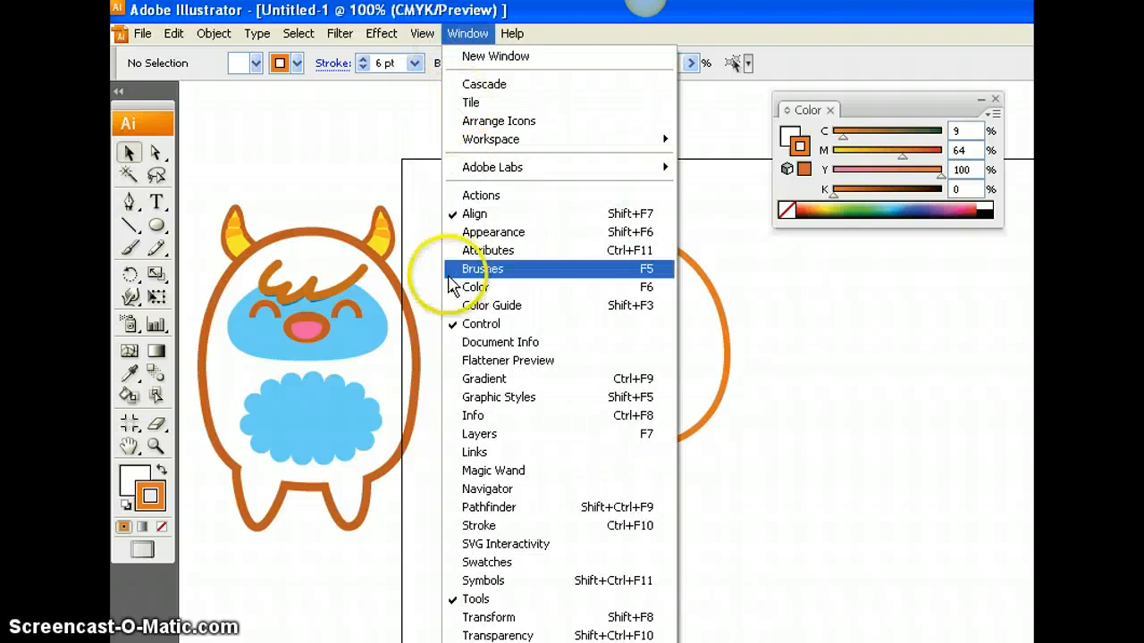
left_click(464, 507)
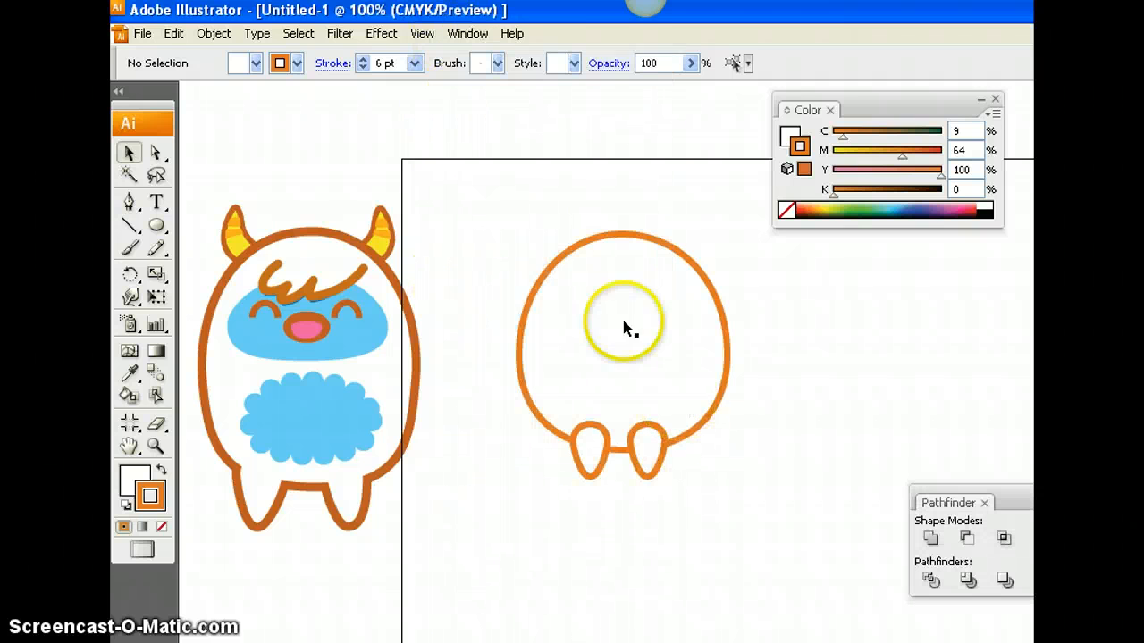
left_click_drag(526, 223, 722, 482)
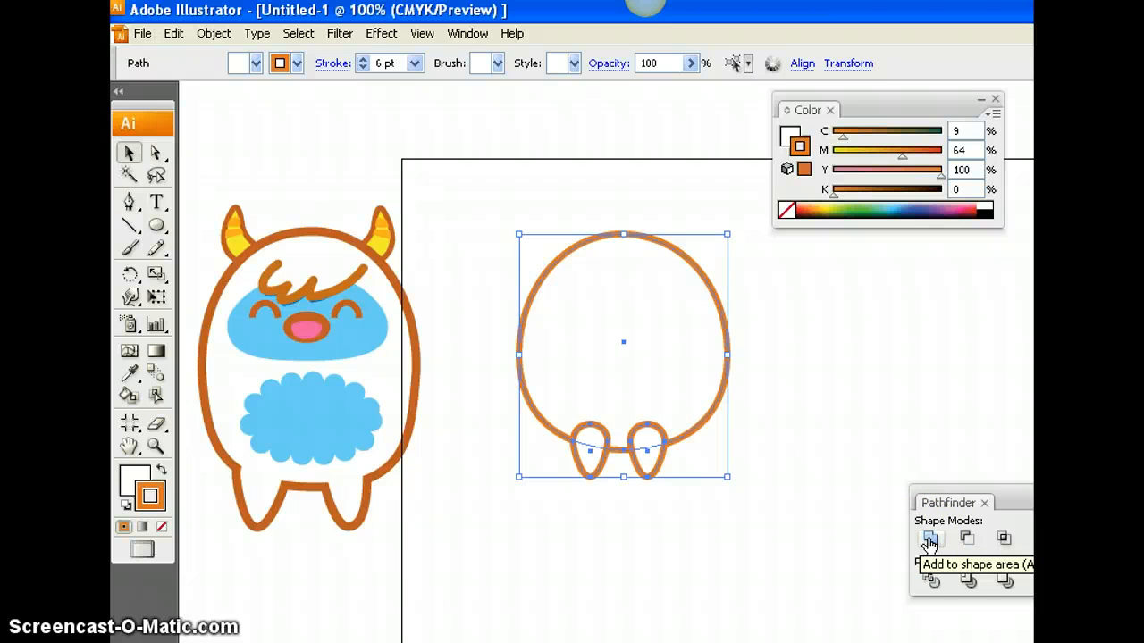
left_click(932, 539)
left_click(765, 529)
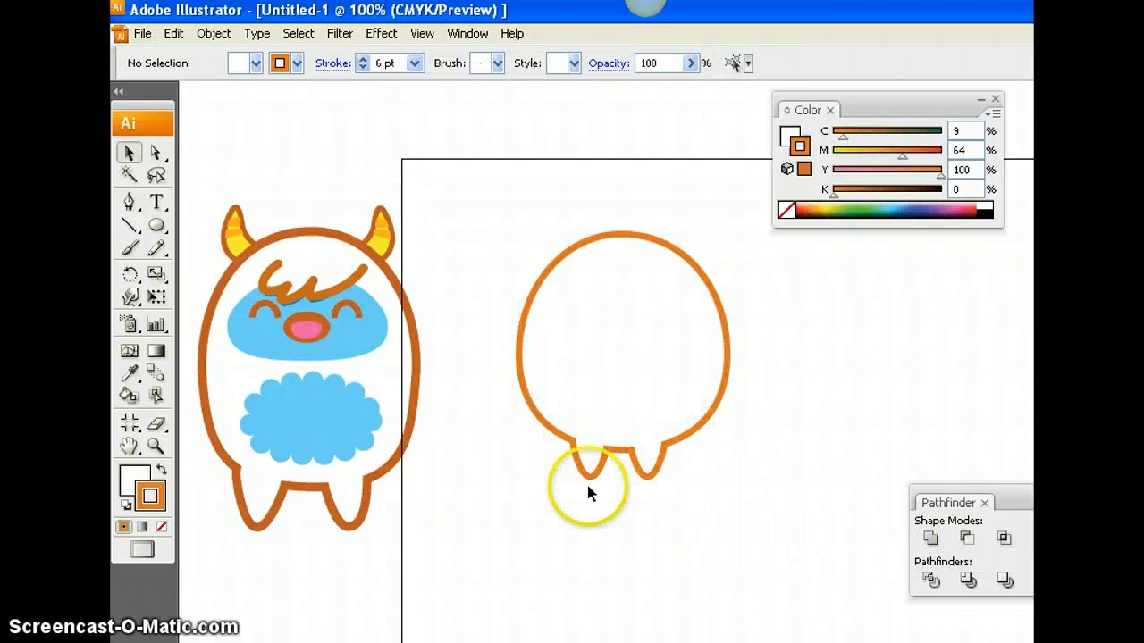
- Round the right leg's tip by lengthening the handles of its bottom anchor point, and deselect the shape
left_click(156, 154)
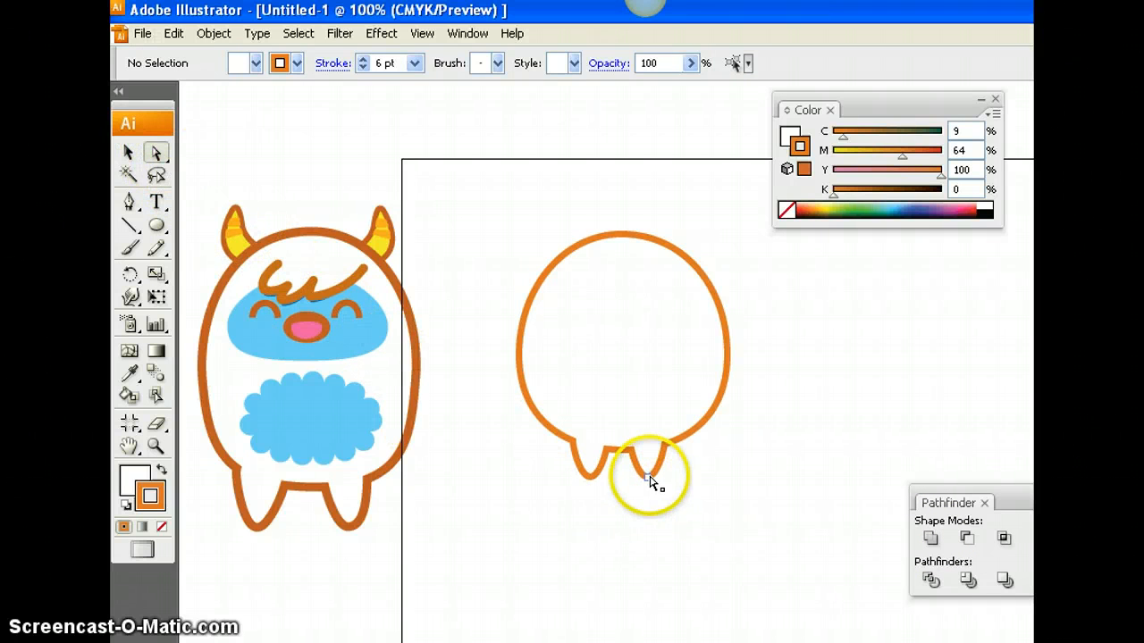
left_click(652, 481)
left_click(657, 480)
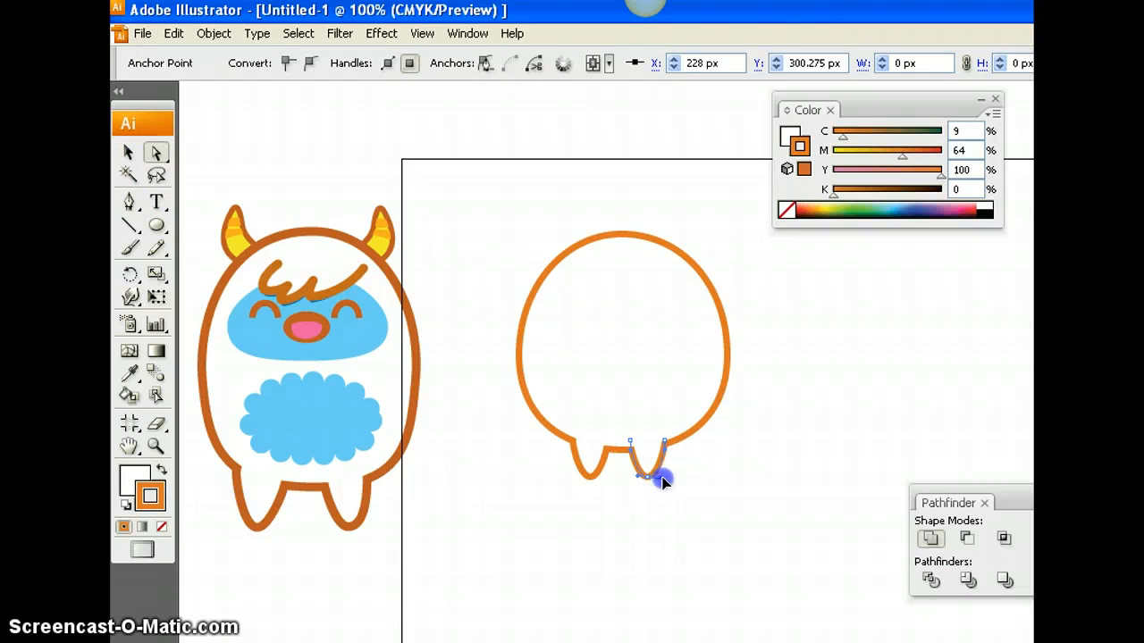
left_click(665, 480)
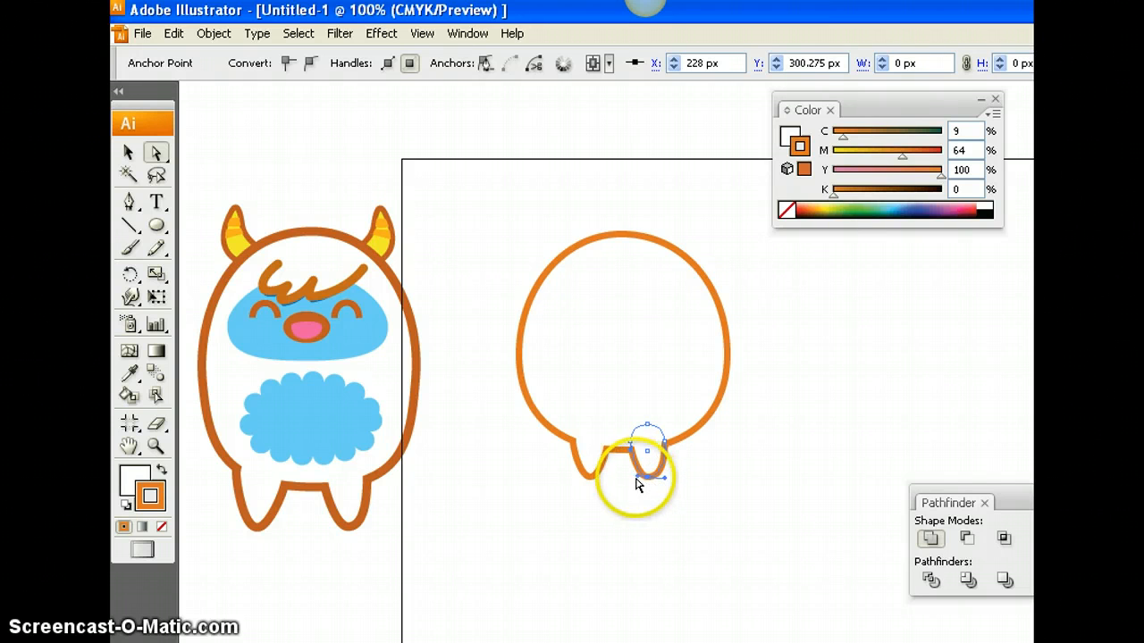
left_click(638, 478)
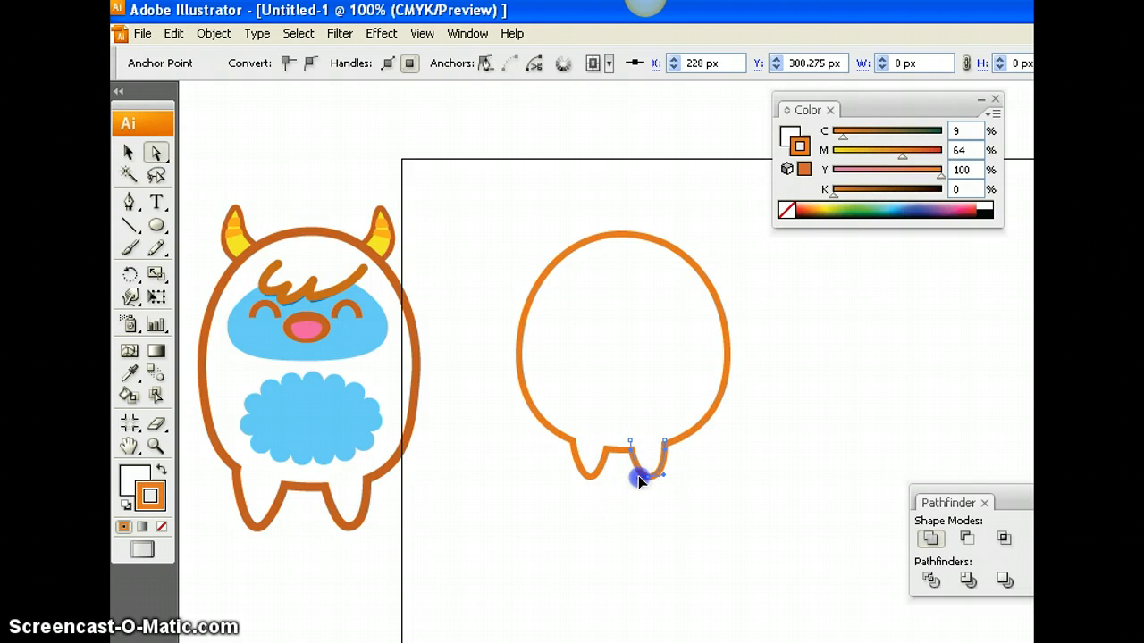
left_click(701, 484)
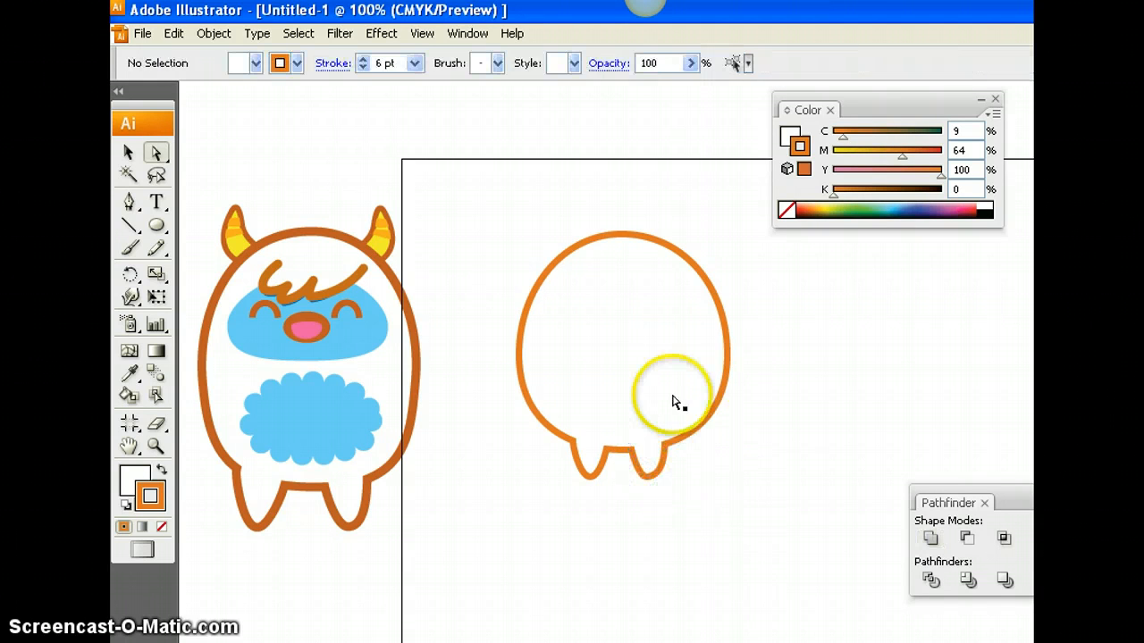
- Lengthen both legs by moving their bottom anchors down about 9 px, and adjust the right tip's handles to match the left
scroll(672, 403, "up", 1)
scroll(671, 393, "up", 2)
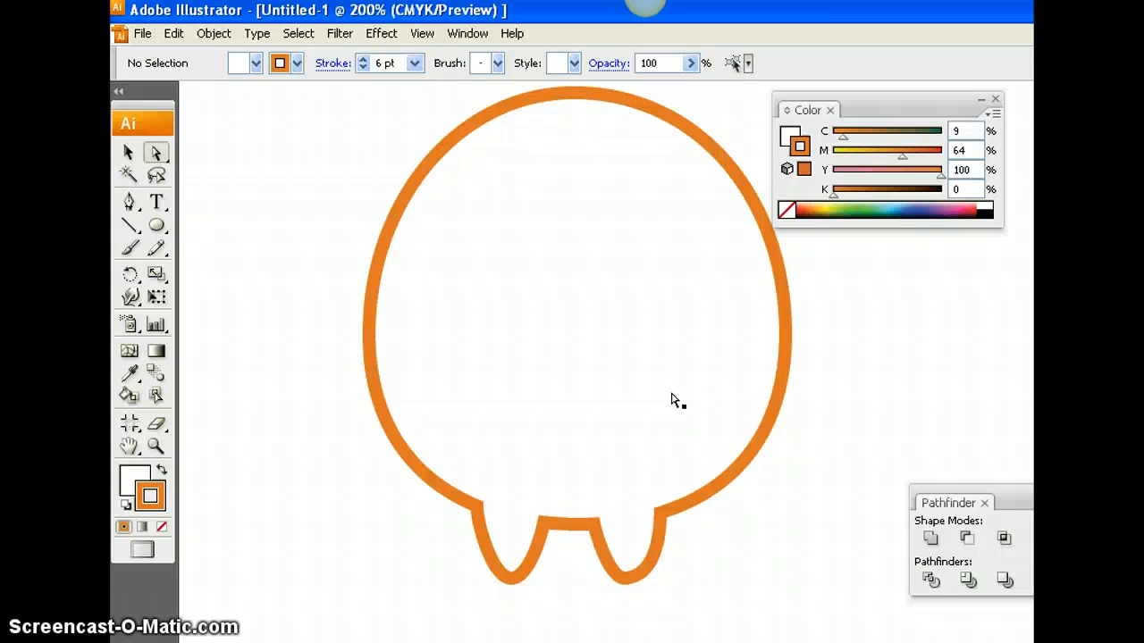
scroll(670, 391, "down", 3)
left_click_drag(502, 496, 512, 516)
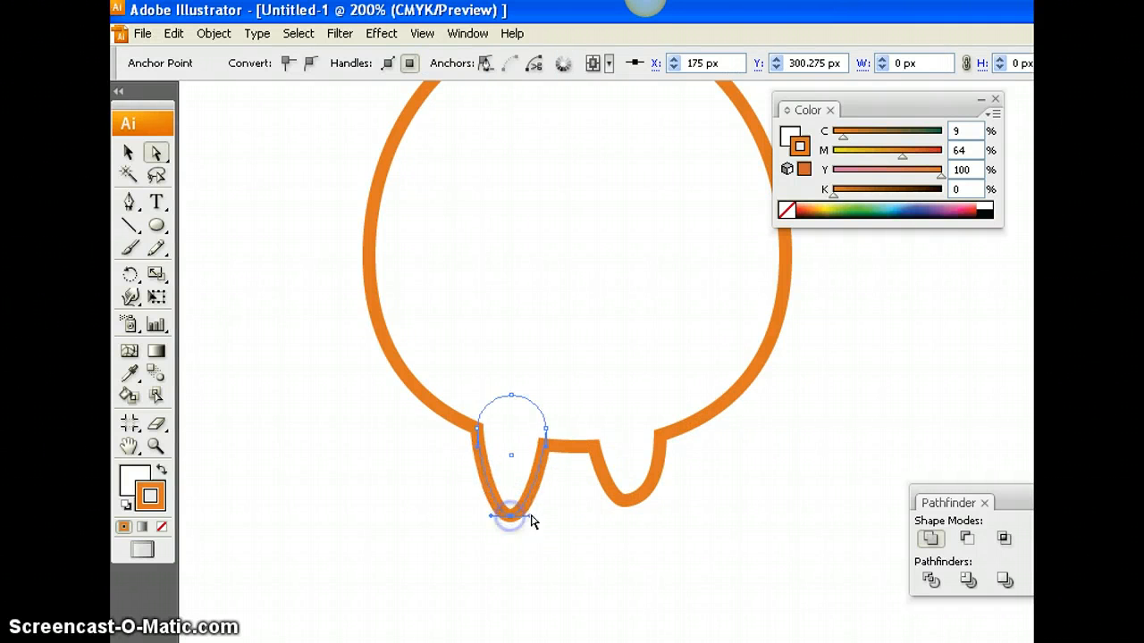
left_click_drag(628, 502, 658, 521)
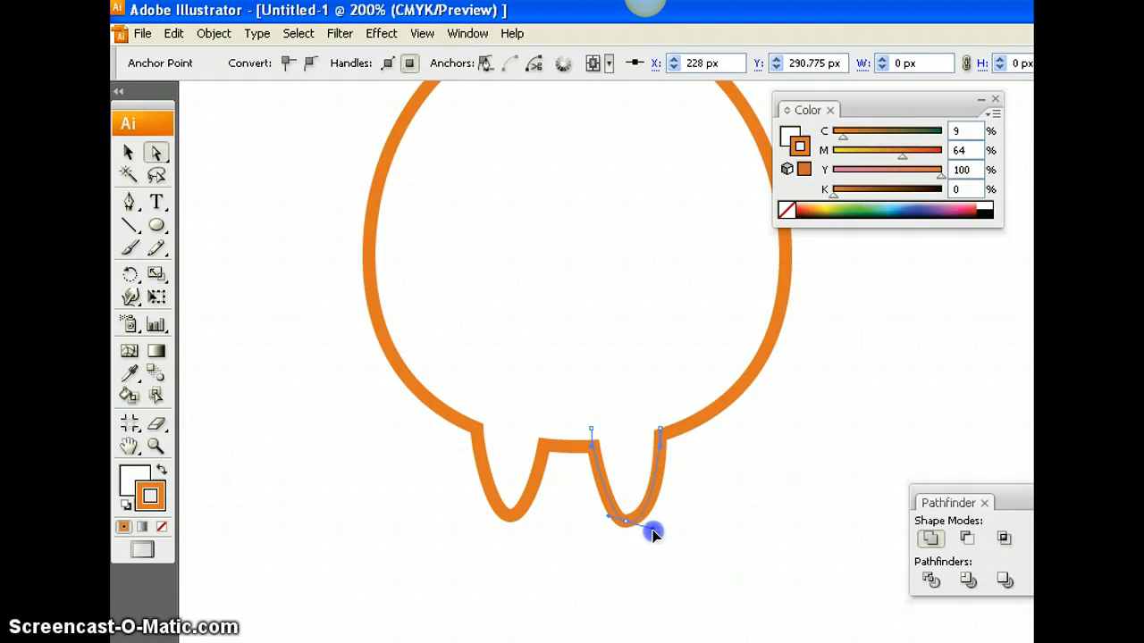
left_click(648, 537)
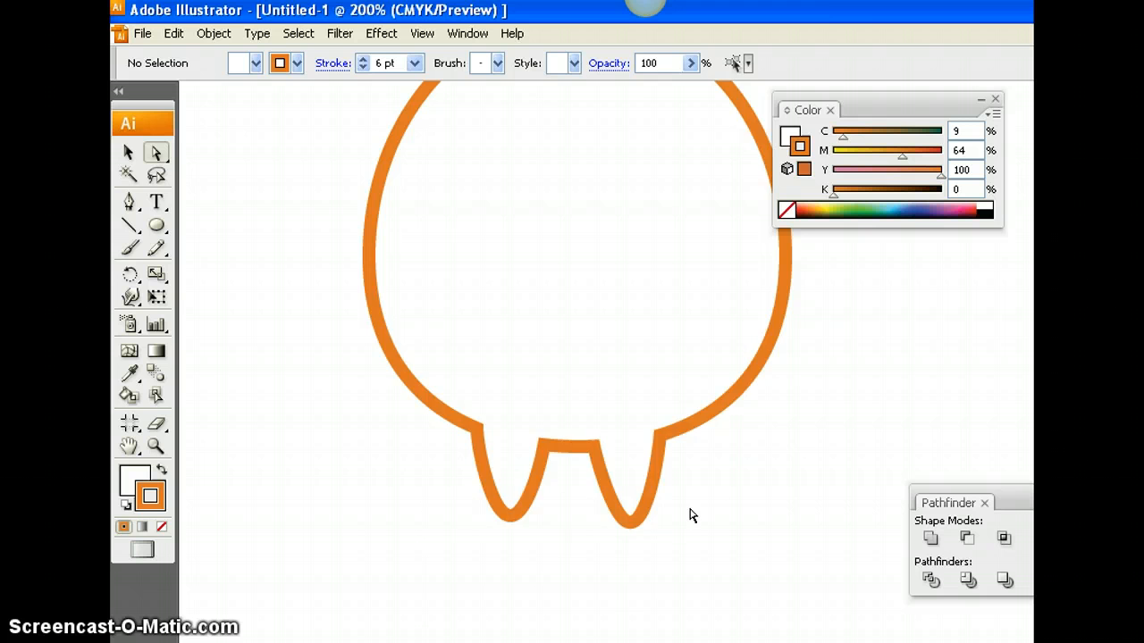
- Draw a wide, flat ellipse across the upper half of the body for the face patch
scroll(689, 515, "up", 3)
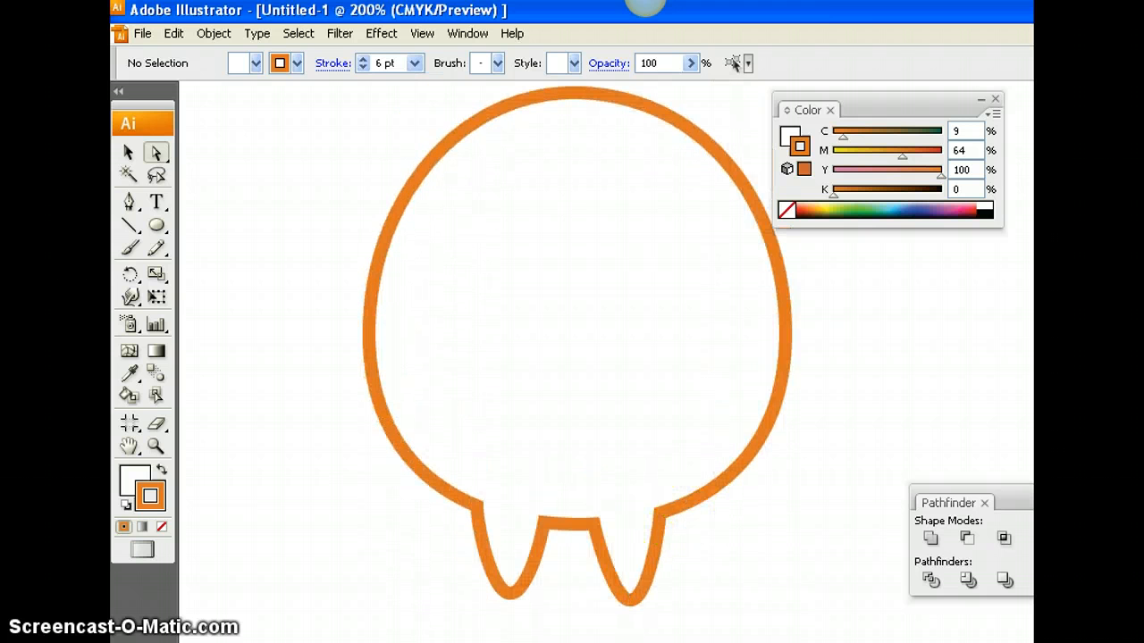
key("ctrl+minus")
key("ctrl+minus")
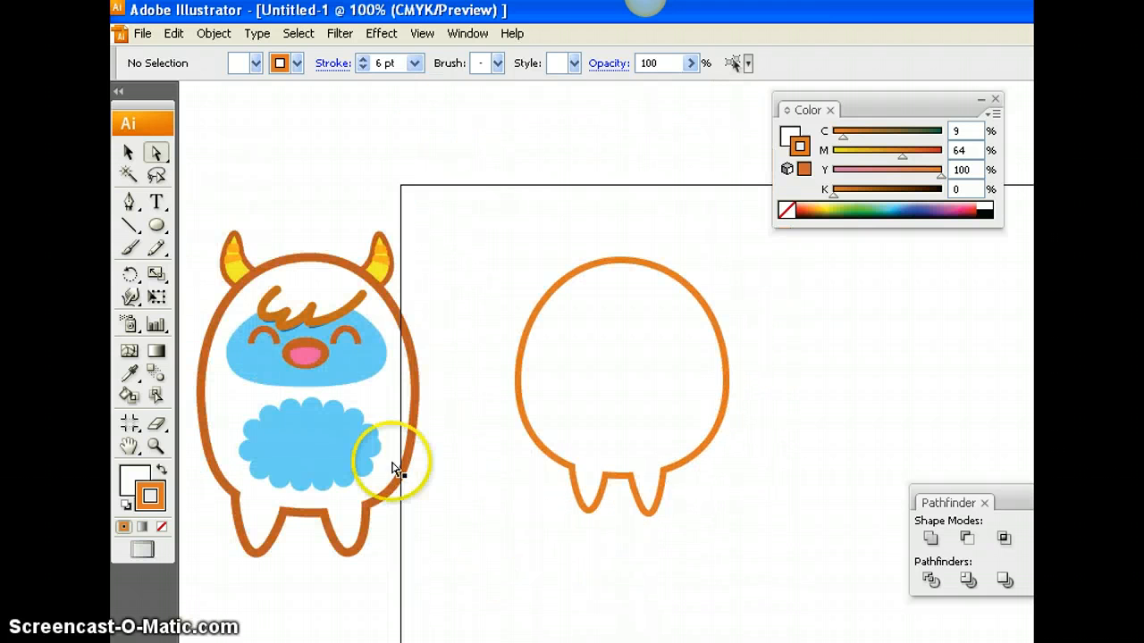
left_click(165, 229)
left_click_drag(167, 234, 216, 270)
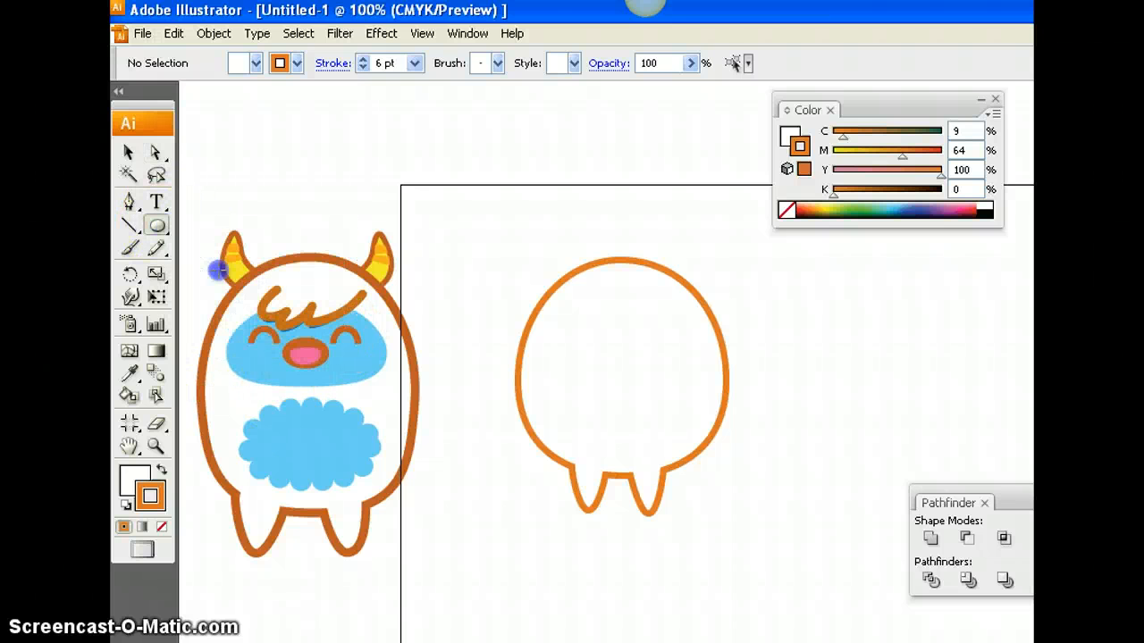
mouse_move(547, 309)
left_mouse_down()
mouse_move(572, 336)
mouse_move(693, 377)
left_mouse_up()
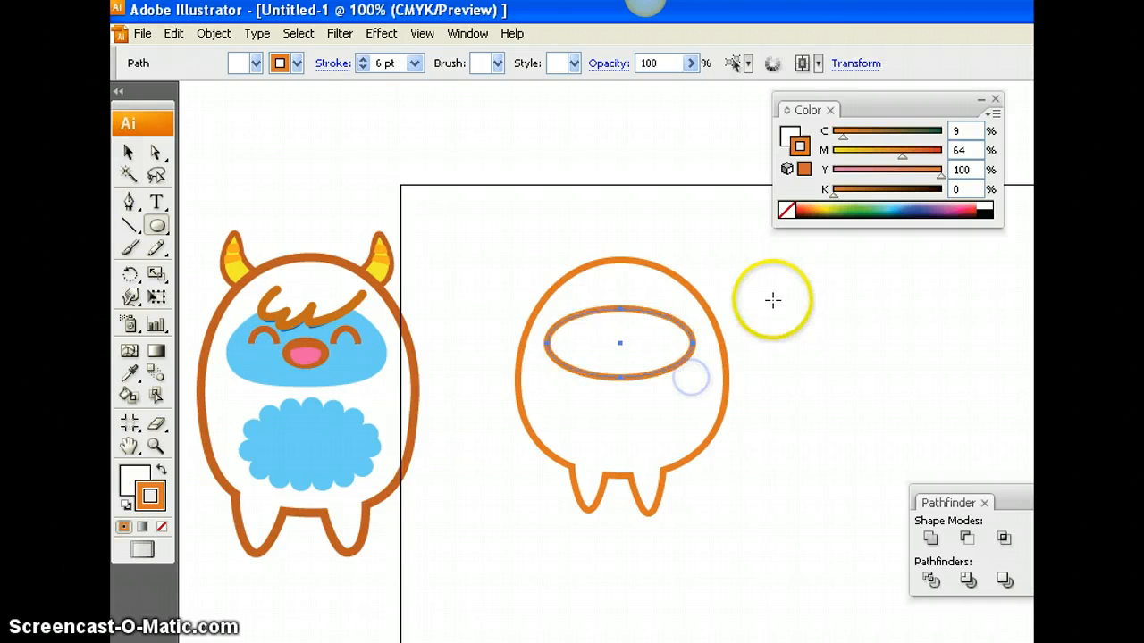
- Remove the face ellipse's stroke and fill it with light blue, C 52, M 3, Y 0, K 0
left_click(798, 150)
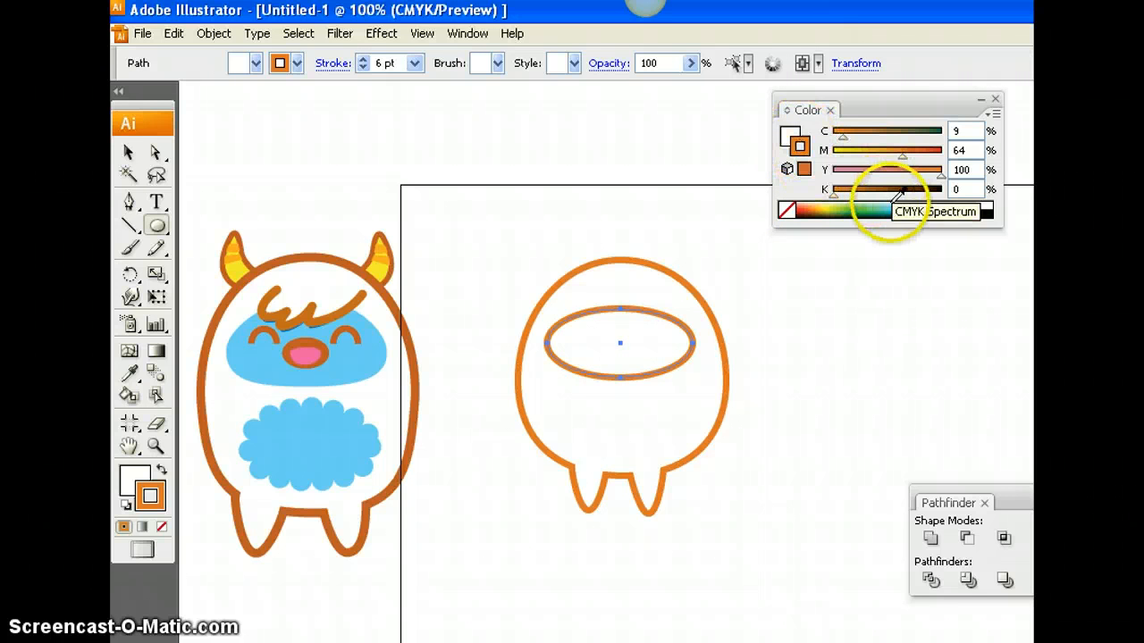
left_click(785, 212)
left_click(788, 134)
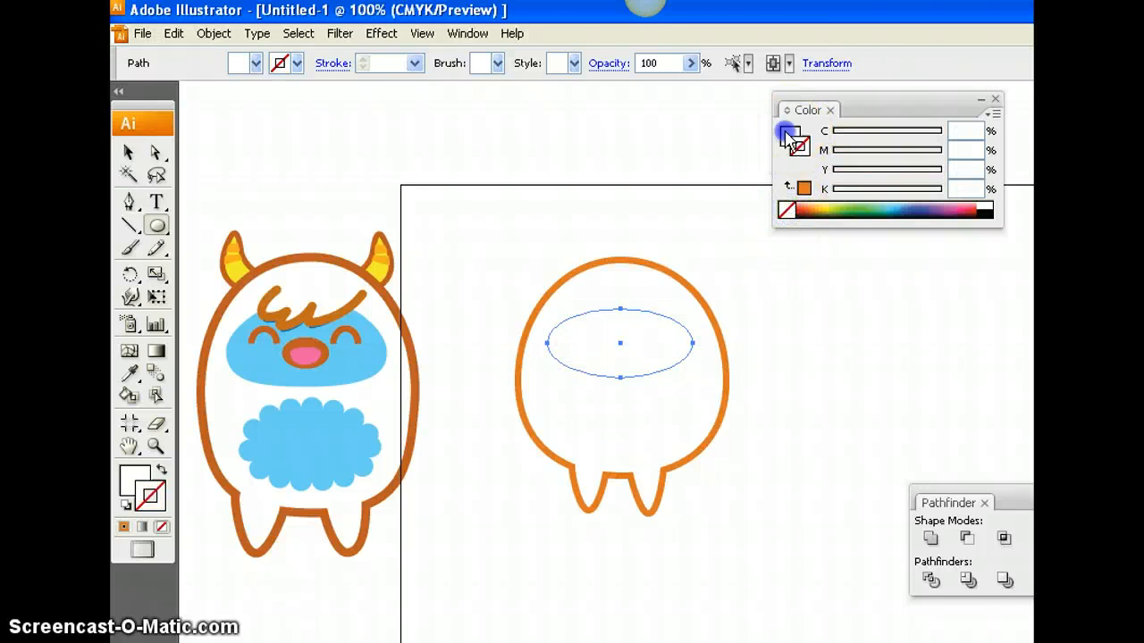
left_click(896, 212)
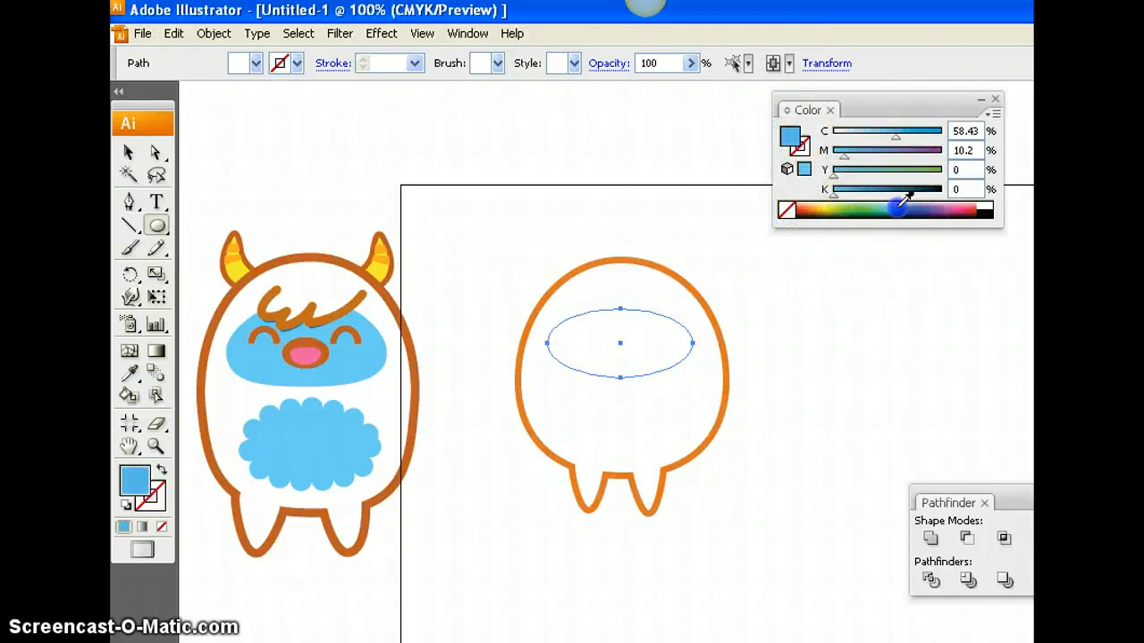
left_click(844, 159)
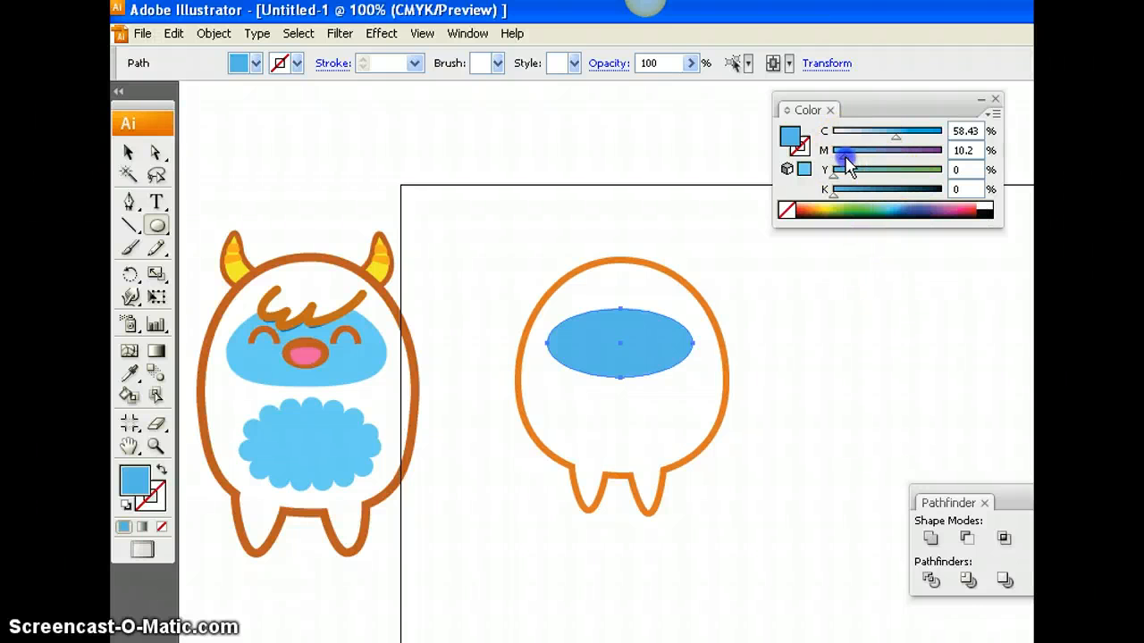
left_click_drag(839, 168, 837, 159)
left_click_drag(895, 137, 889, 140)
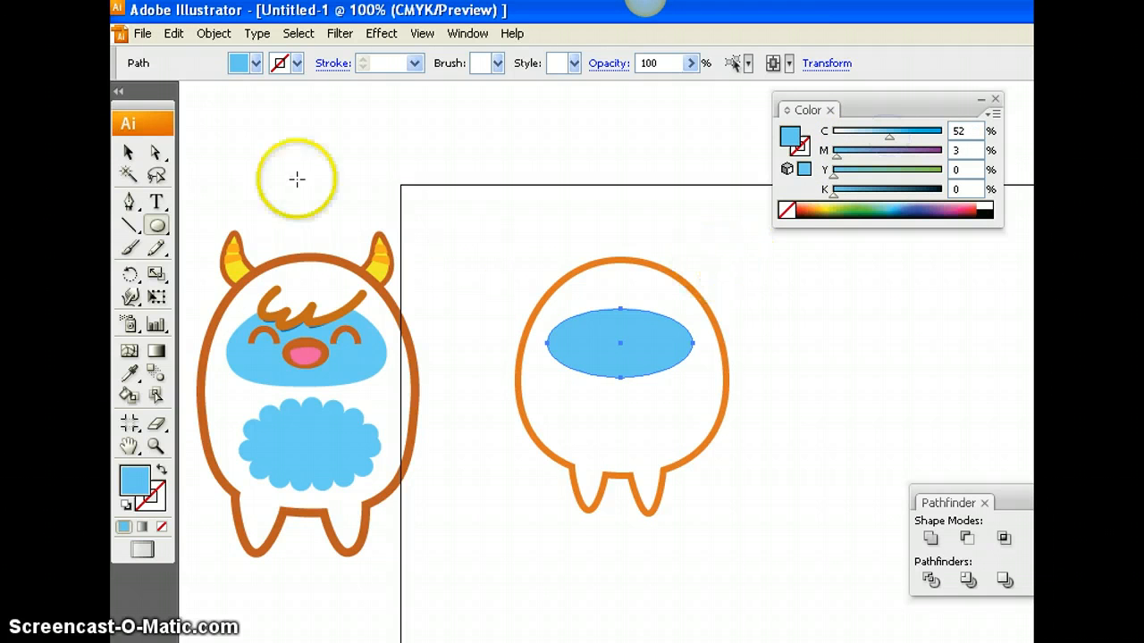
- Narrow the face ellipse by moving its left anchor to X 144 px and its right anchor to X 260 px
left_click(155, 154)
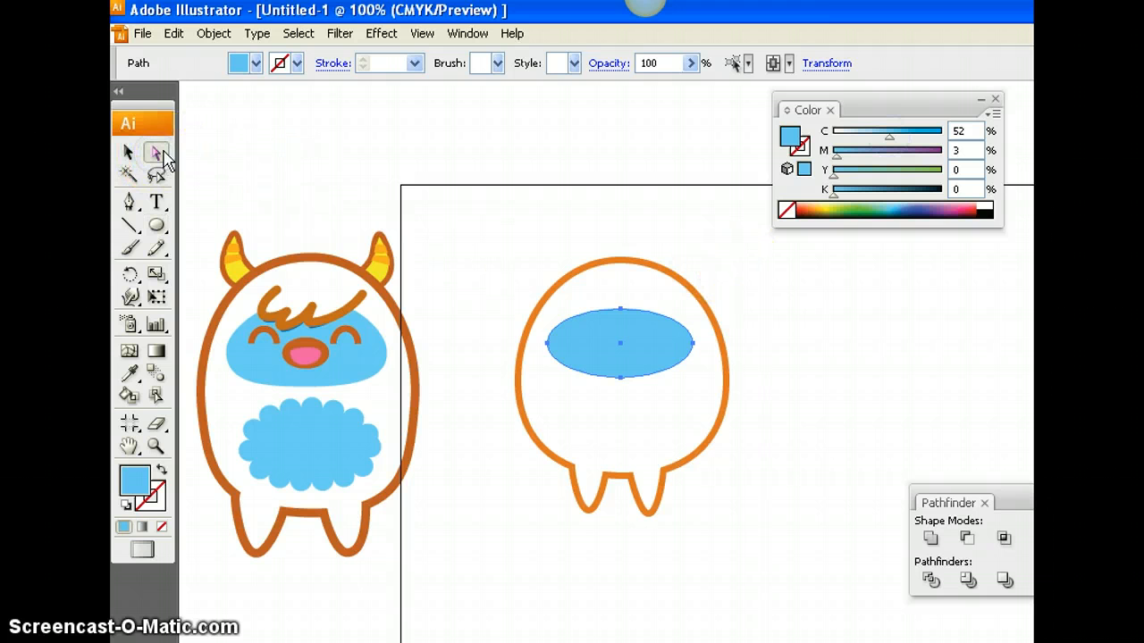
left_click(547, 344)
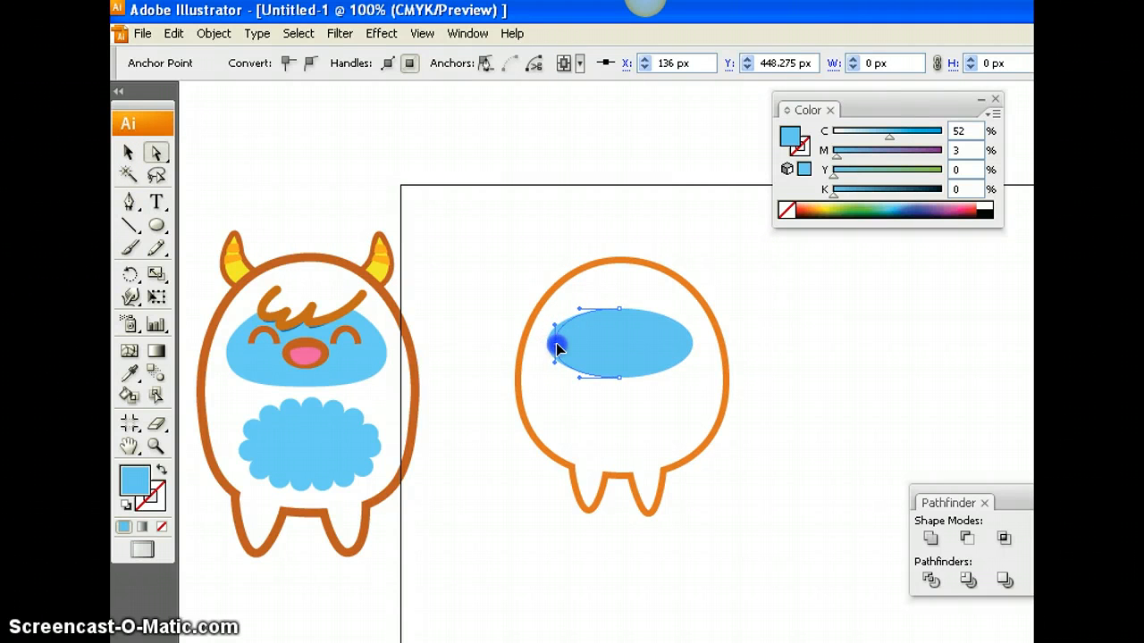
left_click(693, 347)
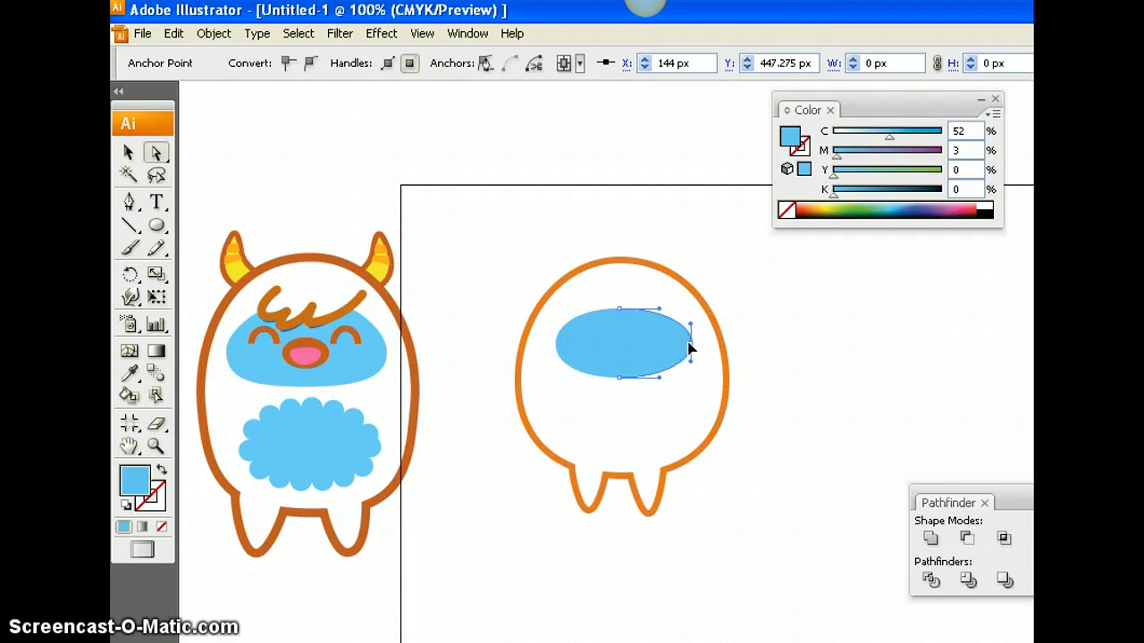
left_click(698, 341)
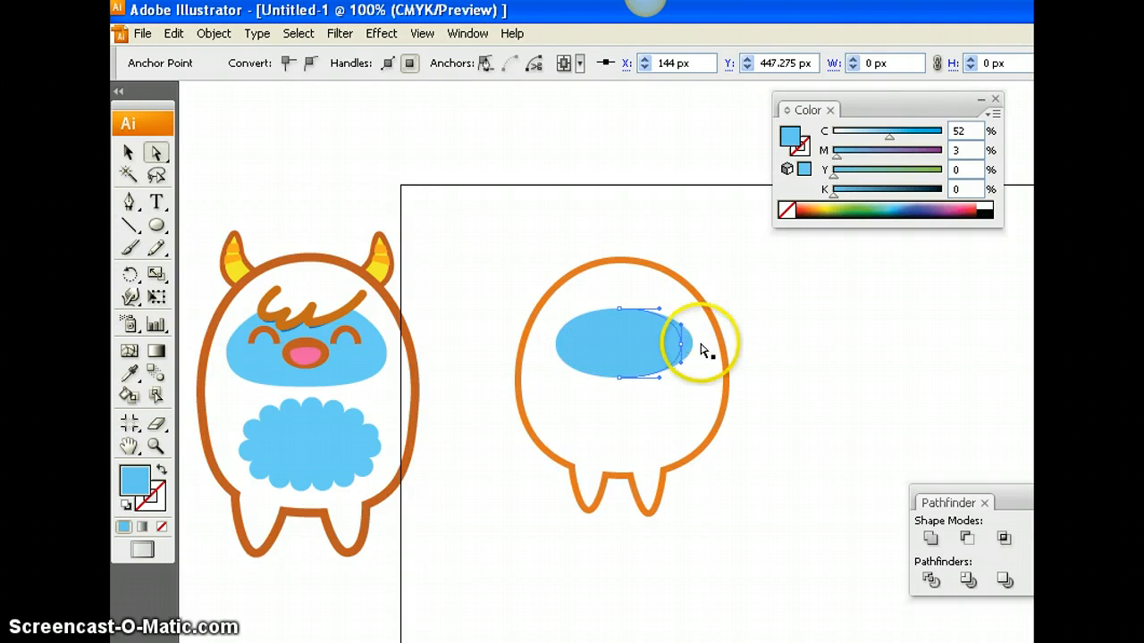
- Undo the inward move of the face ellipse's bottom anchor, and raise its side and top anchors slightly
left_click(621, 311)
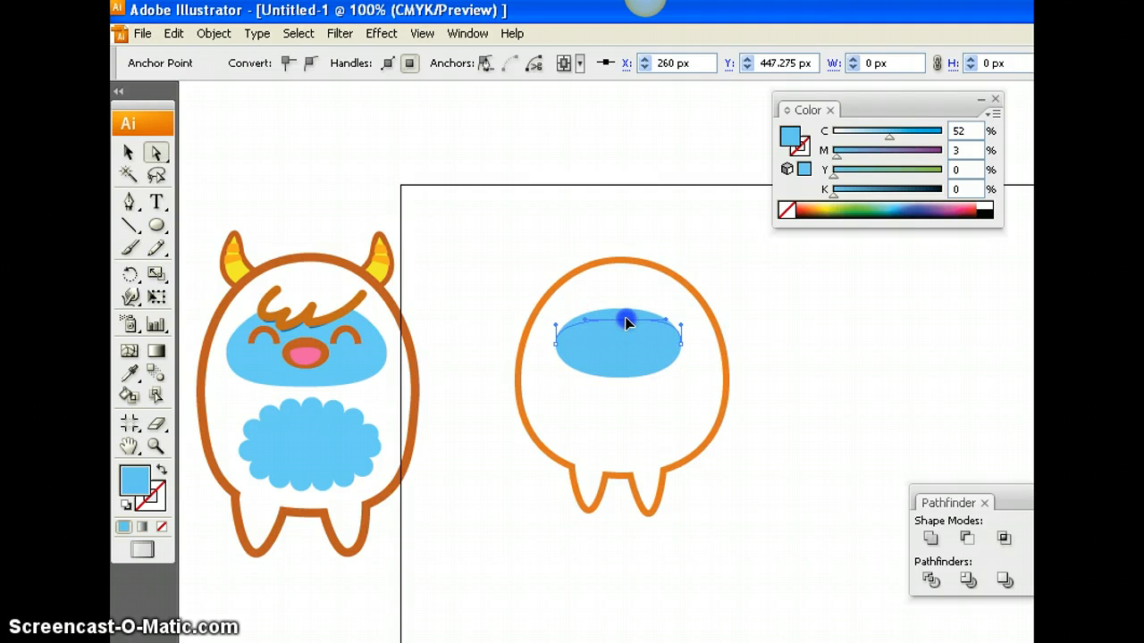
mouse_move(622, 377)
left_mouse_down()
mouse_move(617, 391)
mouse_move(625, 355)
left_mouse_up()
key("ctrl+z")
left_click(685, 335)
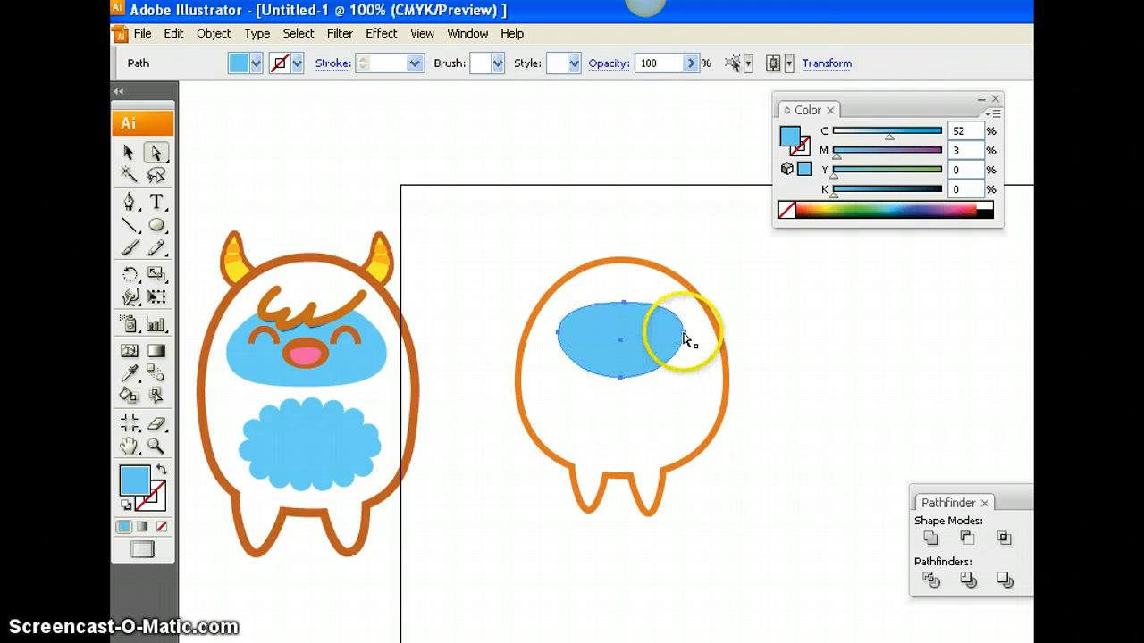
- Widen the face shape by moving its side anchors out to X 268 and 140 px, and raise its bottom anchor slightly
left_click_drag(686, 335, 692, 335)
left_click(557, 334)
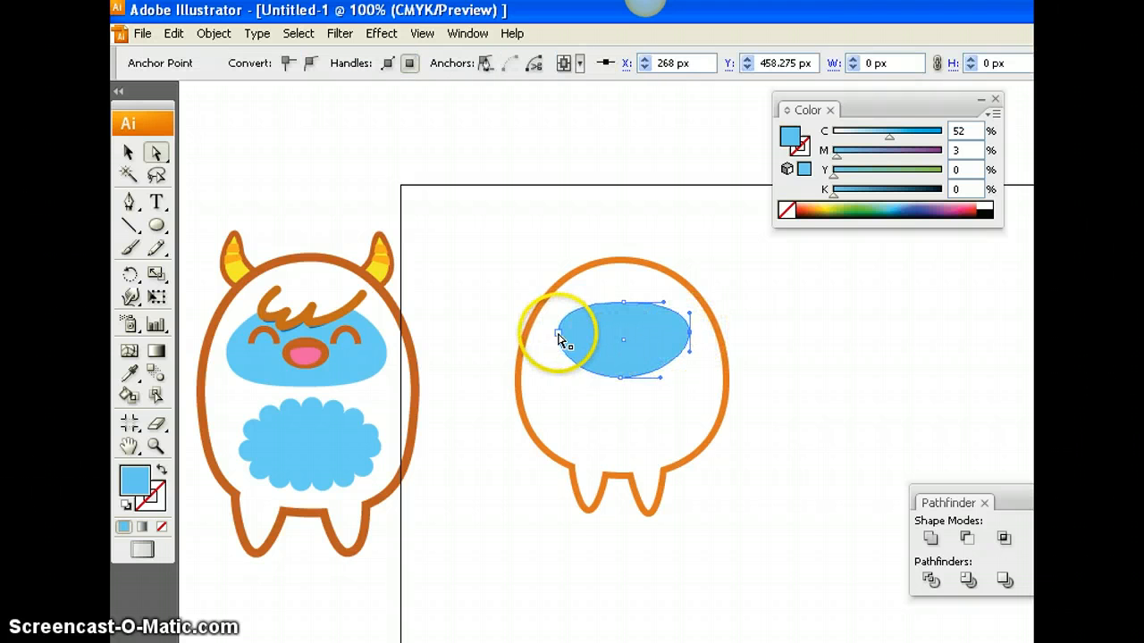
left_click_drag(558, 334, 551, 333)
left_click(619, 382)
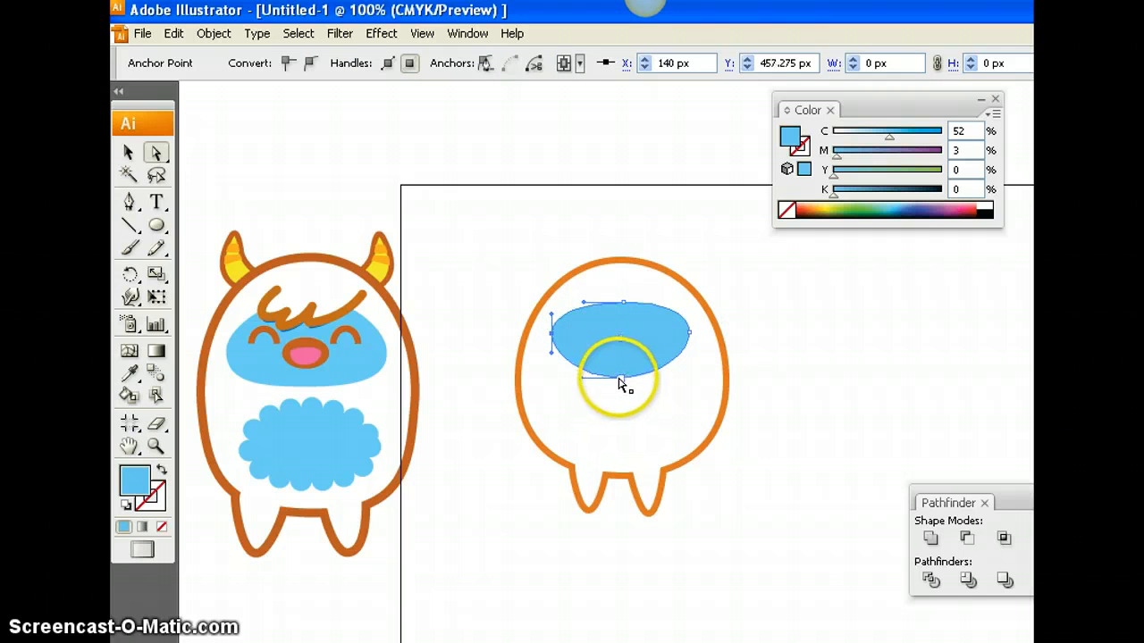
left_click_drag(620, 376, 620, 369)
- Square off the face shape's sides by lengthening the side anchors' vertical handles, shift the shape up slightly and deselect it
left_click(688, 342)
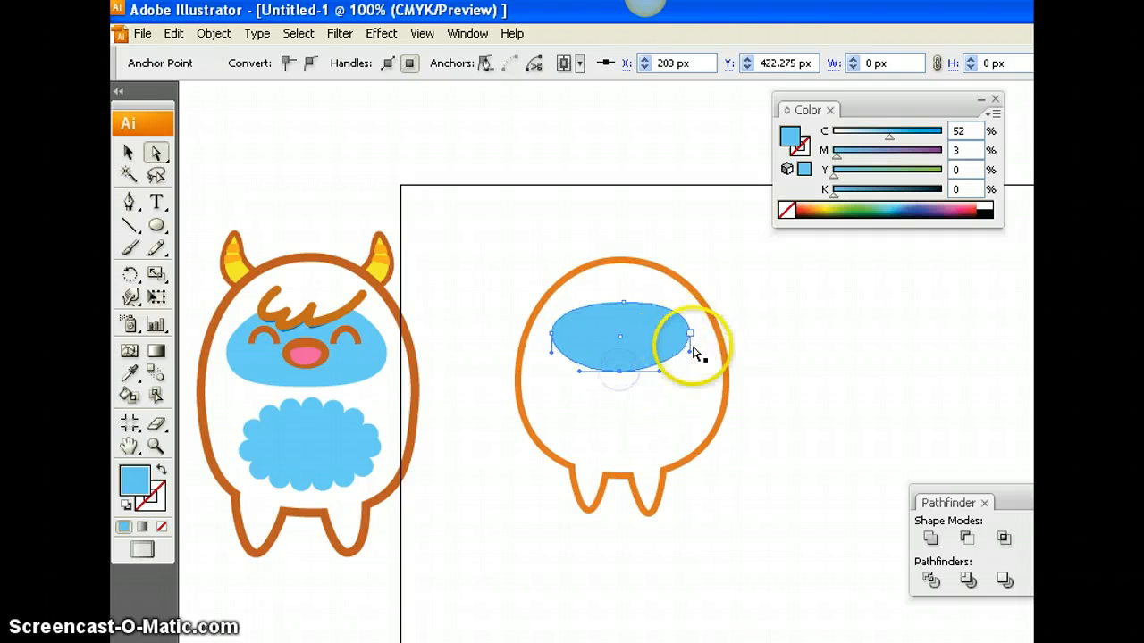
left_click_drag(690, 360, 689, 360)
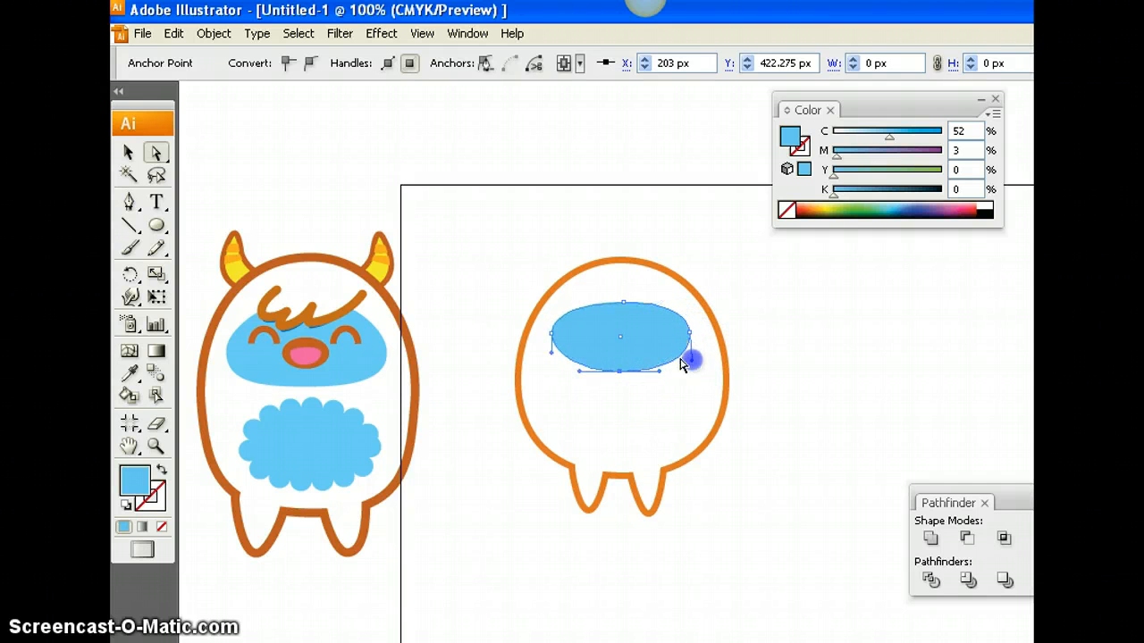
left_click_drag(549, 352, 549, 361)
left_click(651, 352)
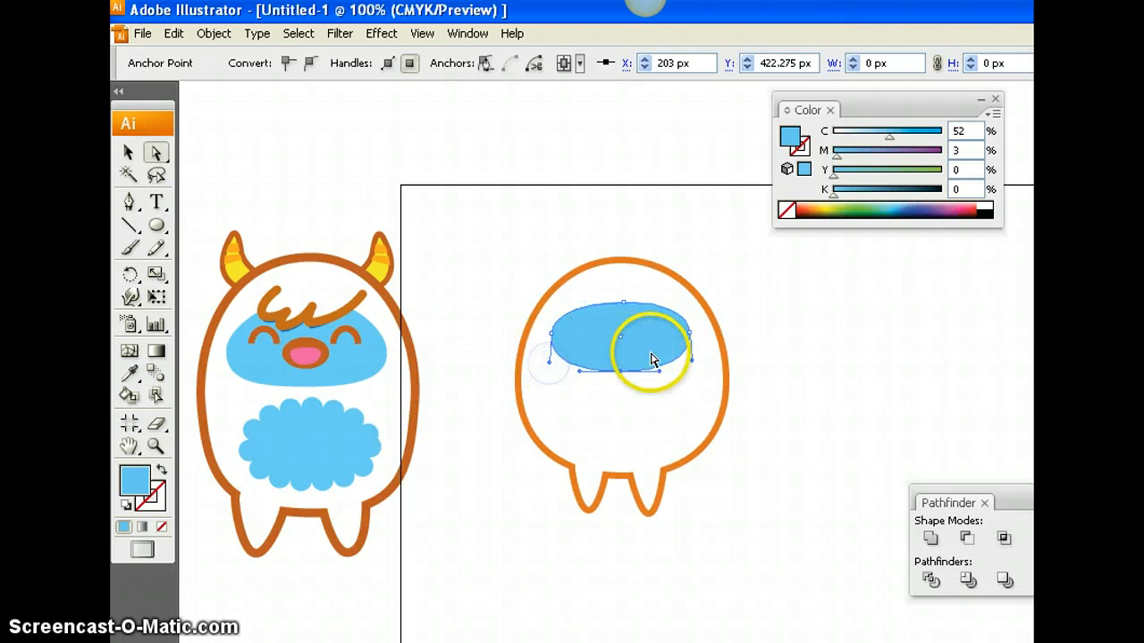
left_click(549, 333)
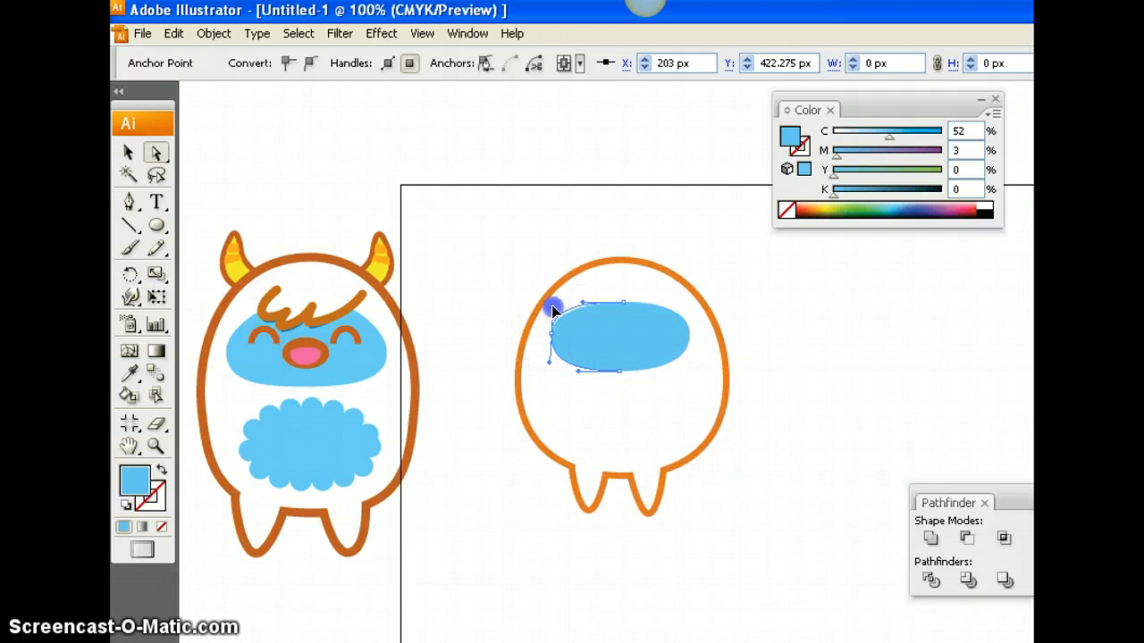
left_click(651, 349)
left_click(651, 350)
left_click(811, 345)
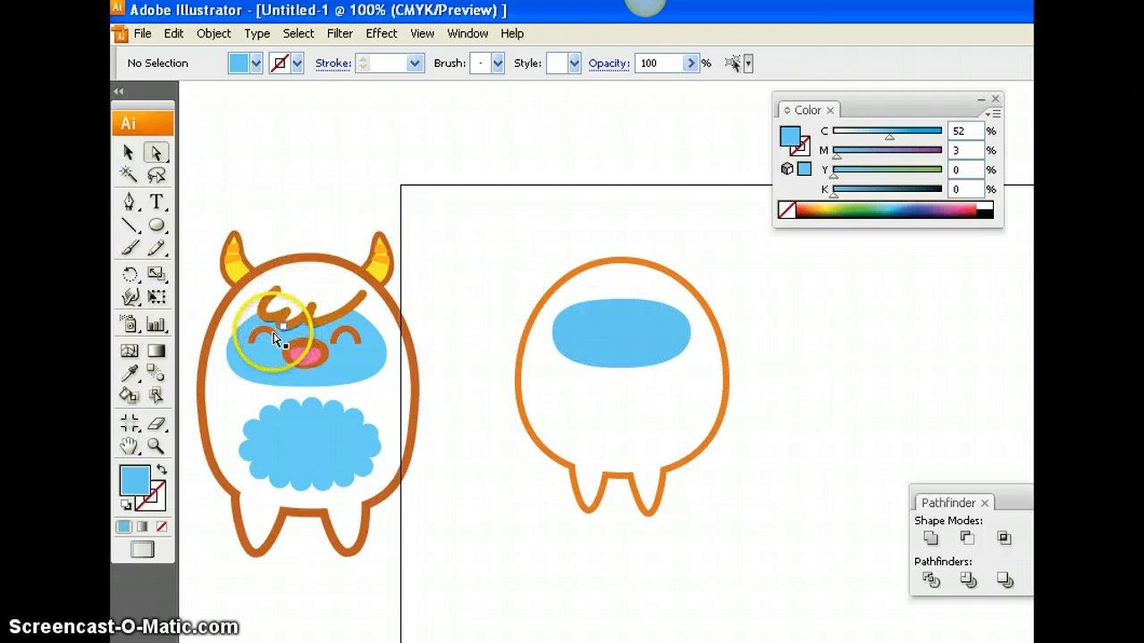
- Draw a small circle above the yeti with no fill and a 6 pt orange stroke, C 9.8, M 62.35, Y 100, K 0.78
left_click(156, 225)
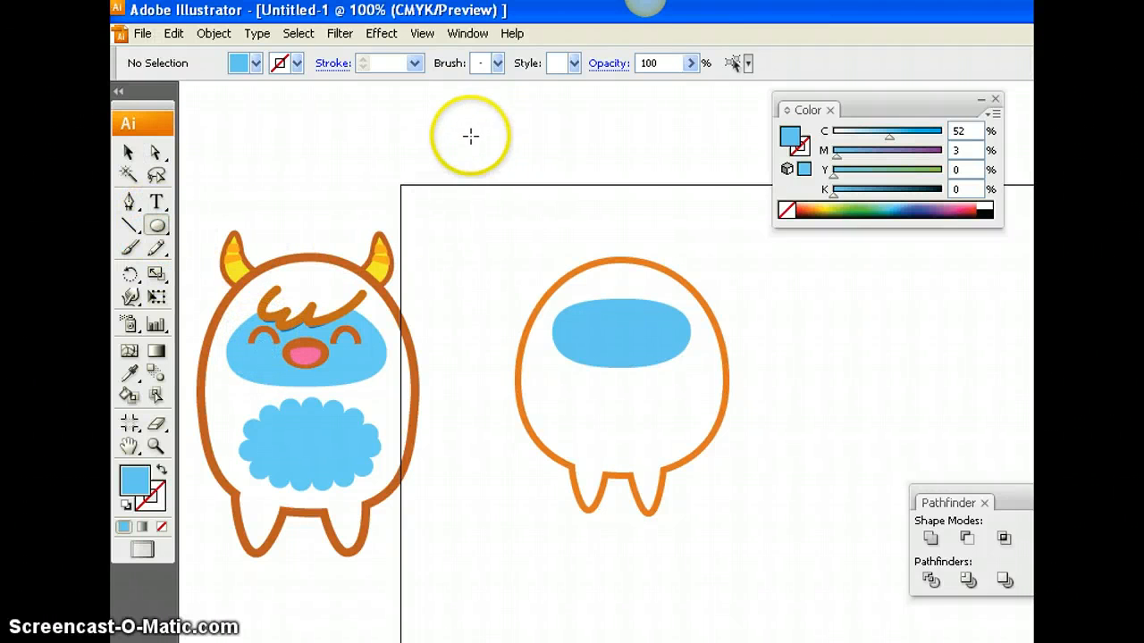
left_click_drag(470, 135, 513, 178)
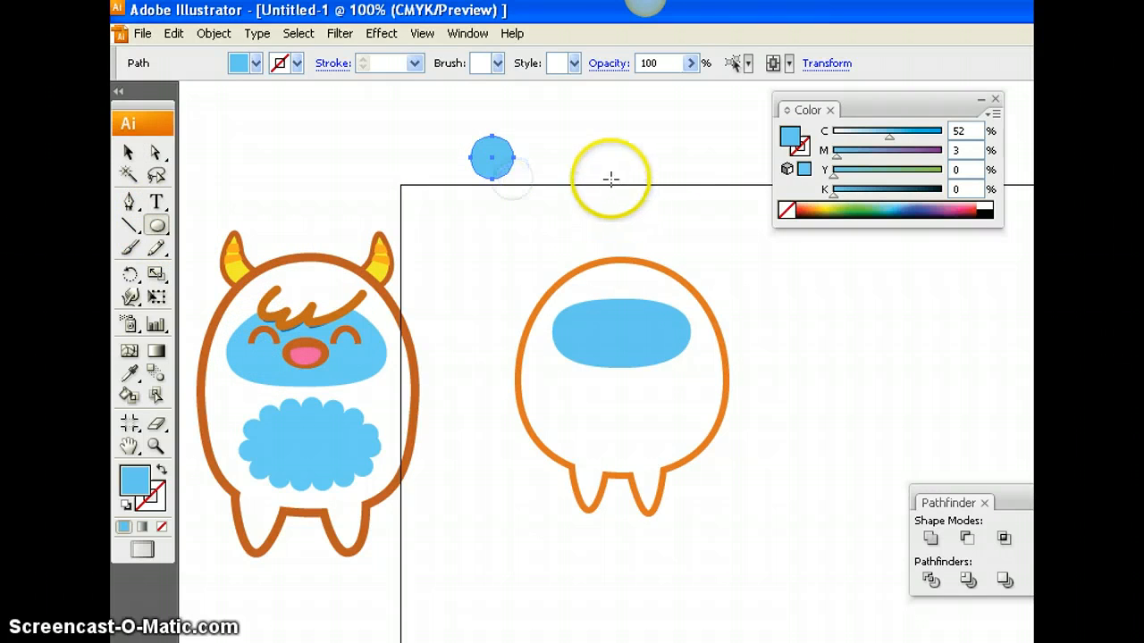
left_click(799, 144)
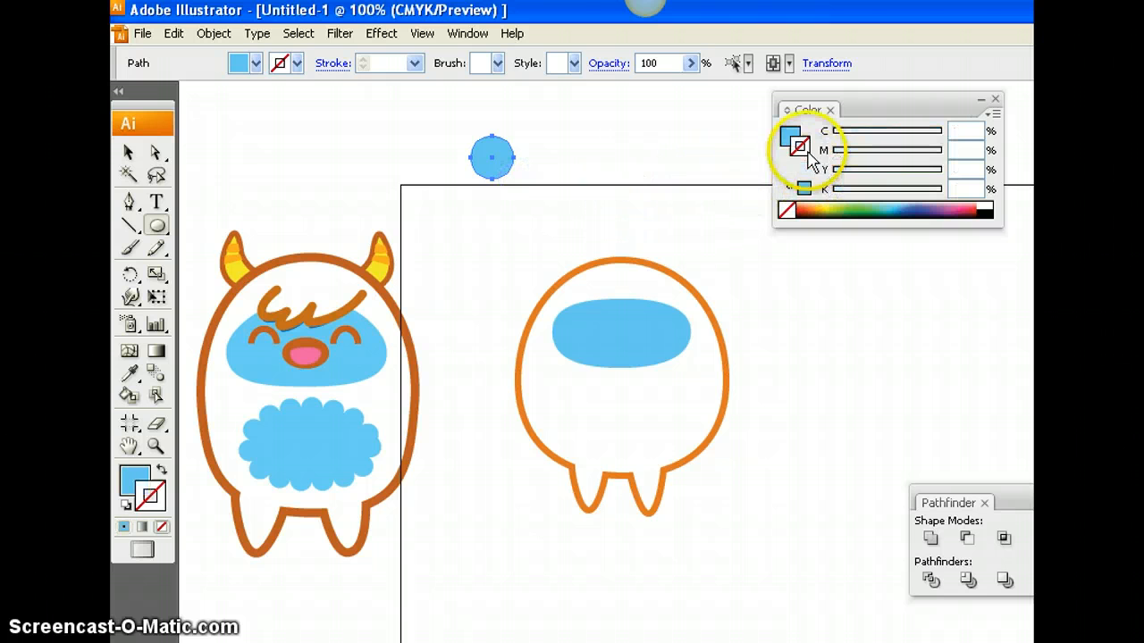
left_click(815, 206)
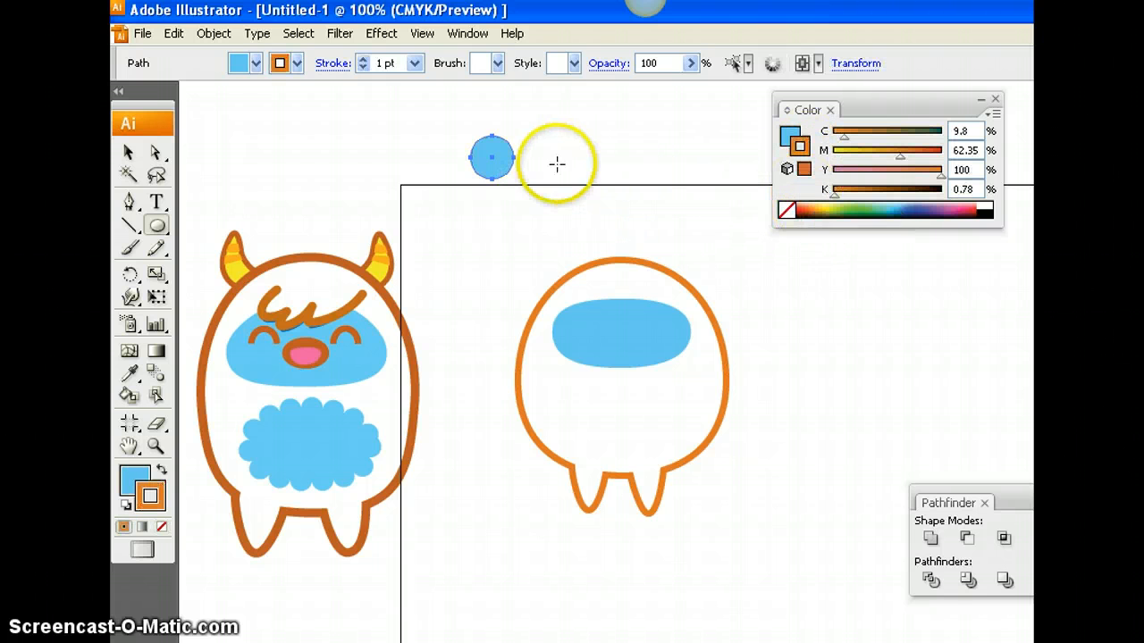
left_click(785, 134)
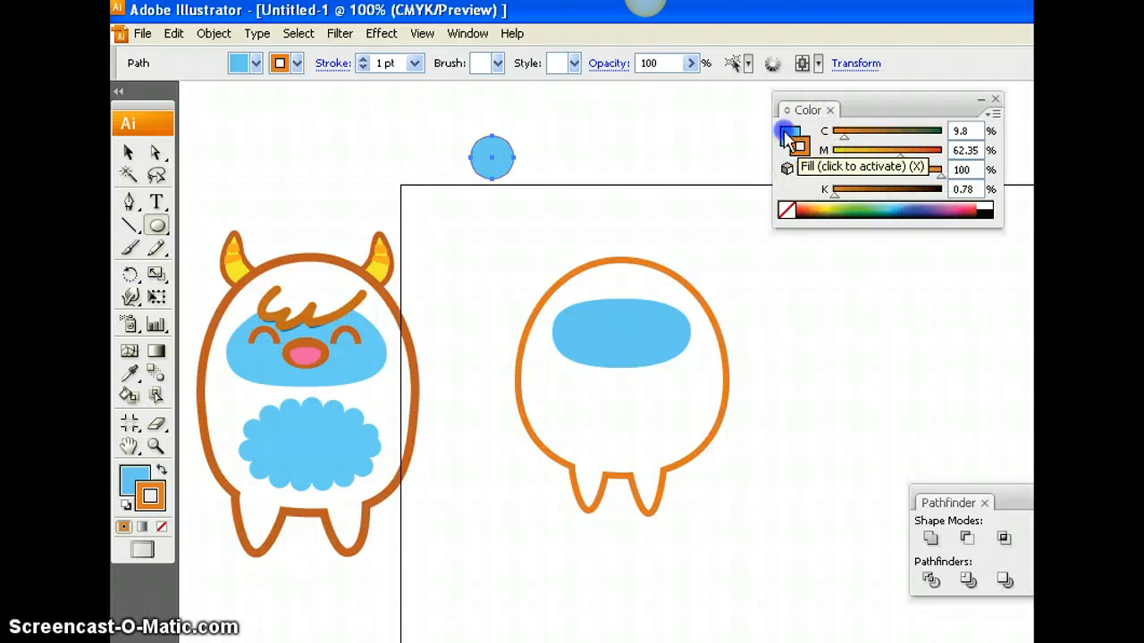
left_click(786, 211)
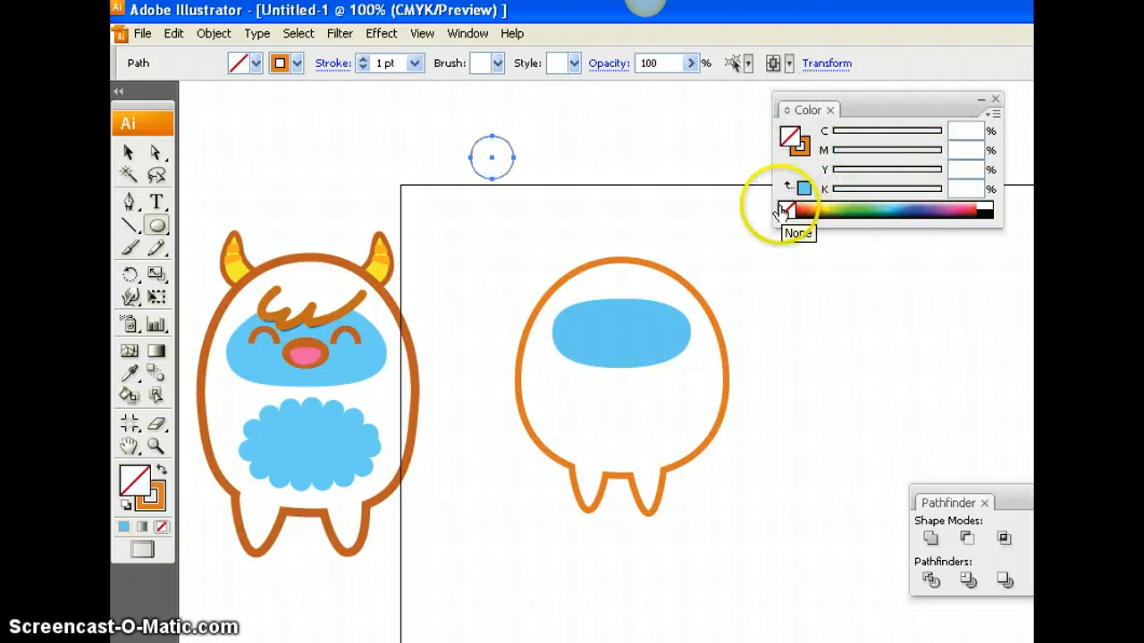
left_click(415, 63)
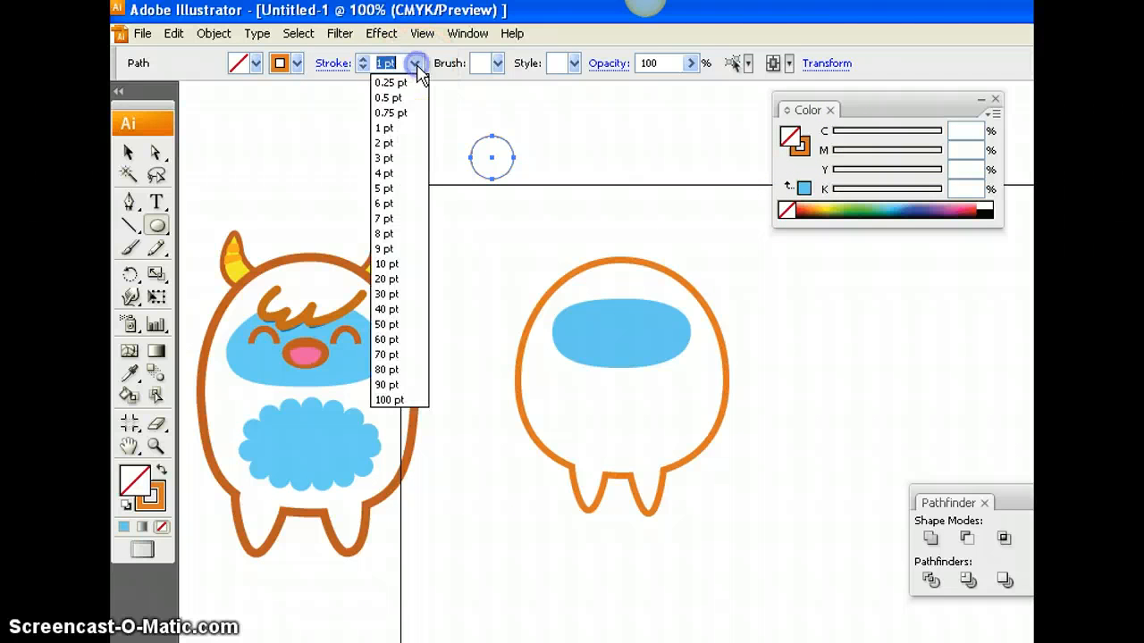
left_click(406, 205)
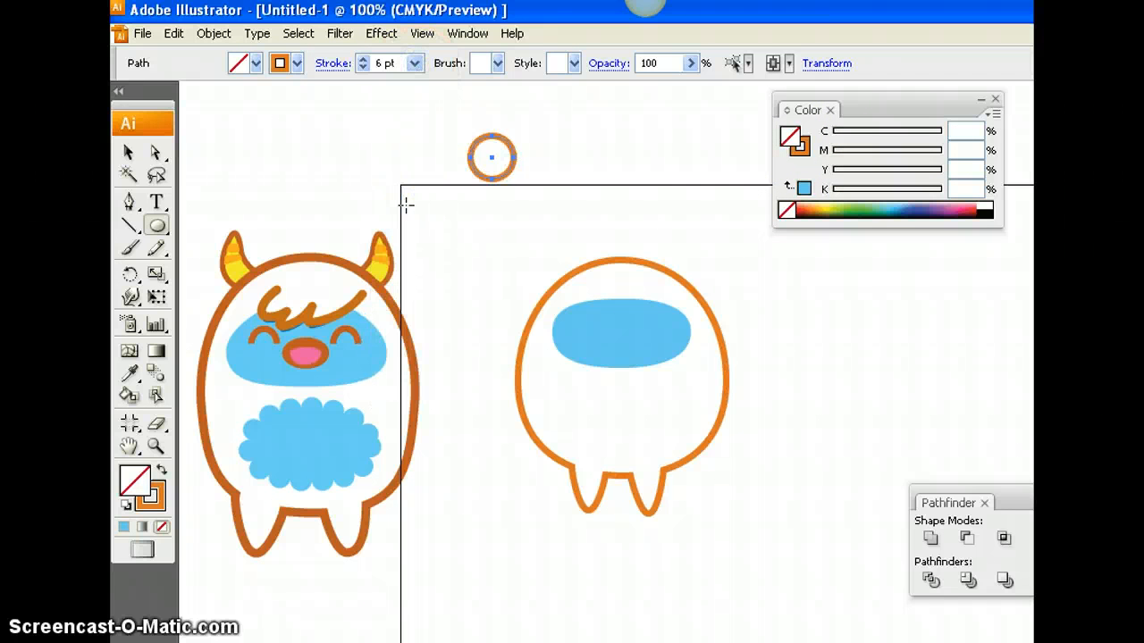
- Delete the small circle's bottom anchor to leave an arc, and place it on the left half of the face patch as an eye
left_click(156, 153)
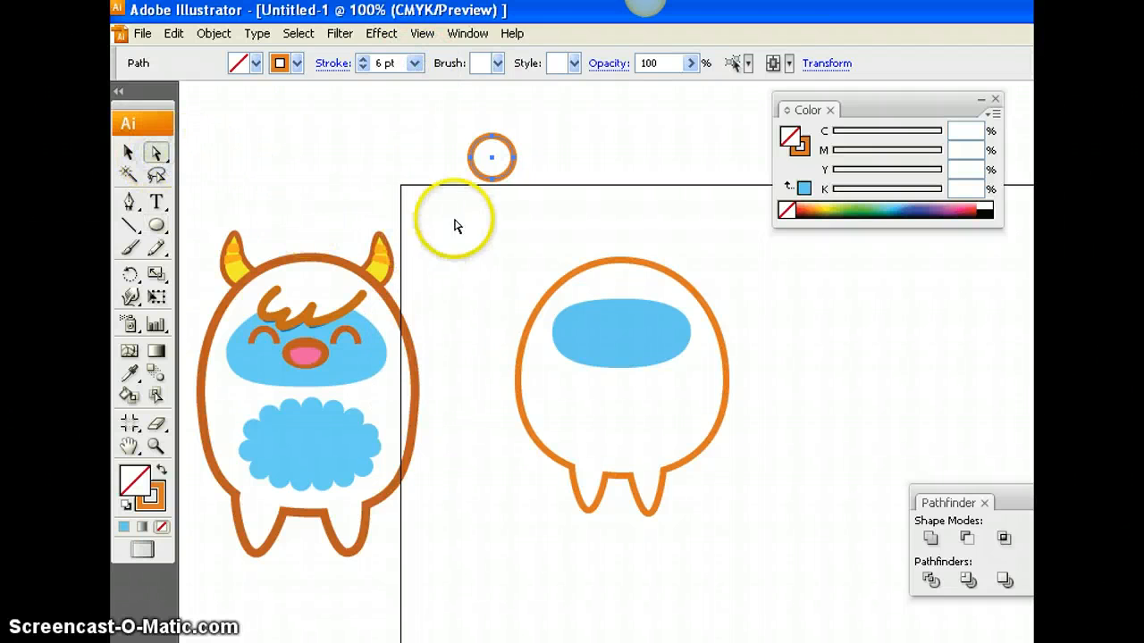
left_click(494, 183)
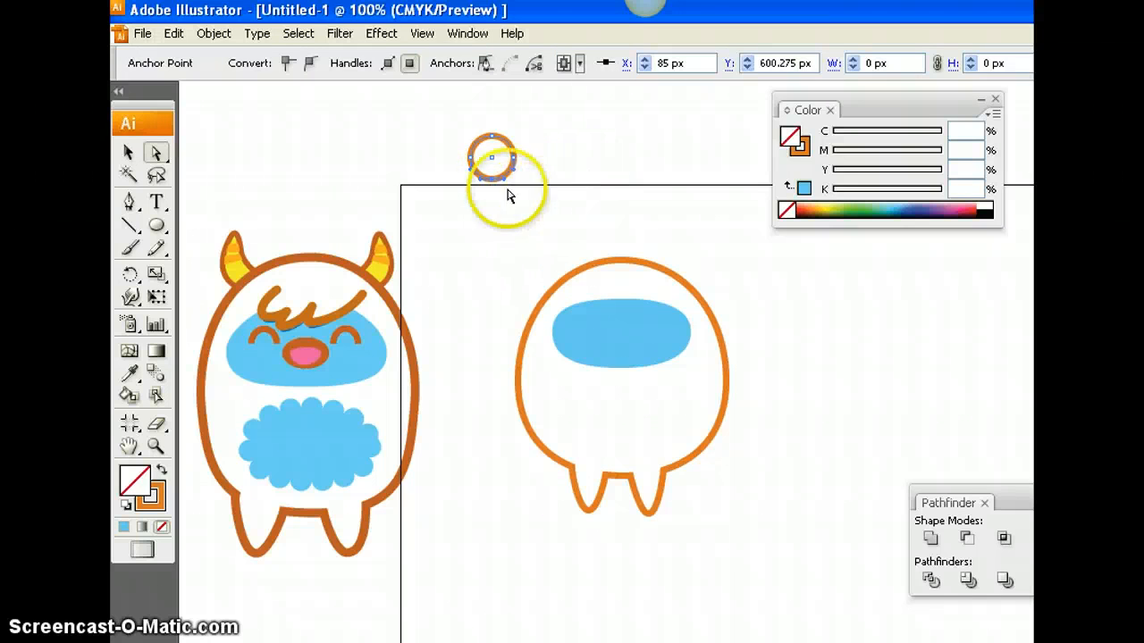
key("Delete")
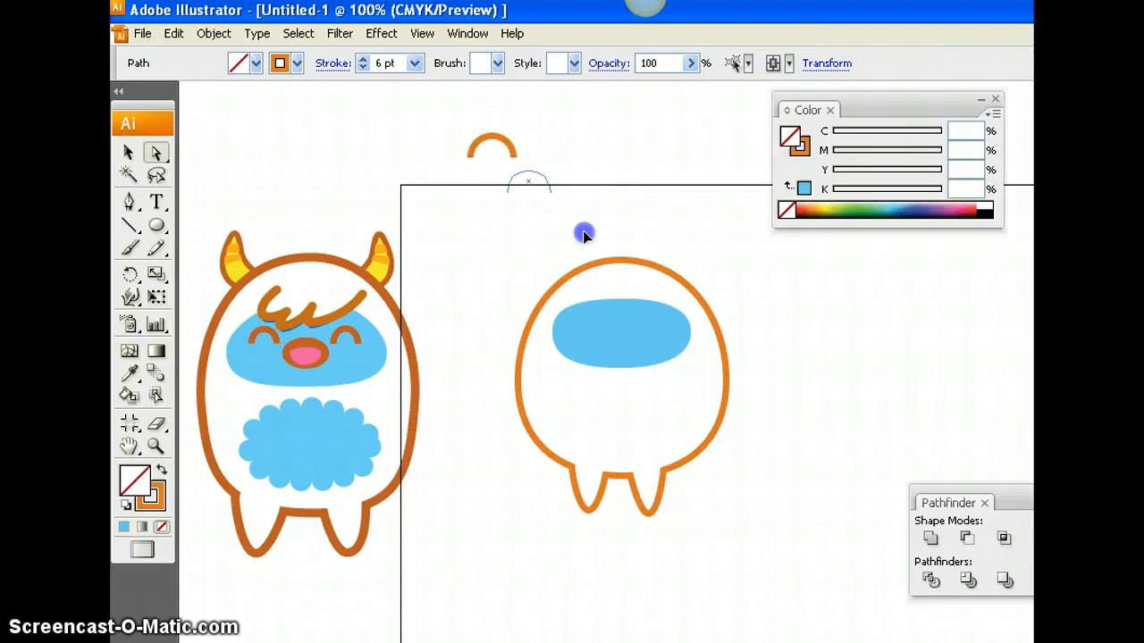
left_click_drag(614, 329, 619, 334)
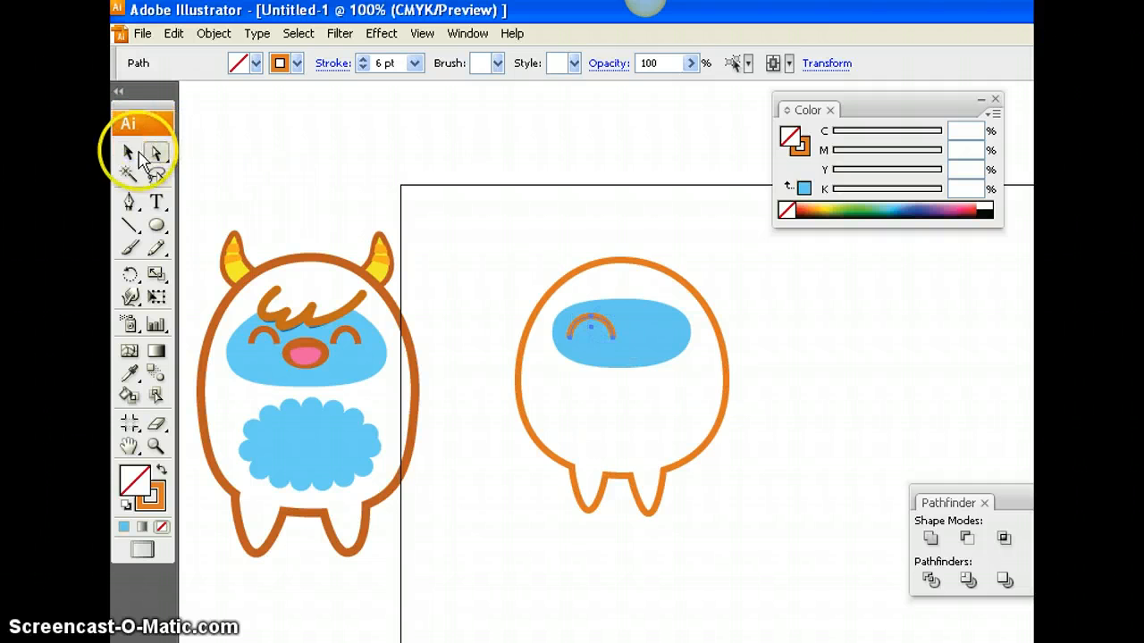
- Scale the eye arc down to about two thirds of its size and reposition it on the left of the face patch
left_click(131, 154)
left_click(608, 327)
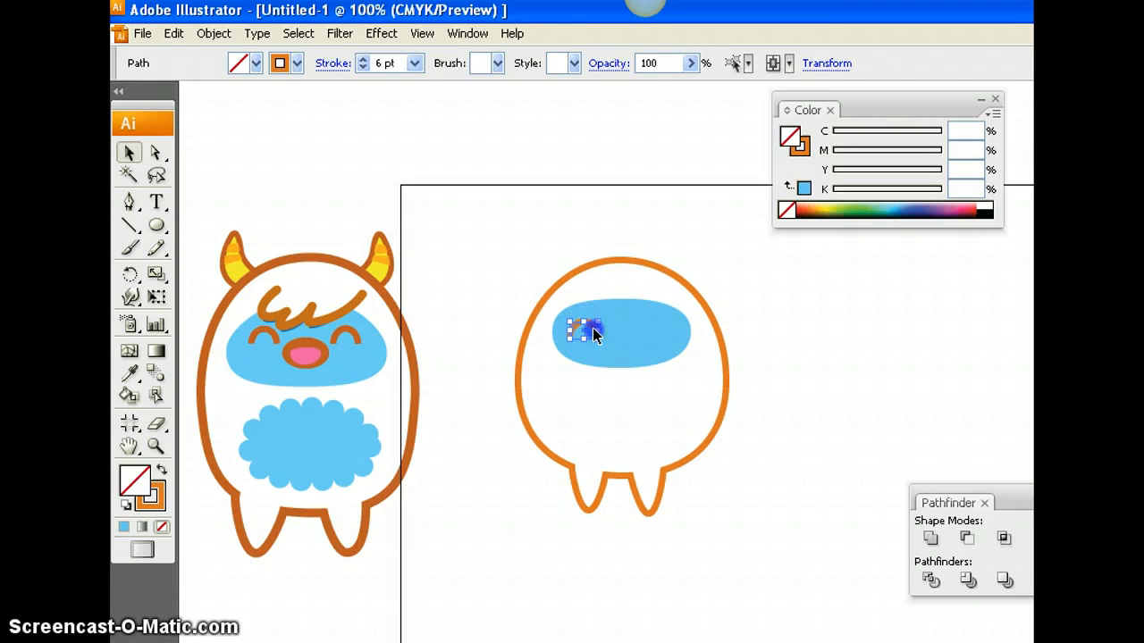
left_click(544, 255)
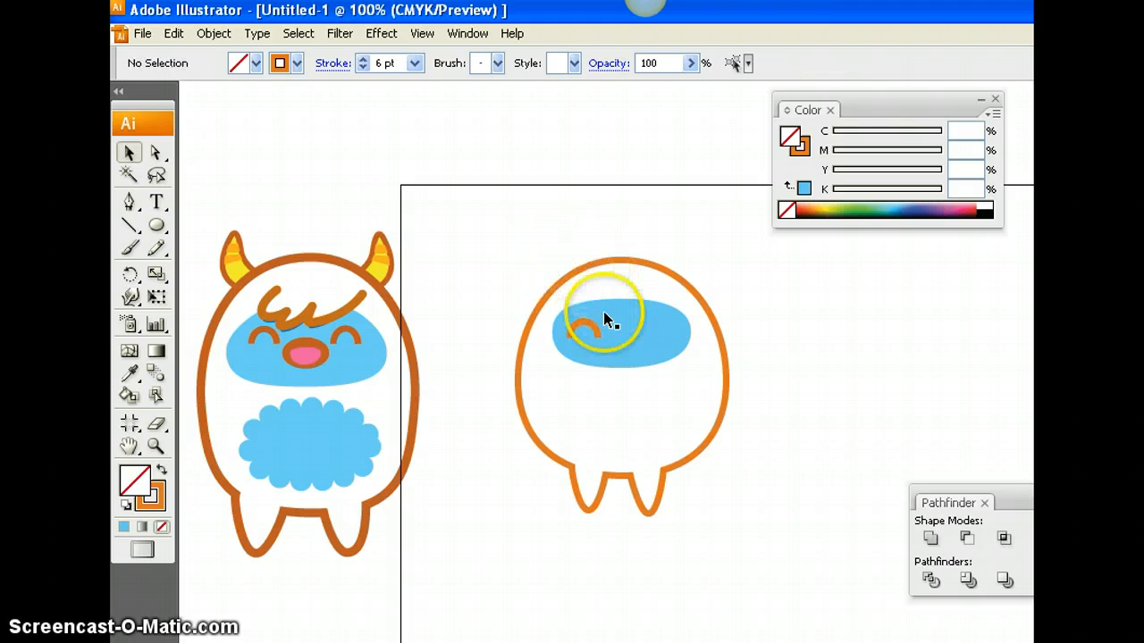
left_click(592, 331)
left_click(591, 330)
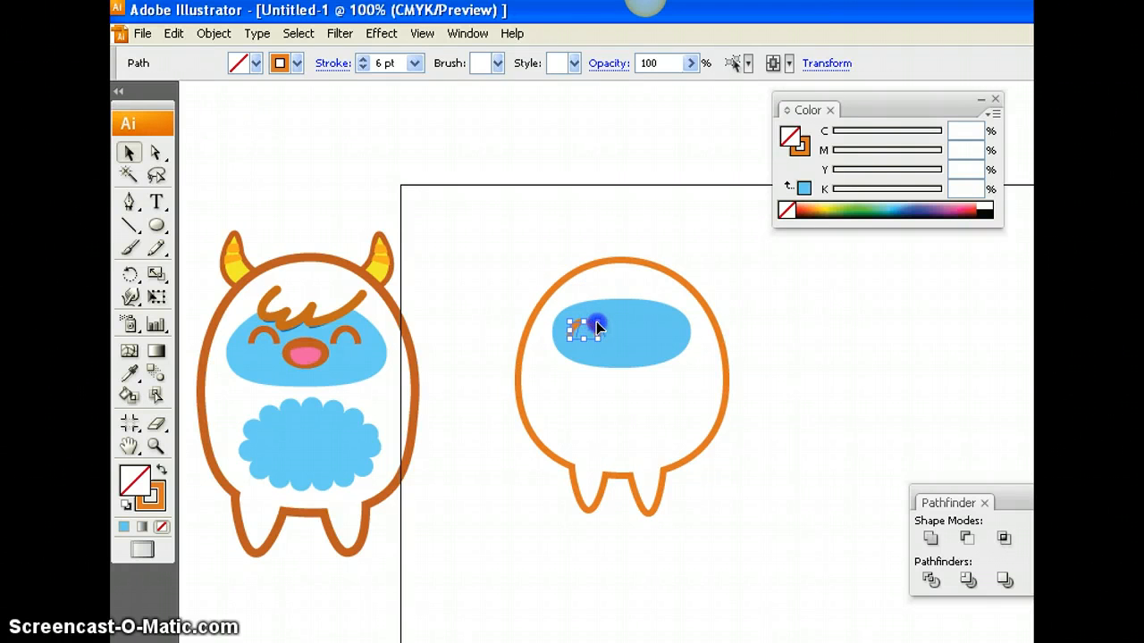
left_click(588, 236)
left_click(623, 247)
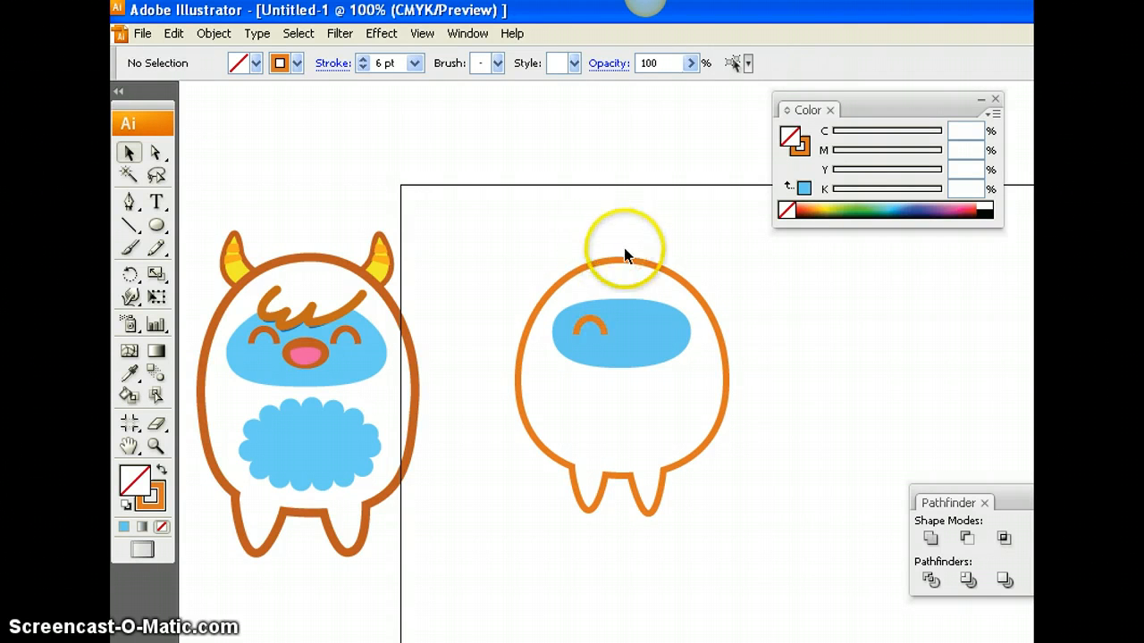
- Duplicate the eye arc onto the right half of the face patch and shift the left eye outward to balance the pair
left_click(595, 326)
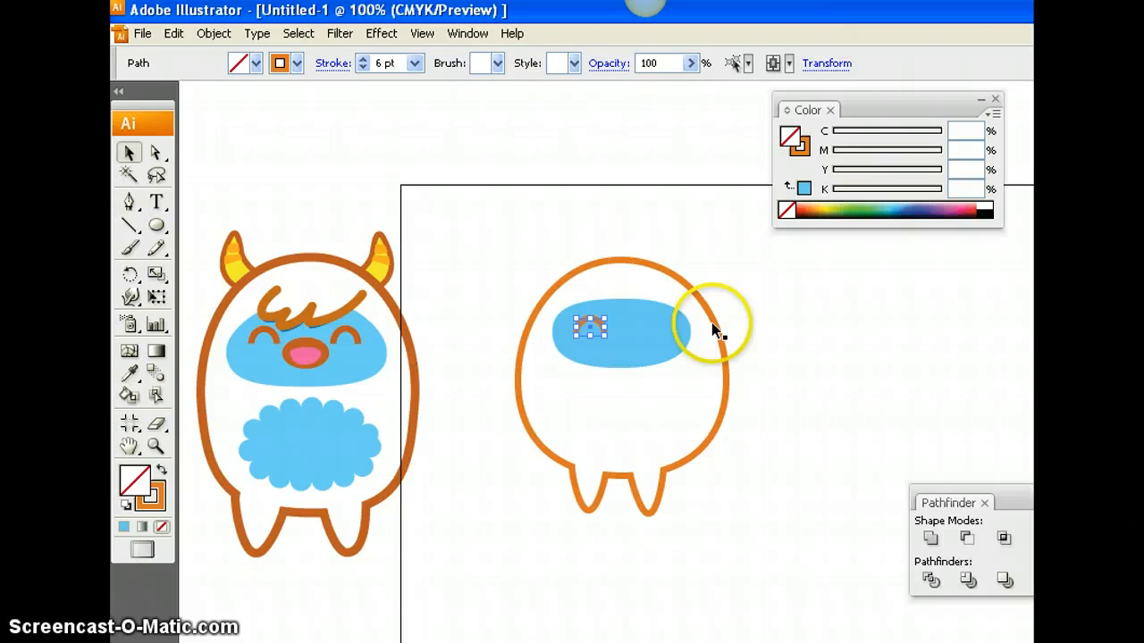
key("ctrl+c")
key("ctrl+v")
left_click_drag(679, 412, 666, 328)
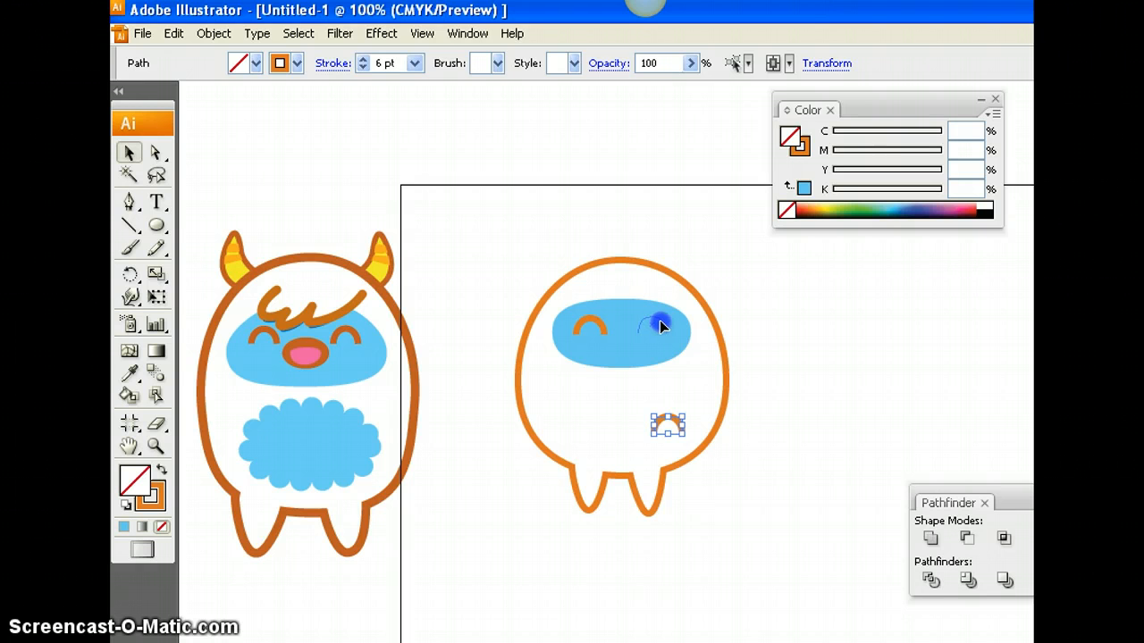
left_click_drag(661, 327, 660, 323)
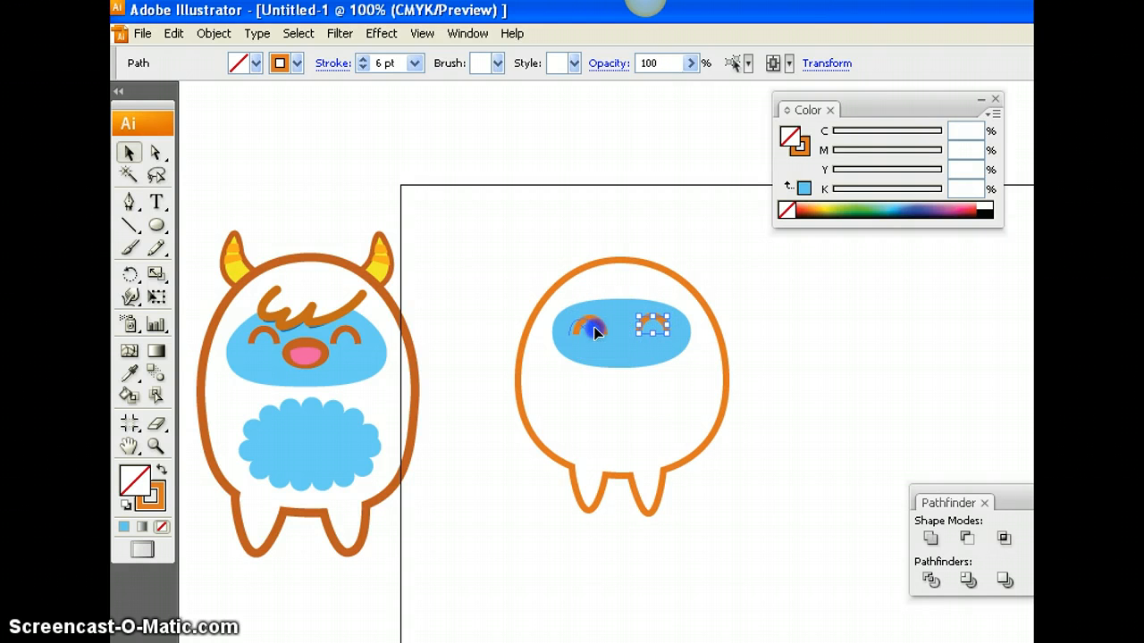
left_click(679, 237)
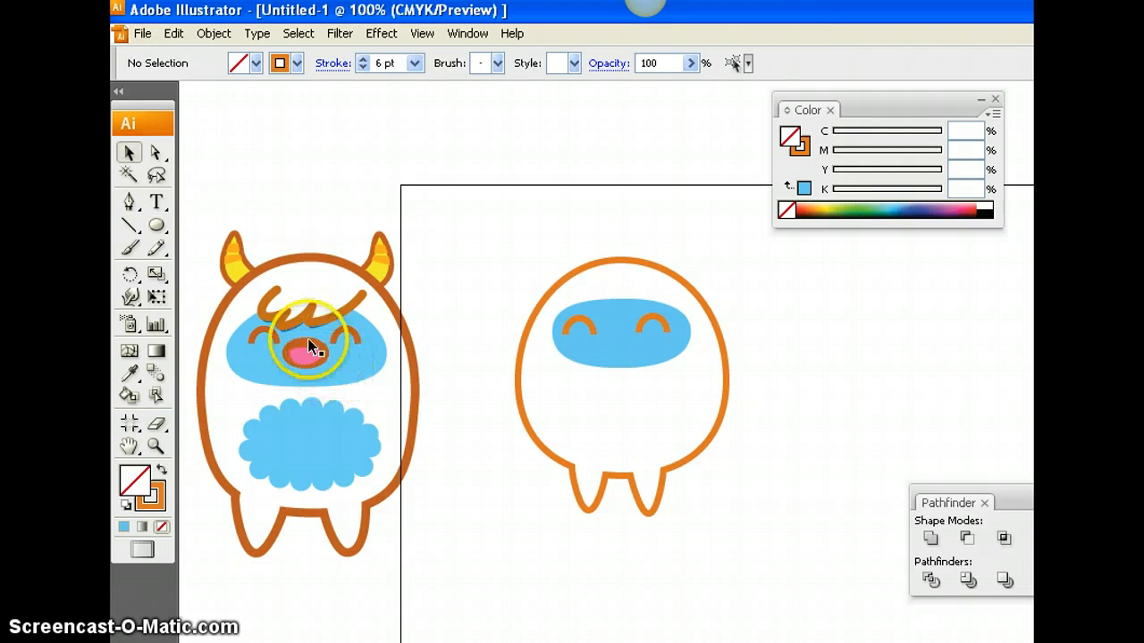
- Draw a small, wide ellipse between and just below the eyes as the mouth
left_click(156, 225)
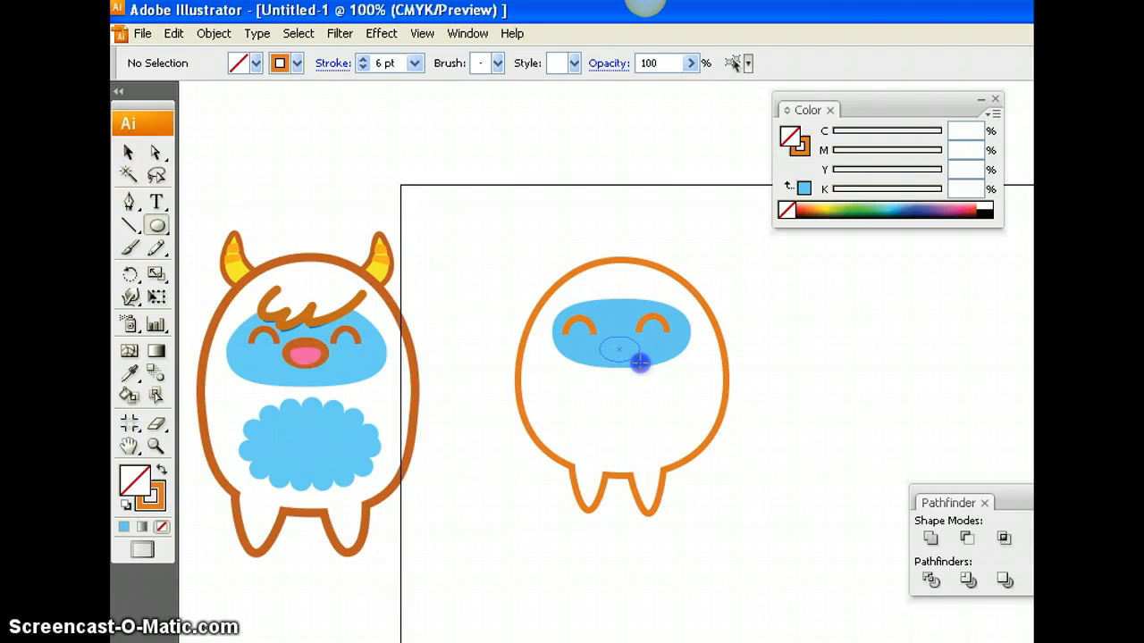
left_click_drag(639, 361, 642, 363)
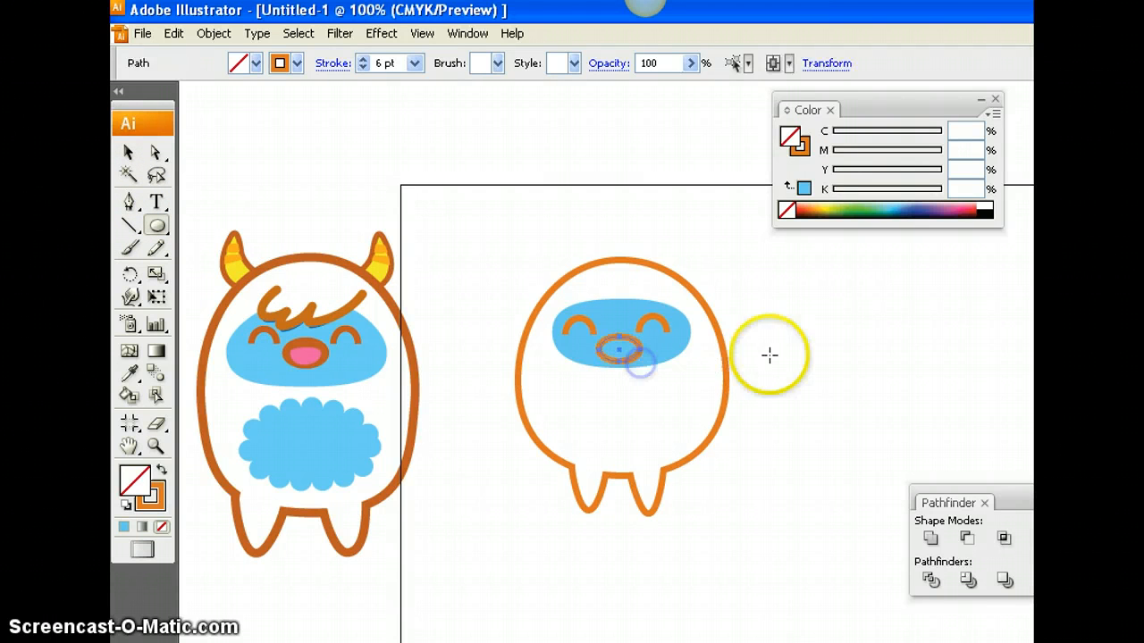
- Remove the mouth ellipse's stroke and fill it brown with C 30, M 62.75, Y 100, K 27
left_click(799, 148)
left_click(787, 211)
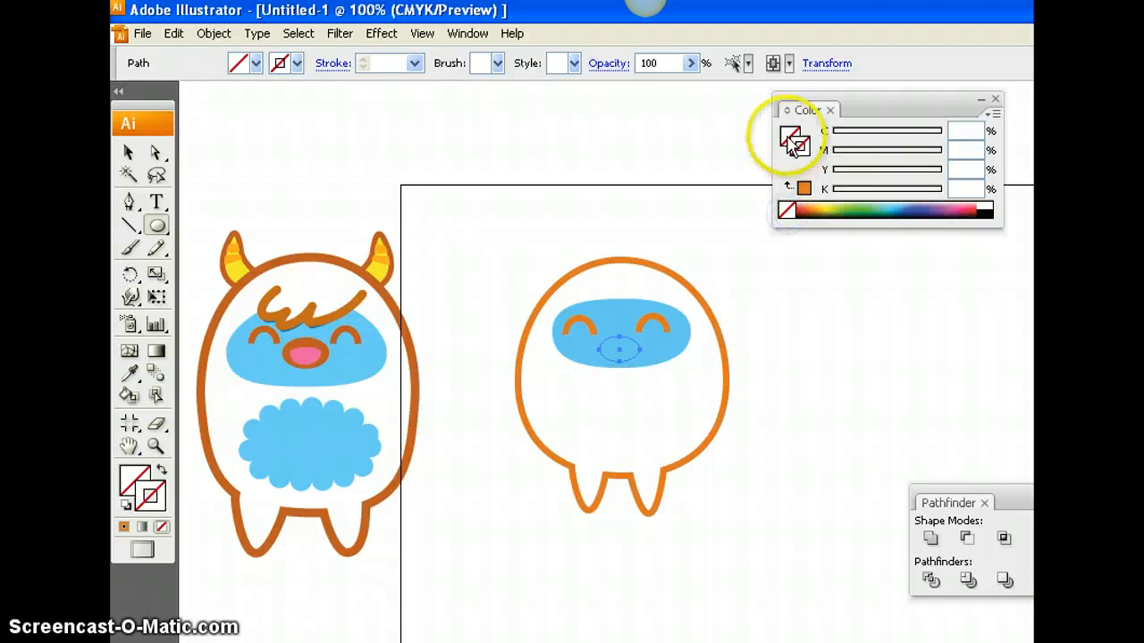
left_click(822, 204)
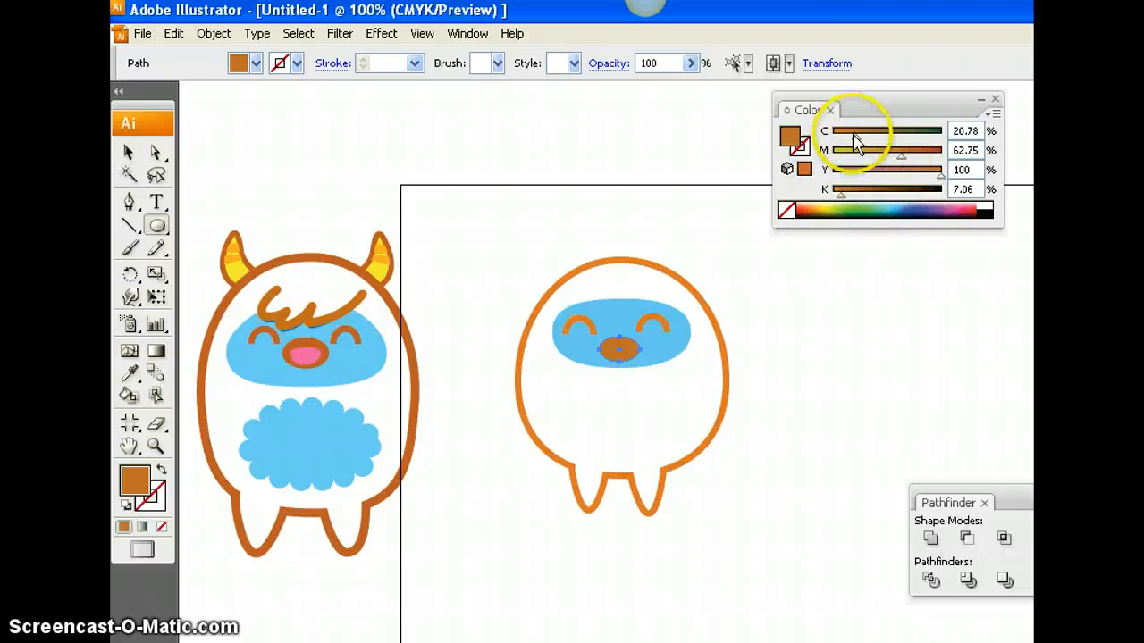
left_click(865, 132)
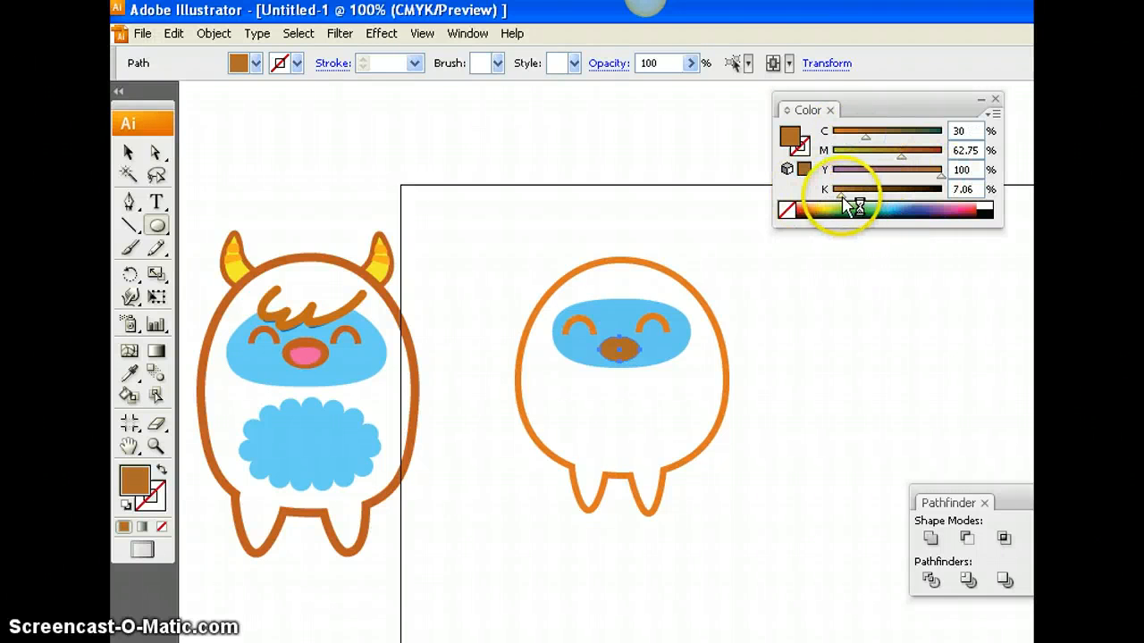
left_click_drag(838, 193, 862, 195)
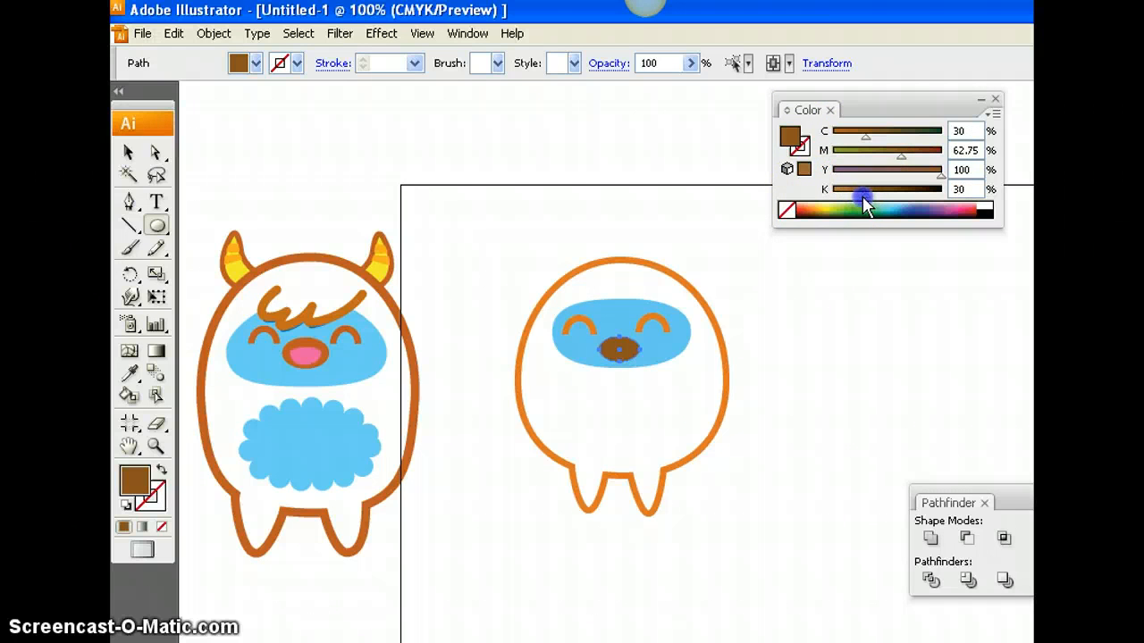
left_click(129, 152)
left_click(498, 191)
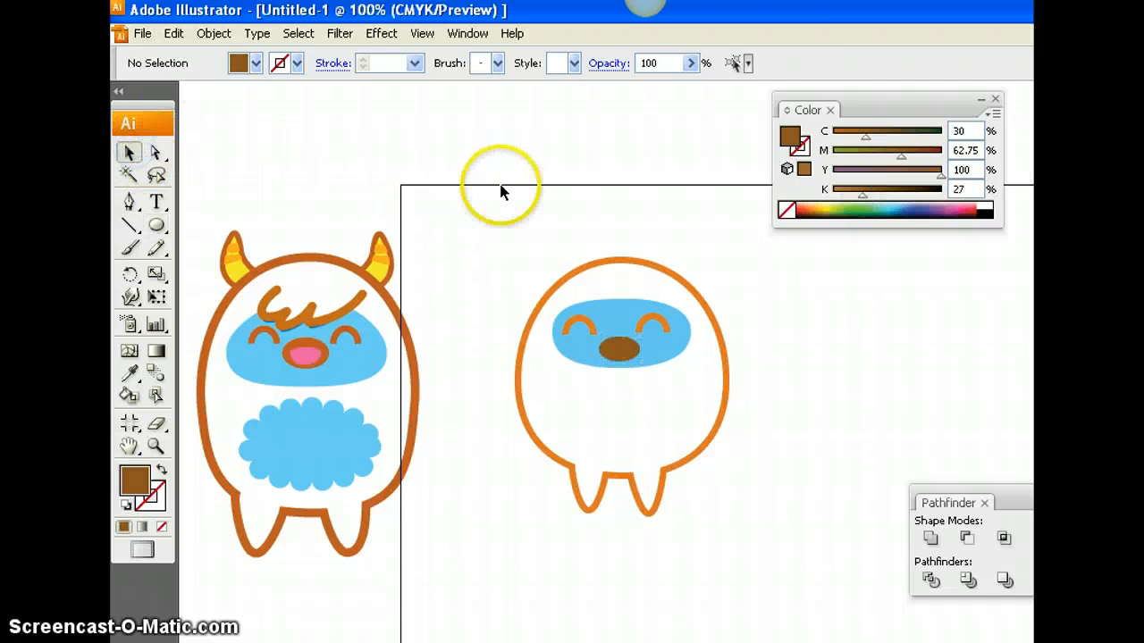
- Draw a closed tongue shape with a flat top and a curved bottom below the face patch, using the Pen tool
key("ctrl+plus")
key("ctrl+plus")
key("ctrl+plus")
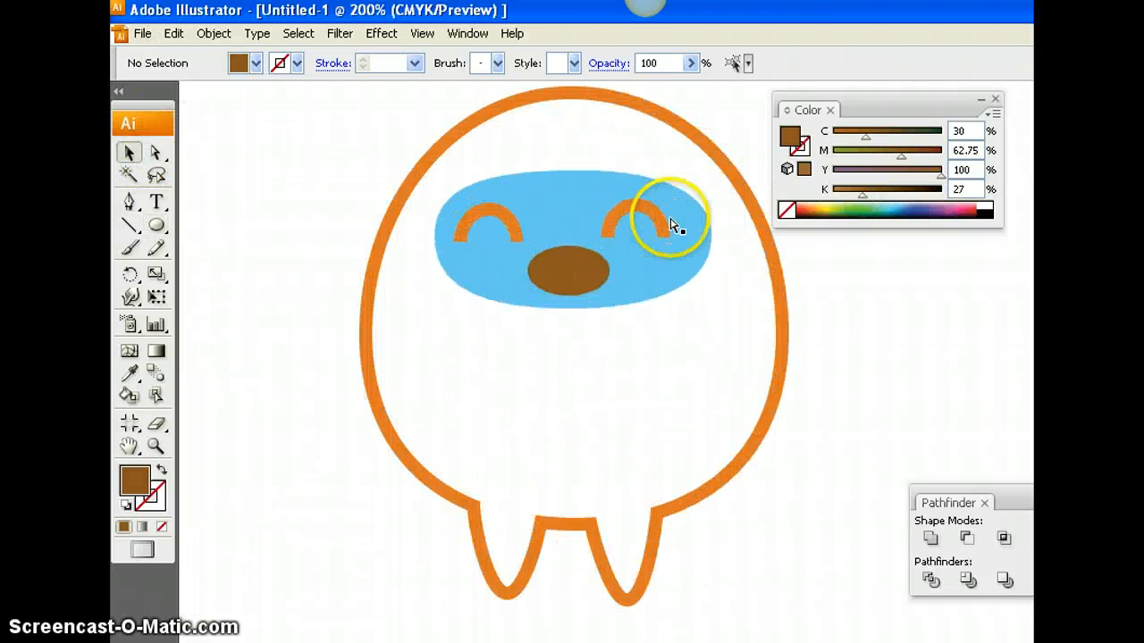
scroll(573, 329, "up", 3)
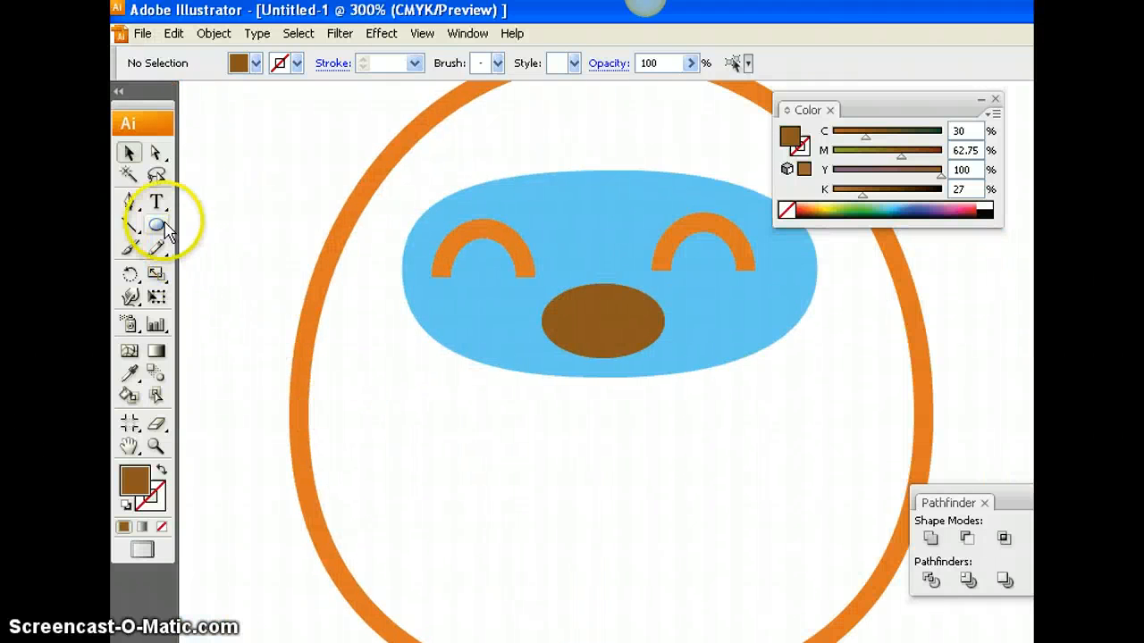
left_click(130, 202)
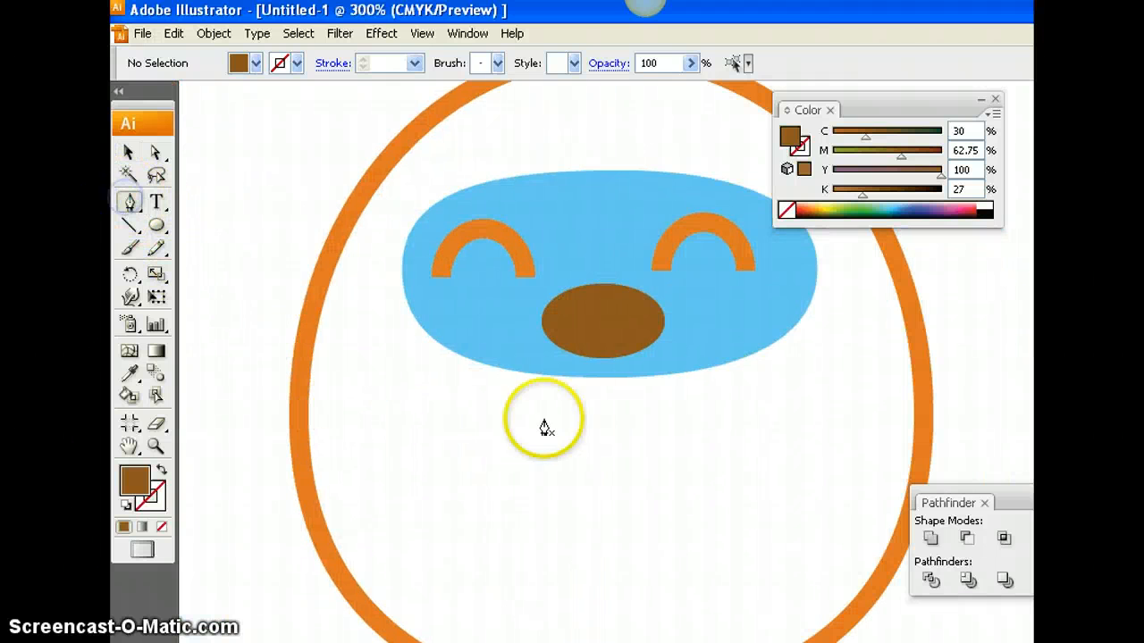
left_click(496, 431)
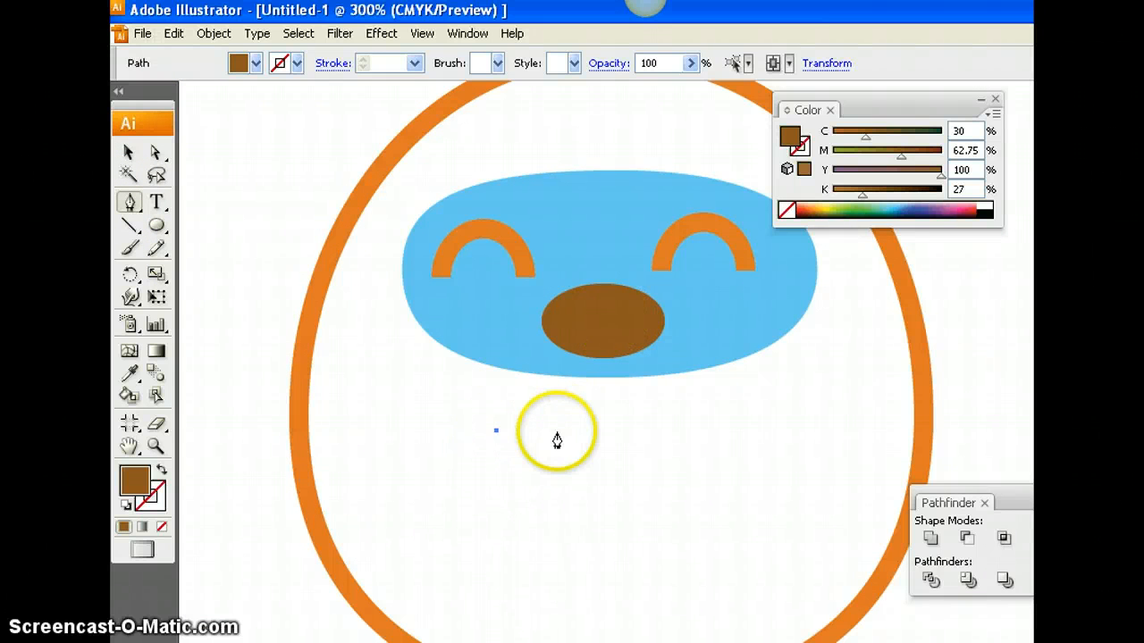
left_click(631, 432)
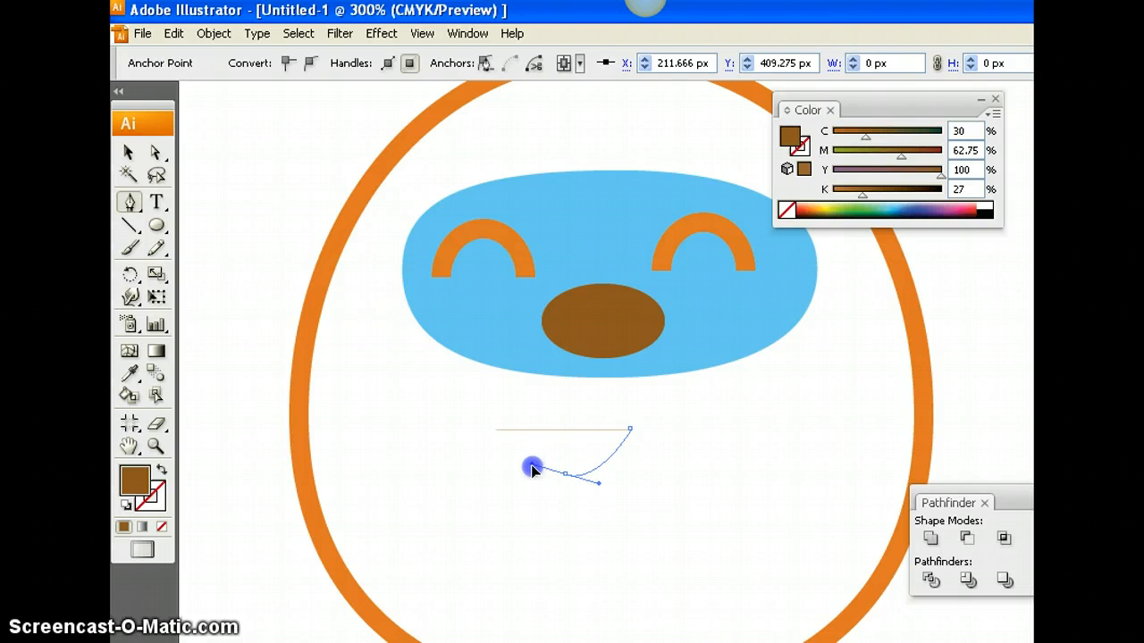
left_click_drag(496, 431, 467, 390)
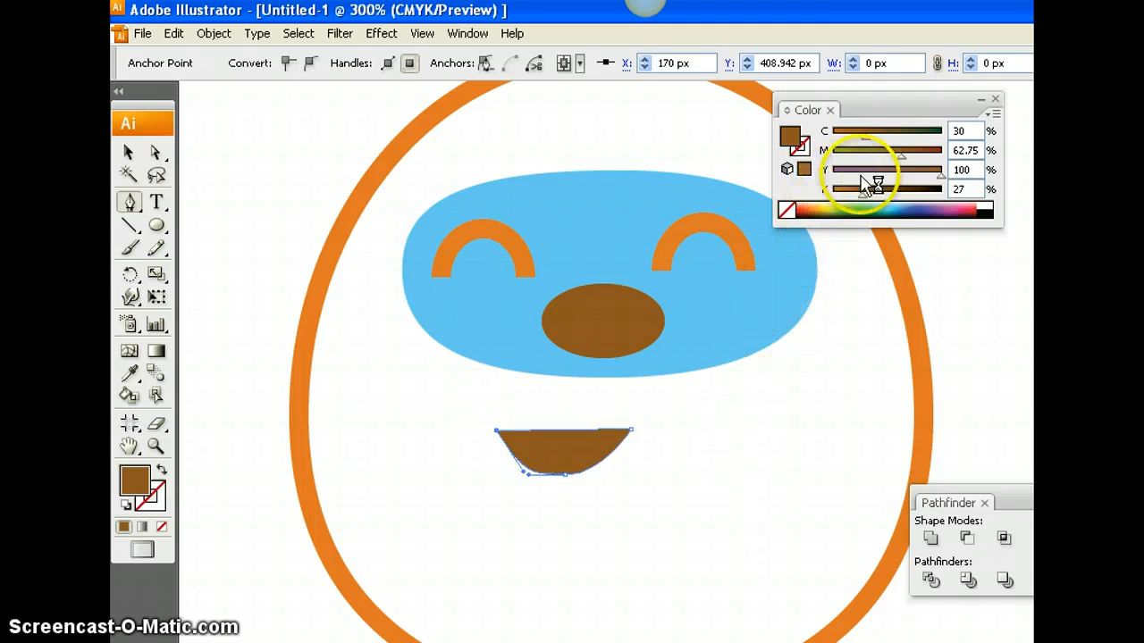
- Fill the tongue shape pink with C 10.2, M 68, Y 0, K 0
left_click(960, 208)
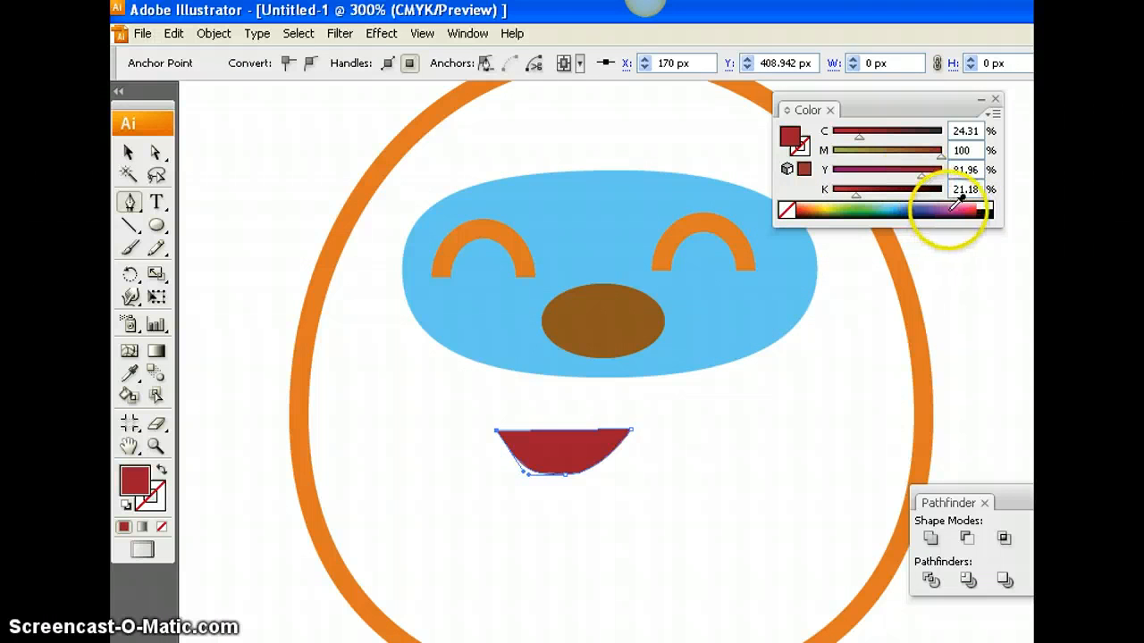
left_click(967, 209)
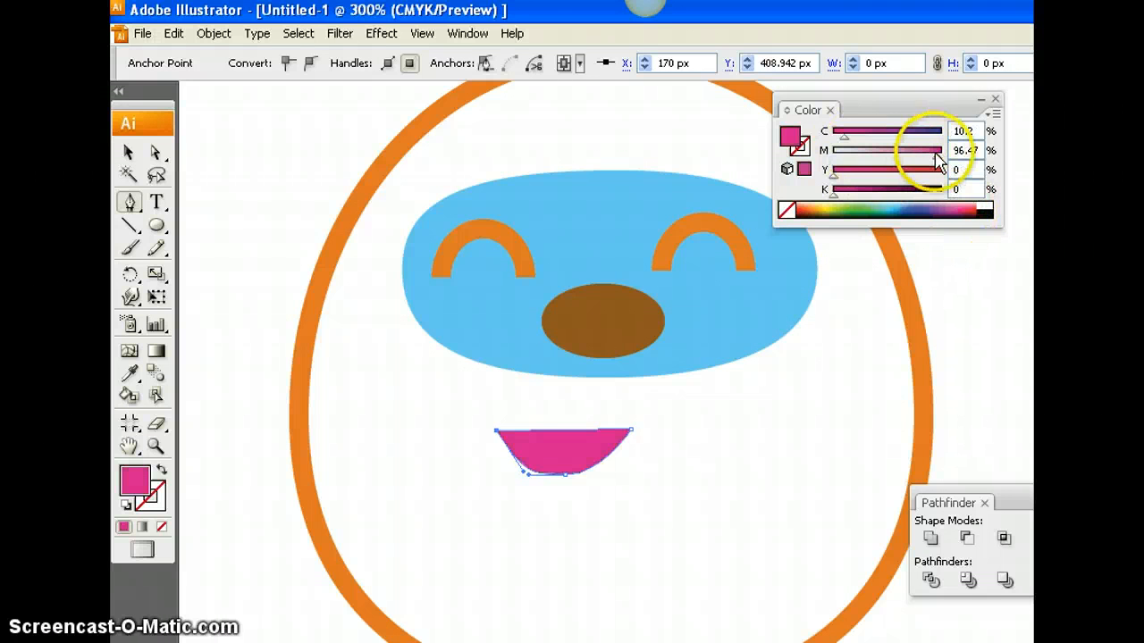
left_click_drag(939, 159, 906, 154)
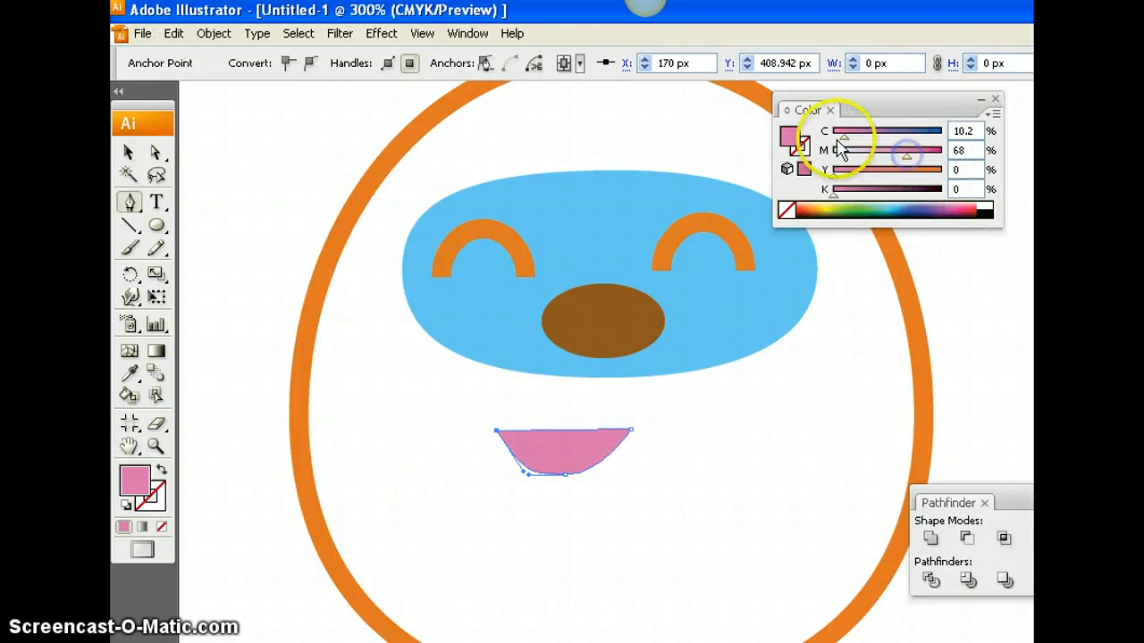
- Move the pink tongue onto the brown mouth and scale it down to fit inside the mouth's lower half
left_click(128, 152)
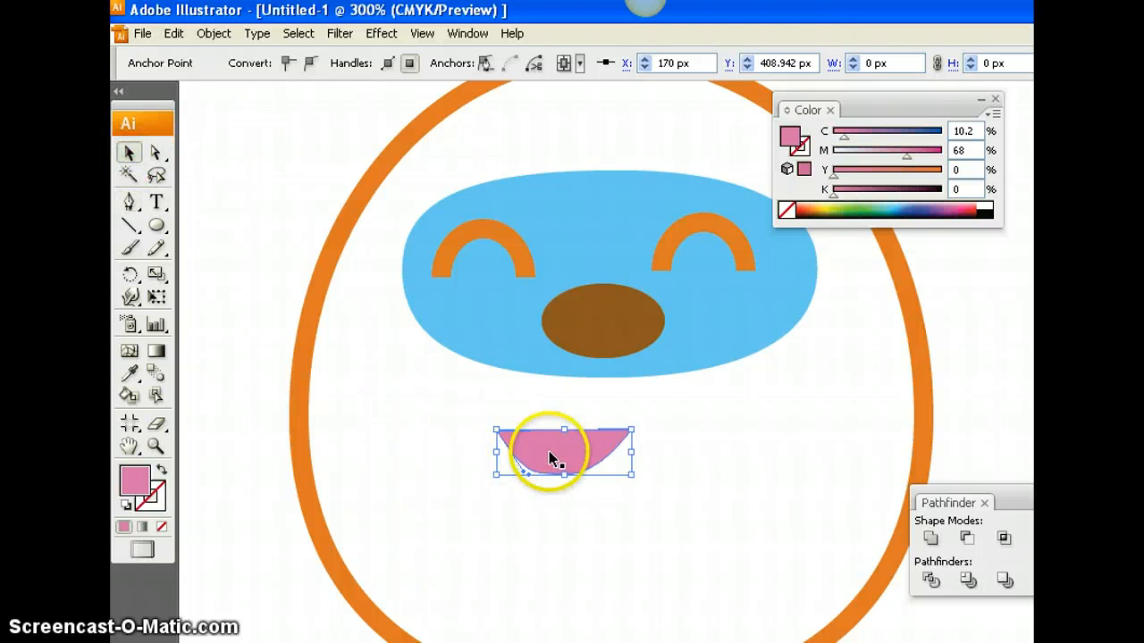
left_click_drag(551, 458, 594, 345)
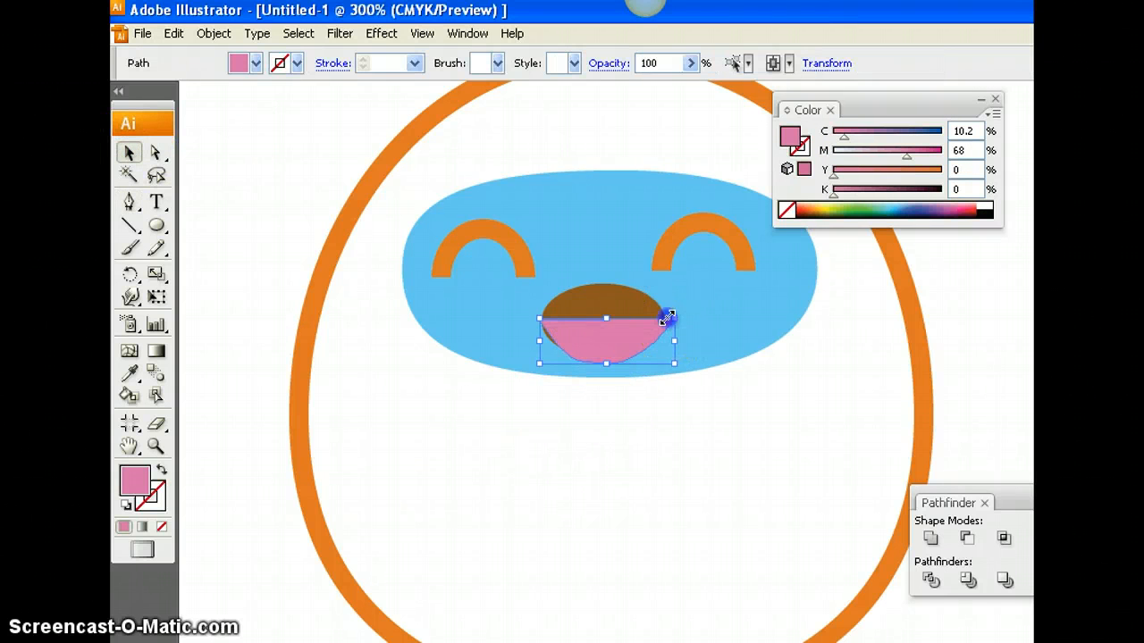
left_click_drag(667, 318, 644, 337)
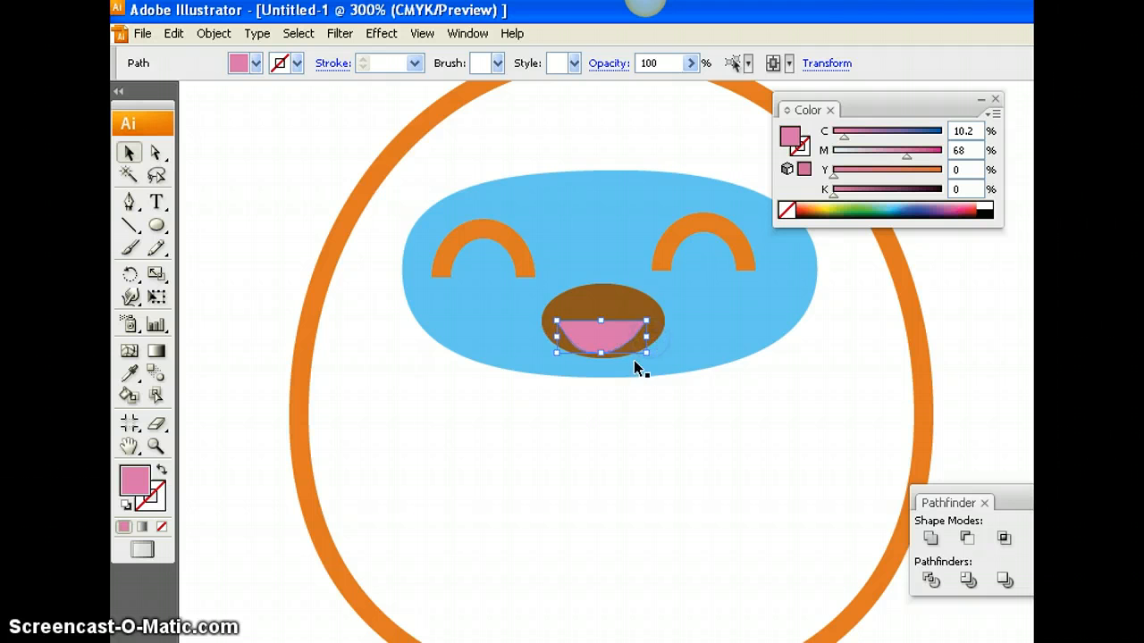
- Adjust the curve handles at the pink tongue's bottom anchor point
left_click(220, 179)
left_click(156, 152)
left_click(605, 358)
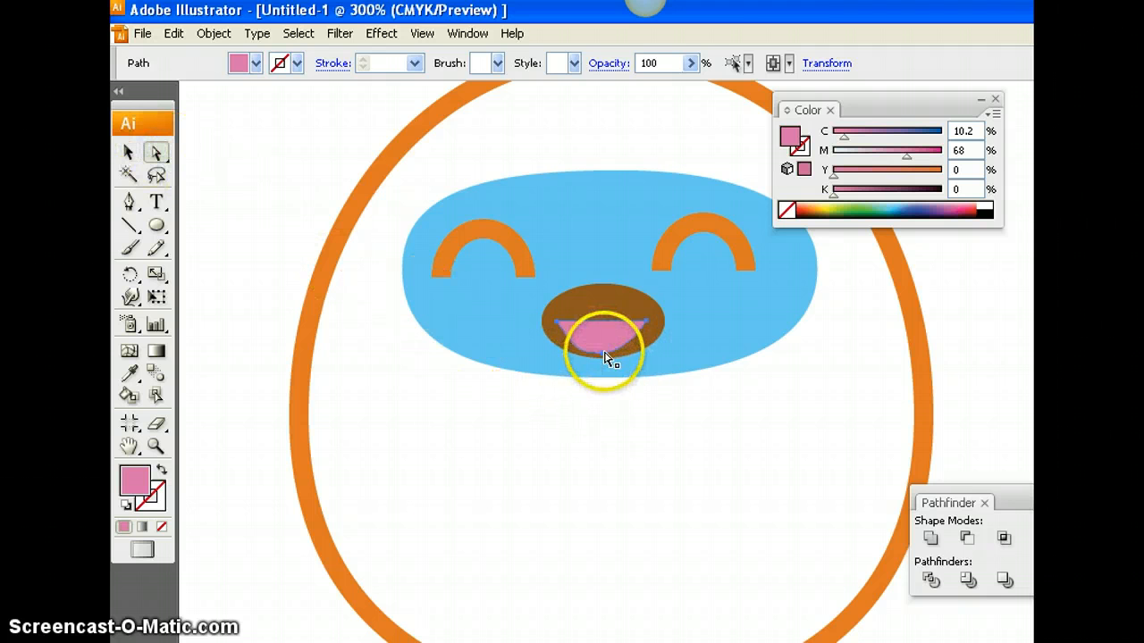
left_click(605, 357)
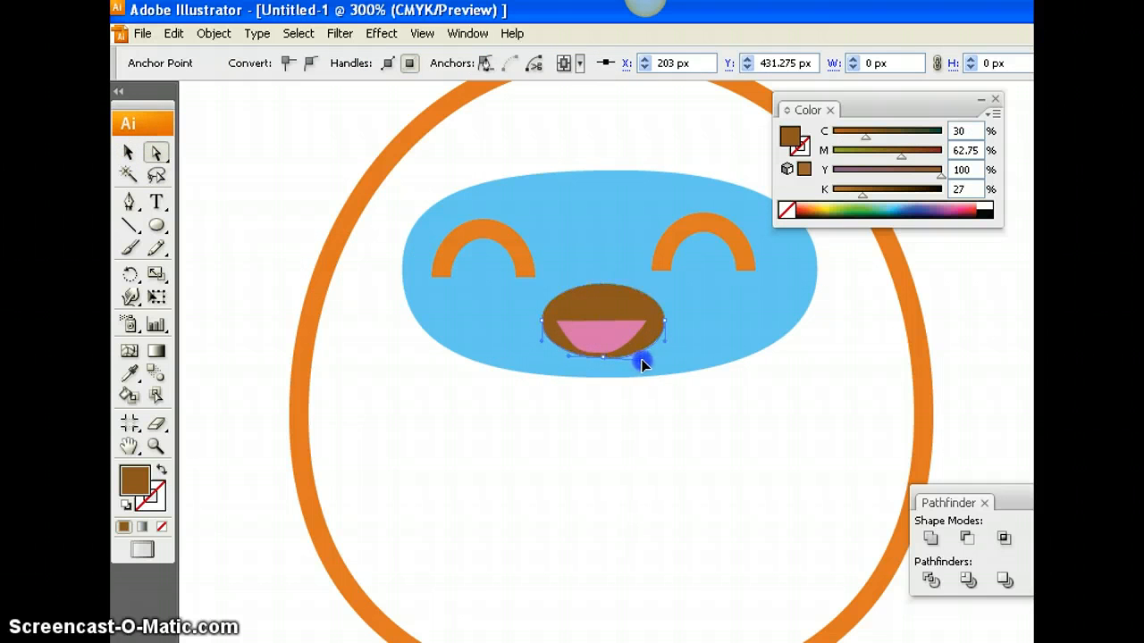
left_click(618, 342)
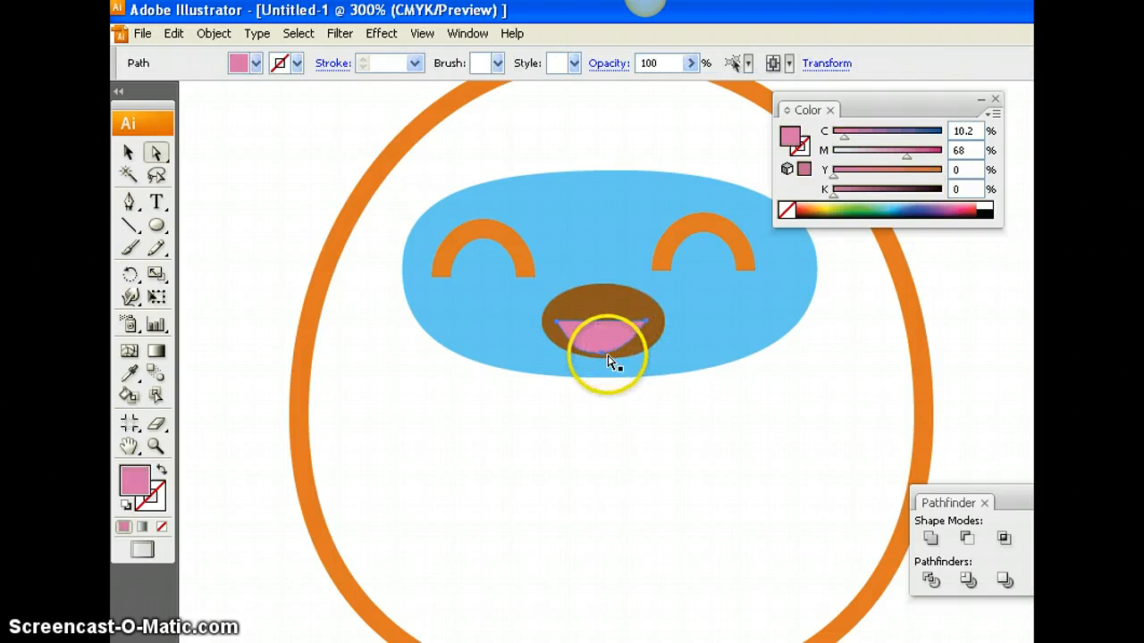
left_click(605, 357)
left_click(605, 357)
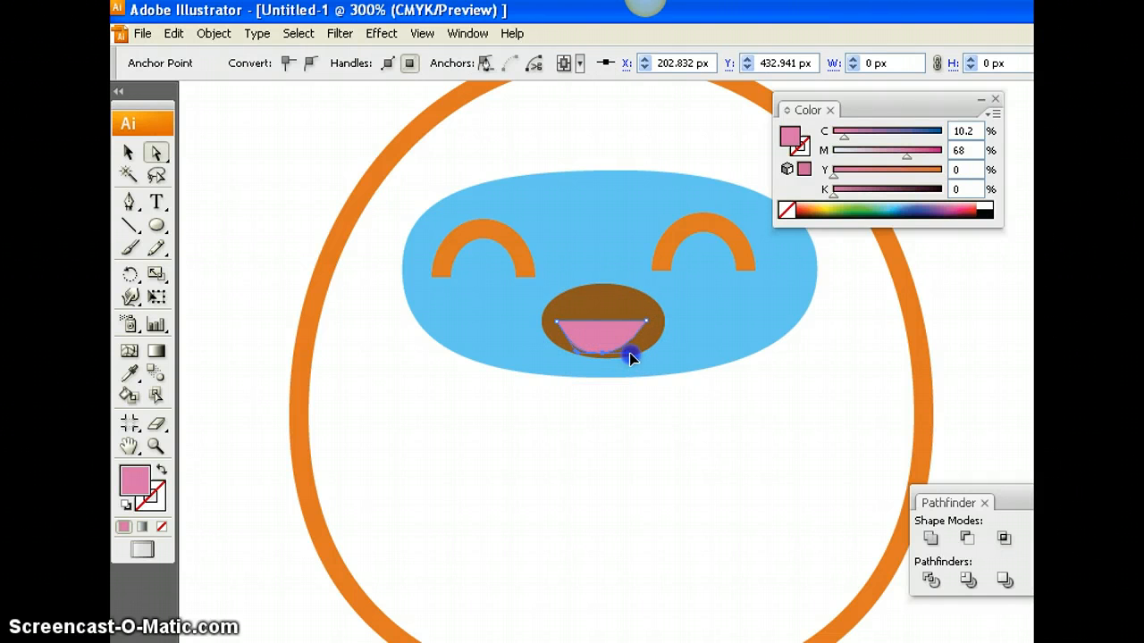
- Shift the tongue slightly to the right inside the mouth and reshape its bottom curve
left_click(596, 333)
left_click(594, 341)
left_click(606, 356)
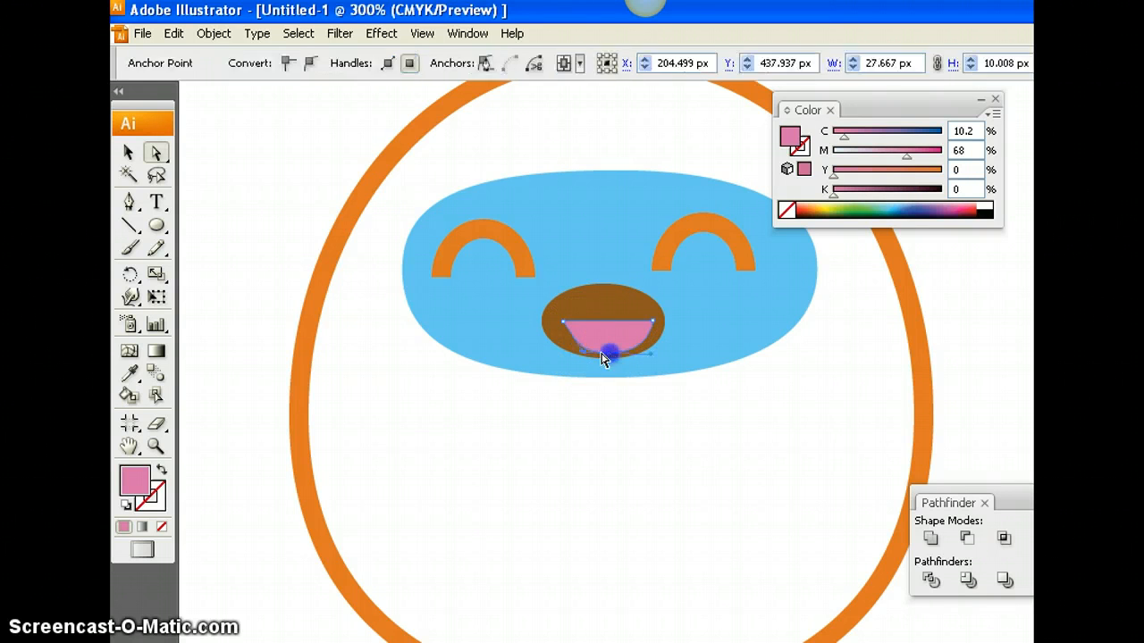
left_click(580, 354)
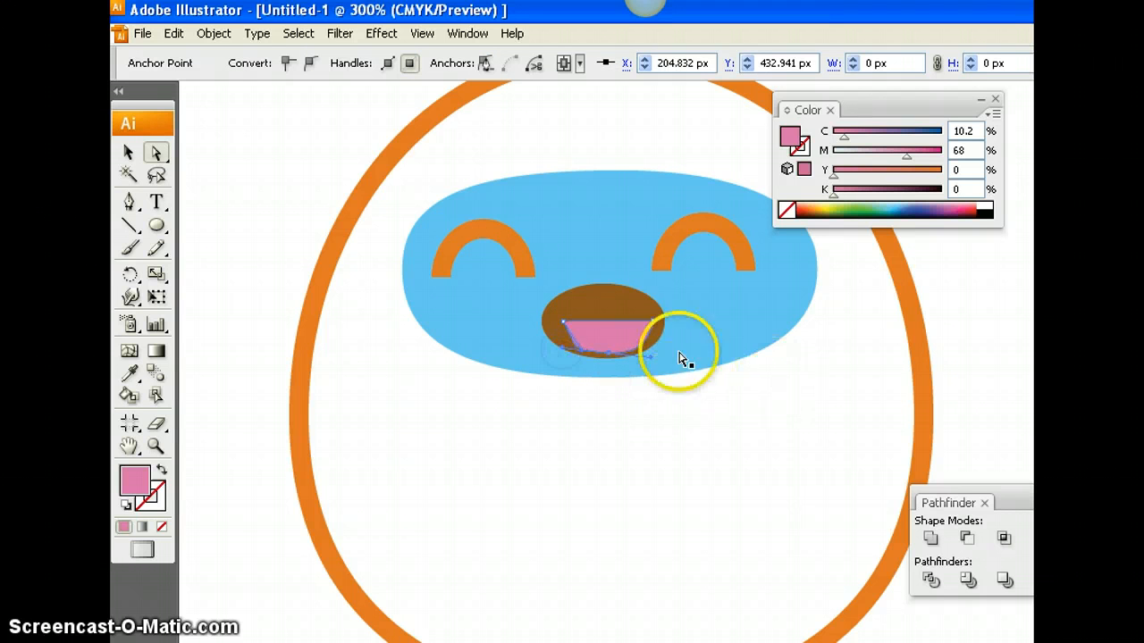
left_click(921, 313)
left_click(804, 302)
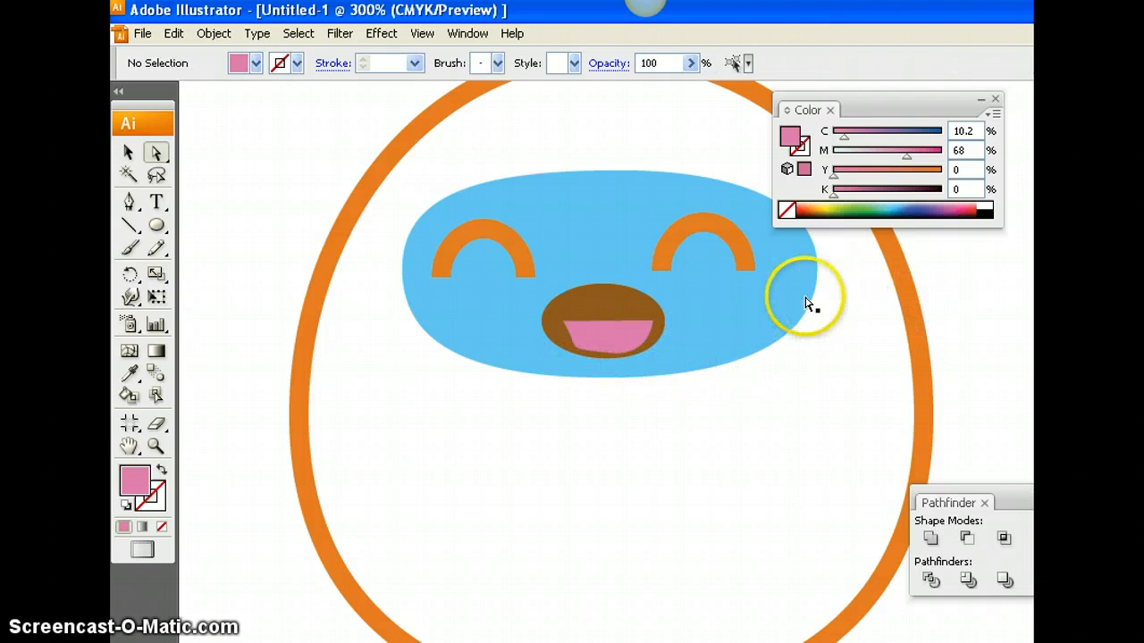
- Round out the lower left edge of the tongue and centre it in the brown mouth
left_click_drag(580, 321, 591, 358)
left_click(986, 340)
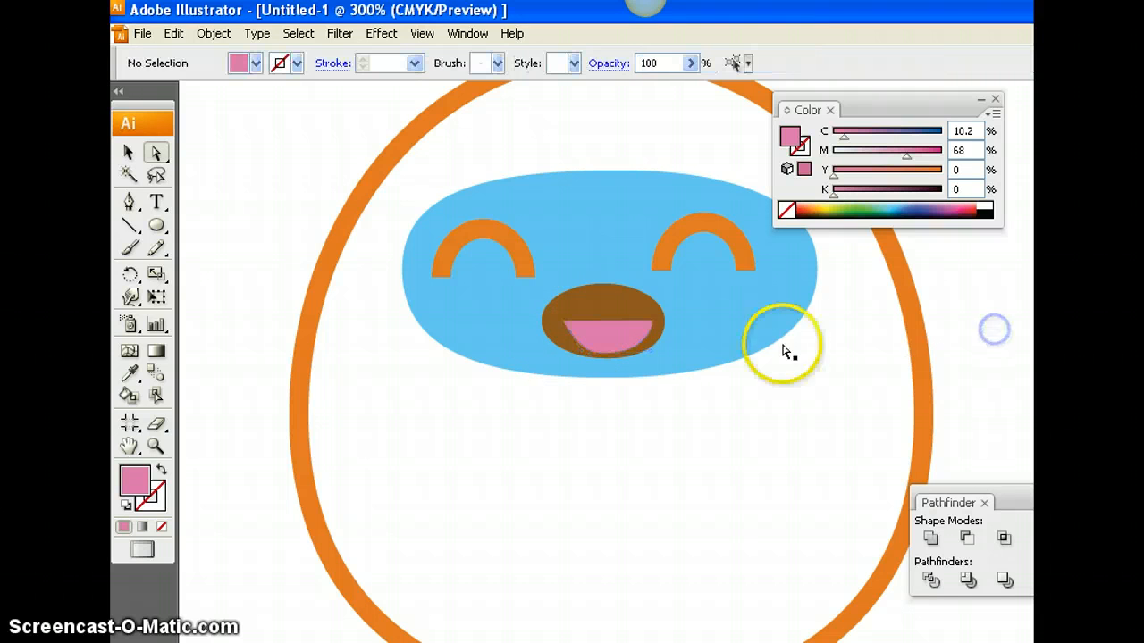
left_click(622, 336)
left_click(985, 319)
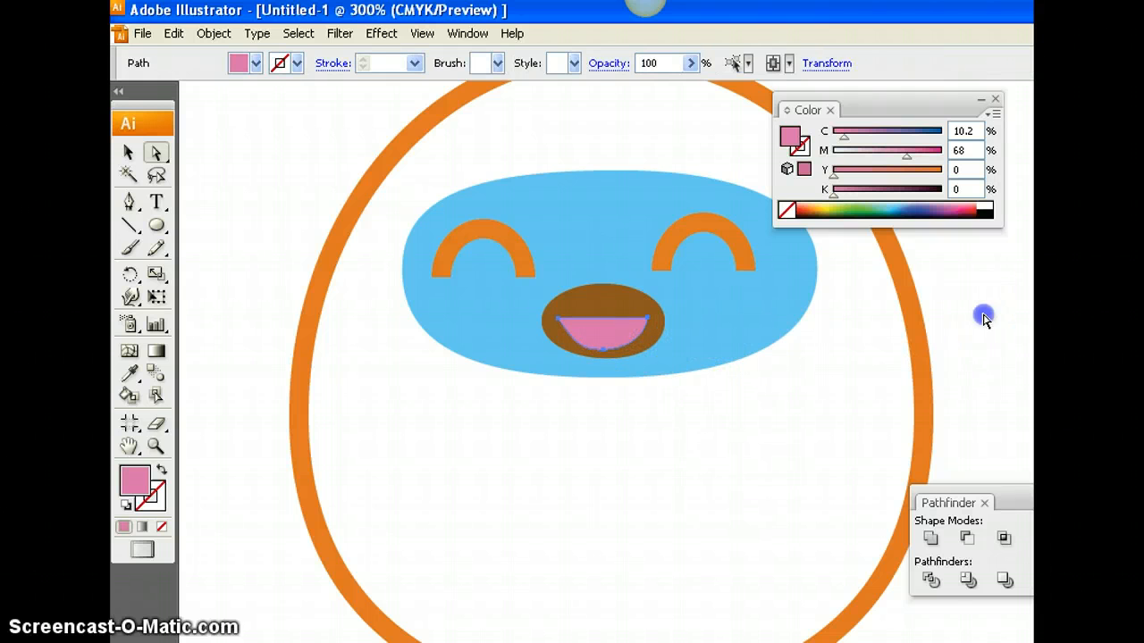
- Start the yeti's hair fringe above the artboard with a short curved Pen segment ending in a corner
key("ctrl+minus")
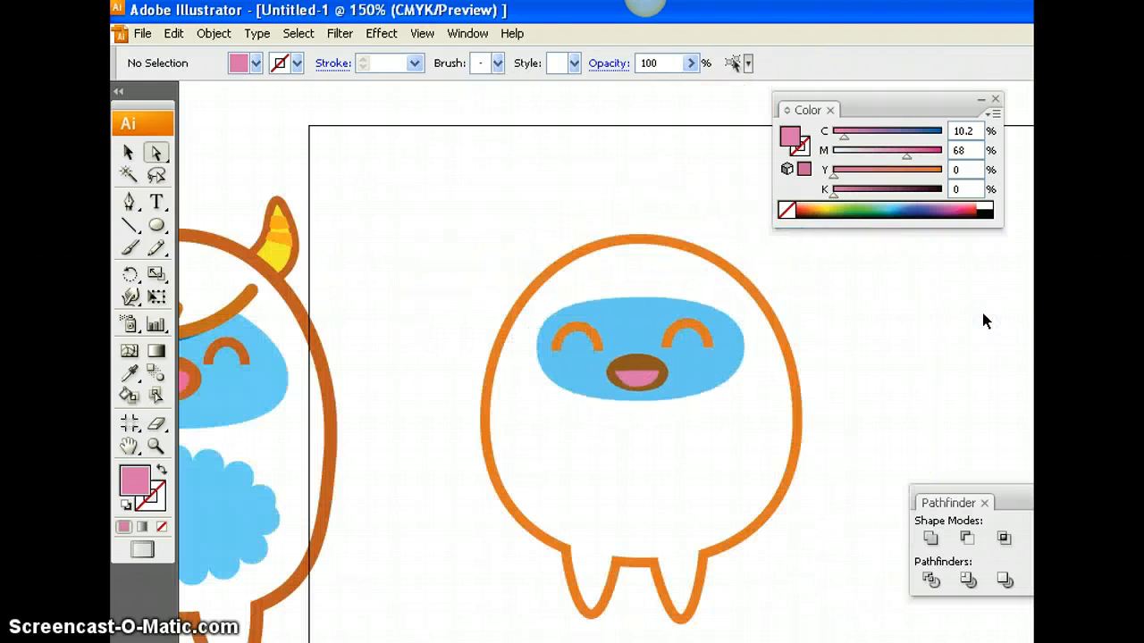
key("ctrl+minus")
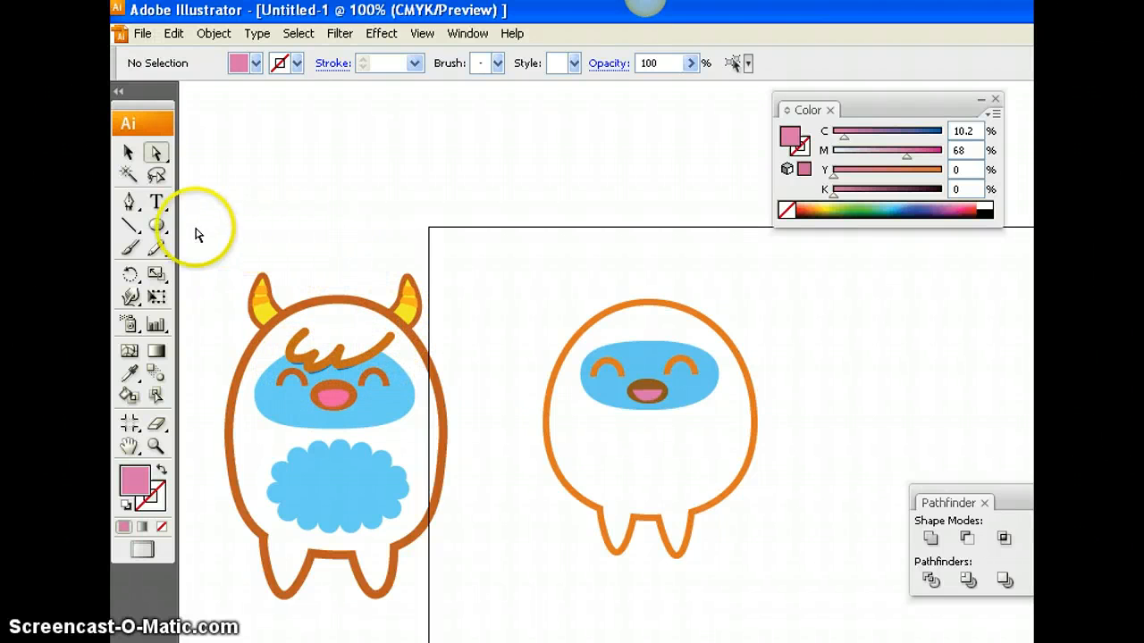
left_click(130, 203)
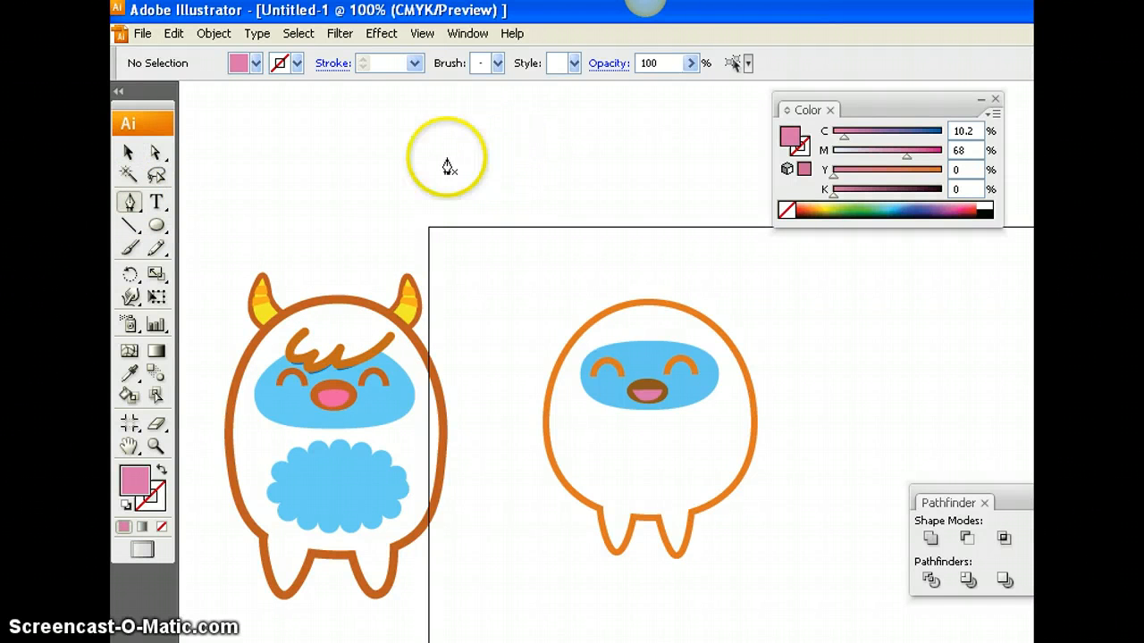
left_click(533, 154)
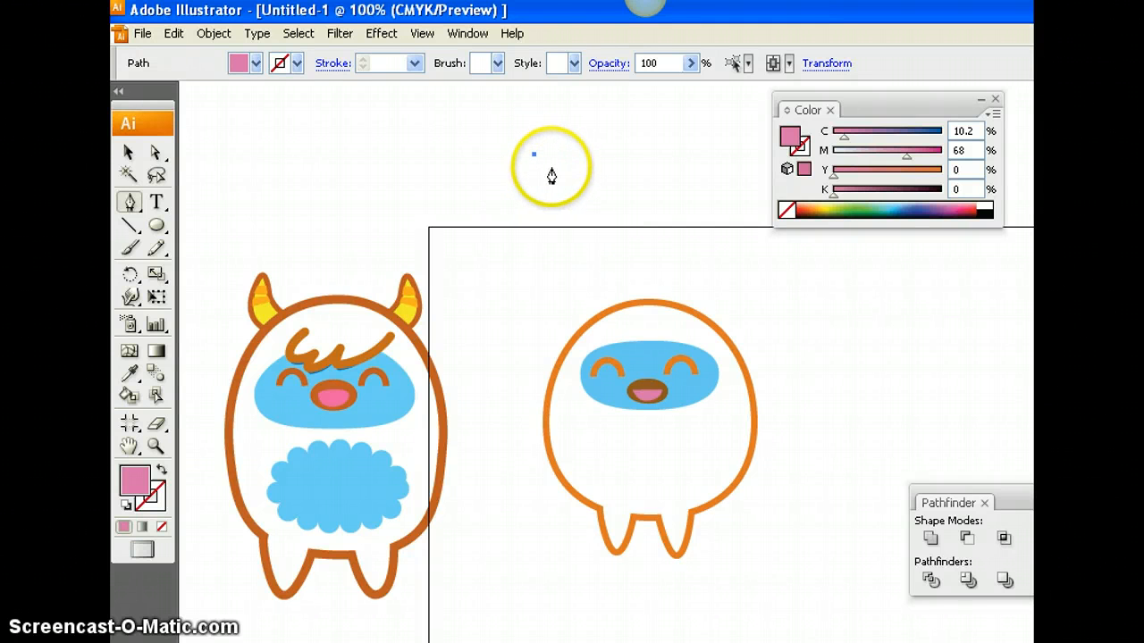
left_click_drag(553, 169, 569, 162)
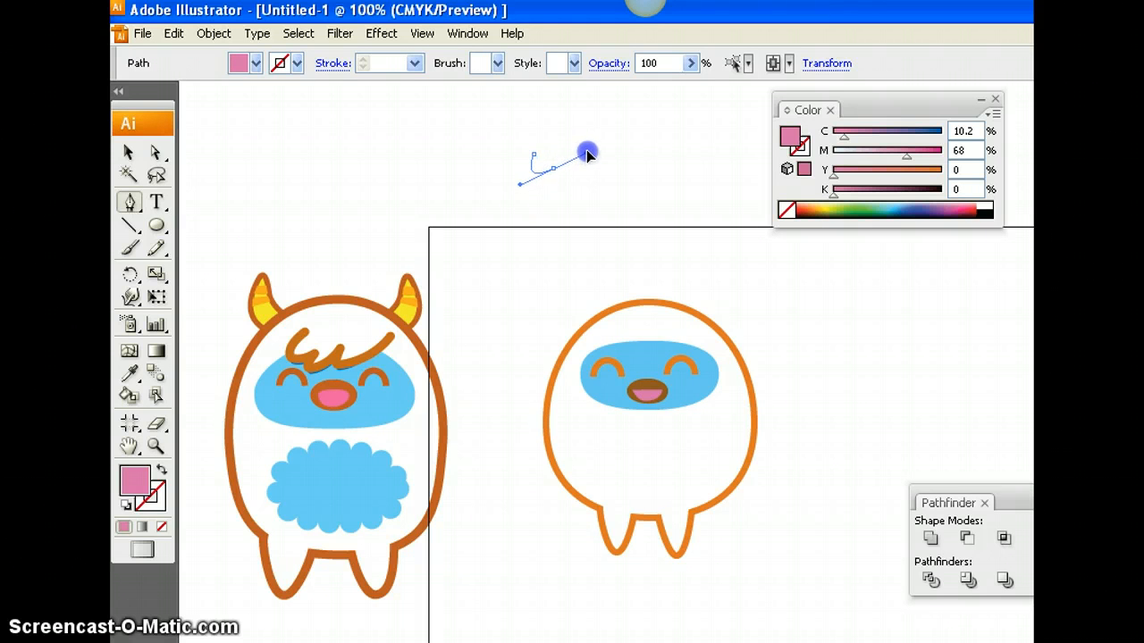
left_click_drag(590, 153, 589, 151)
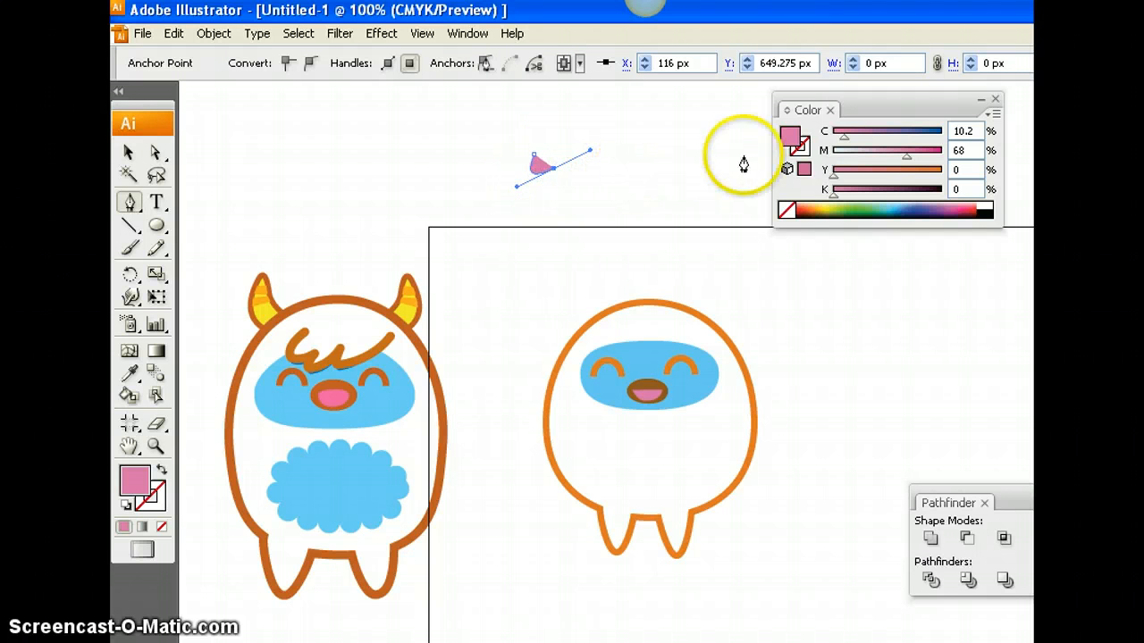
- Give the fringe path no fill and an orange stroke, and continue it with the Pen tool into a zigzag of curved strands
left_click(785, 212)
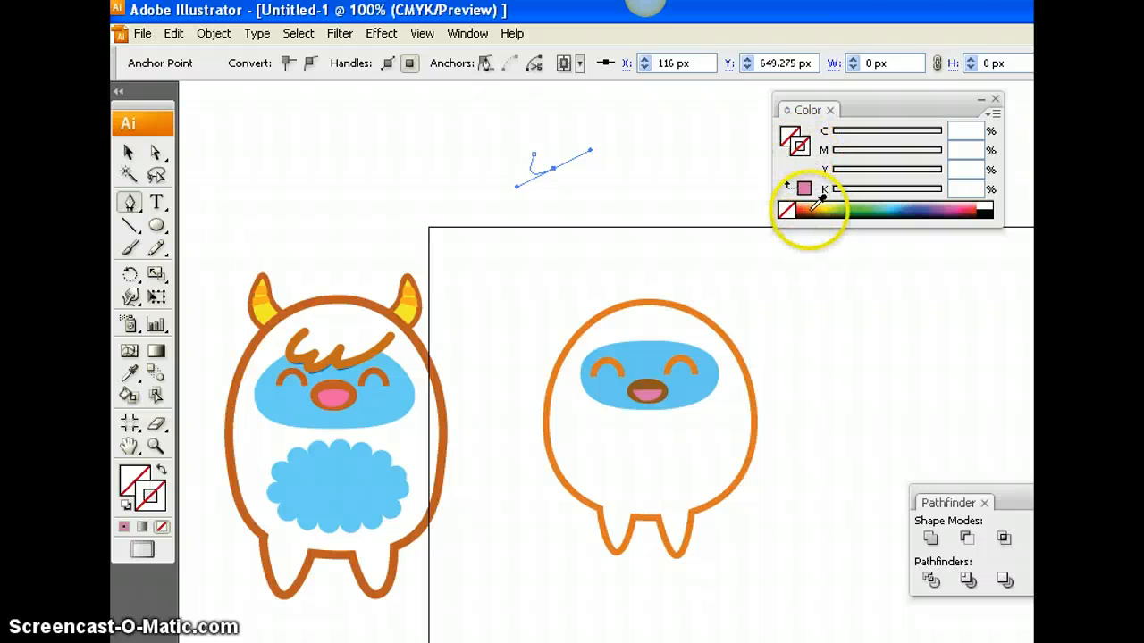
left_click(807, 210)
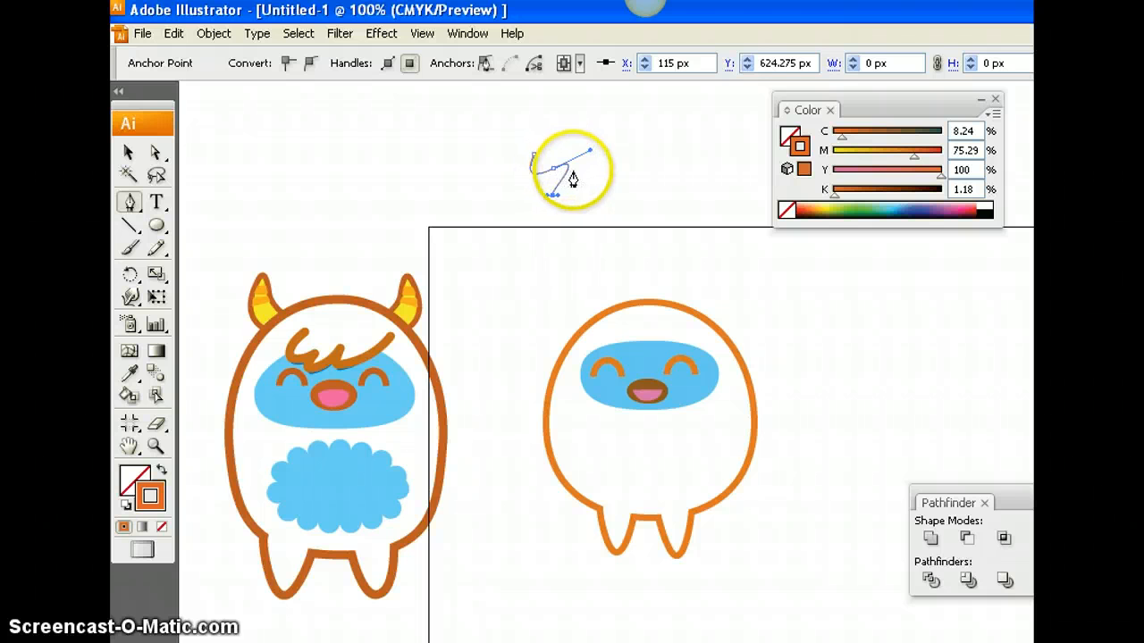
mouse_move(598, 186)
left_mouse_down()
mouse_move(549, 173)
mouse_move(542, 202)
mouse_move(562, 164)
mouse_move(598, 199)
mouse_move(554, 184)
left_mouse_up()
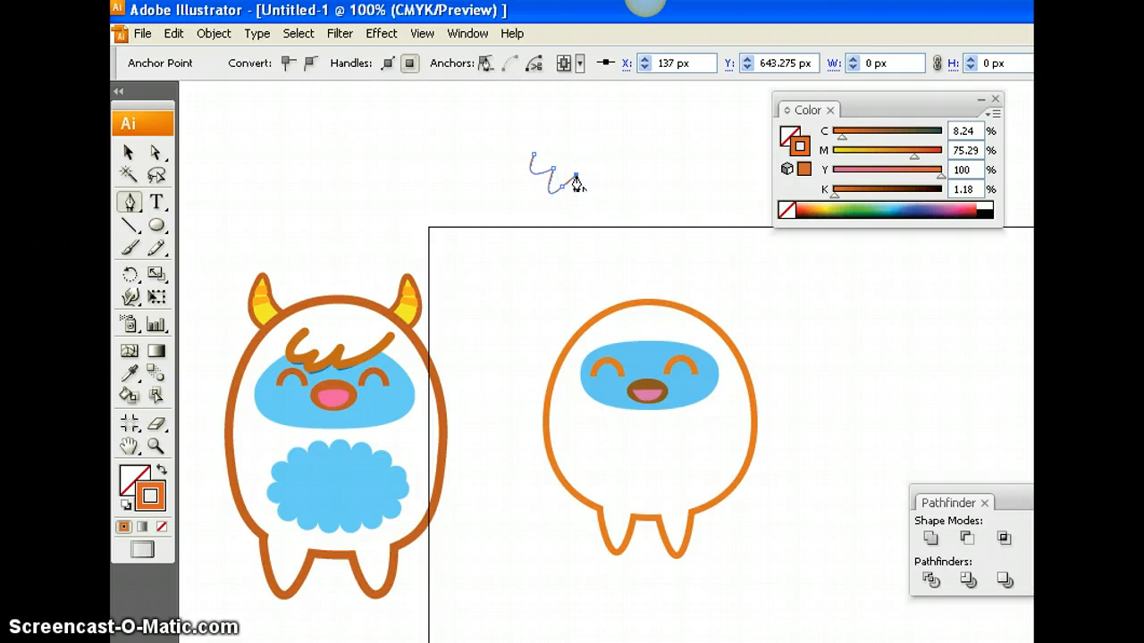
left_click_drag(576, 176, 600, 177)
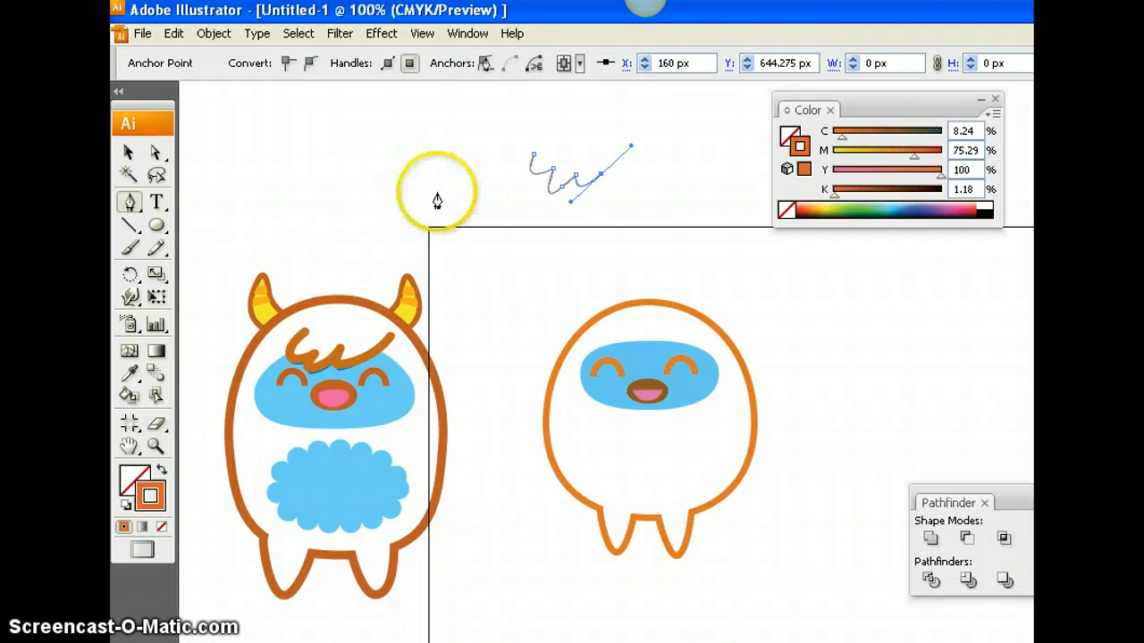
- Move the fringe path onto the yeti's forehead over the blue face and fill it with white
left_click(128, 152)
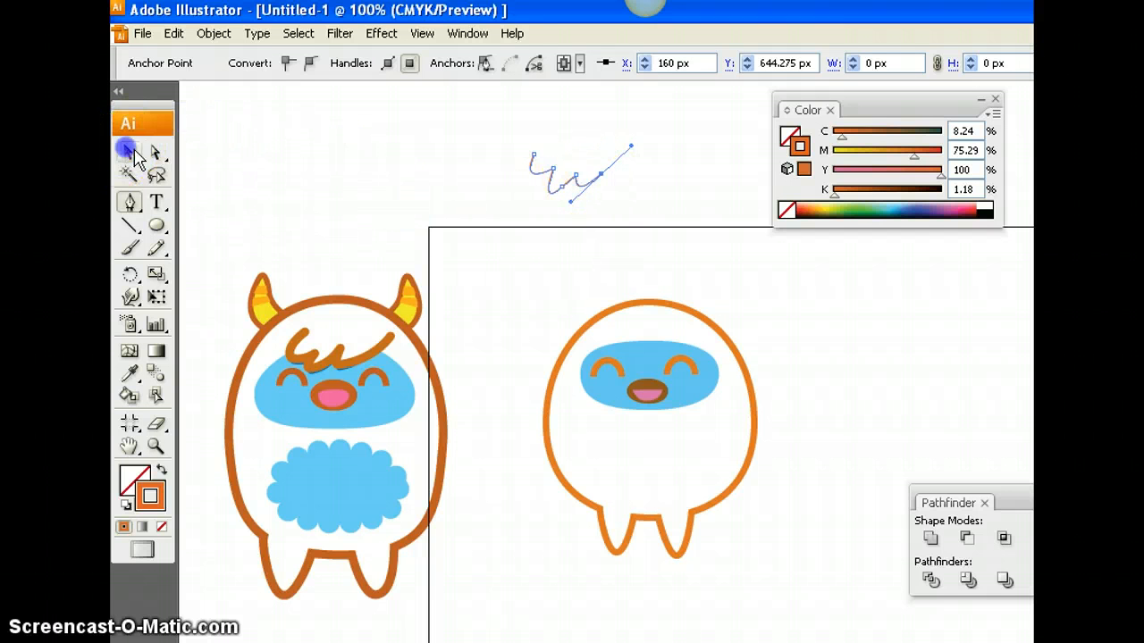
left_click(565, 184)
left_click_drag(575, 179, 654, 360)
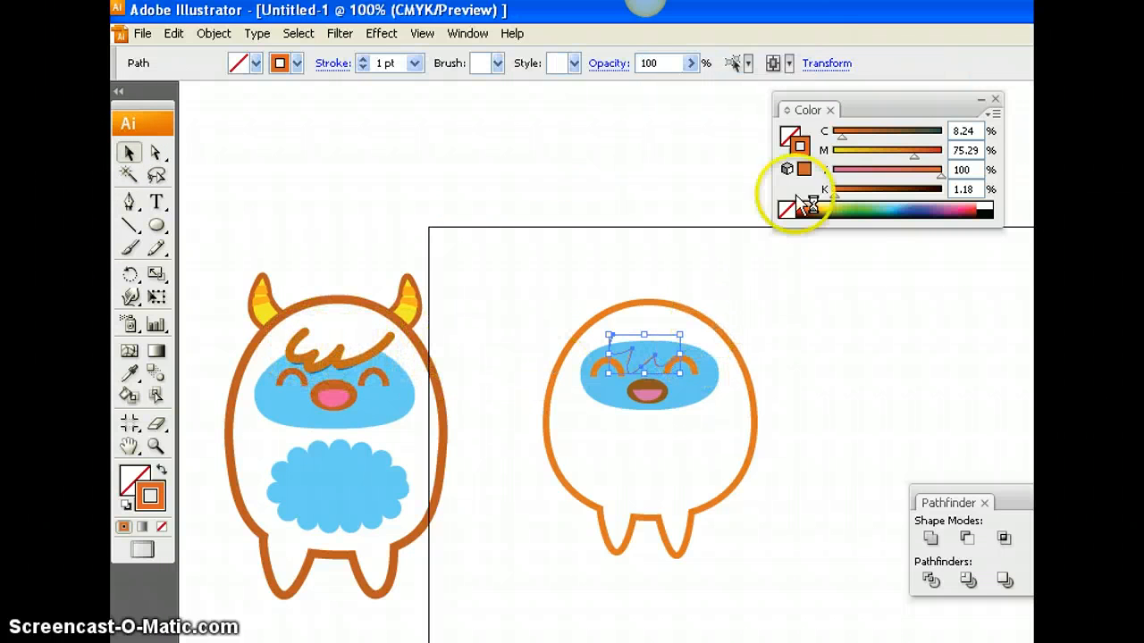
left_click(789, 136)
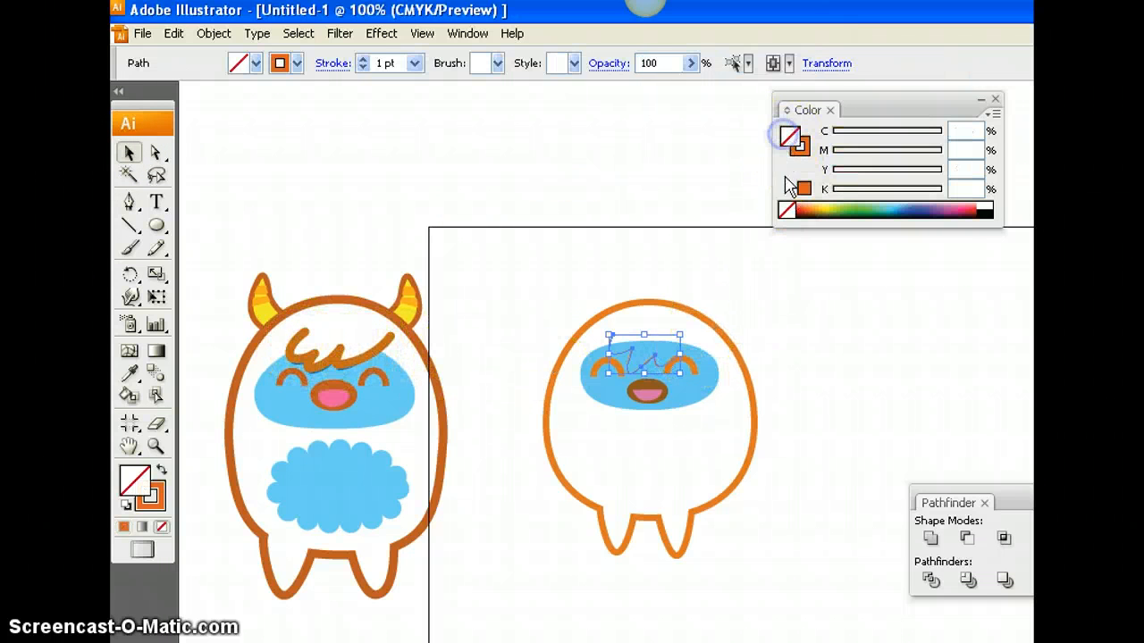
left_click(984, 211)
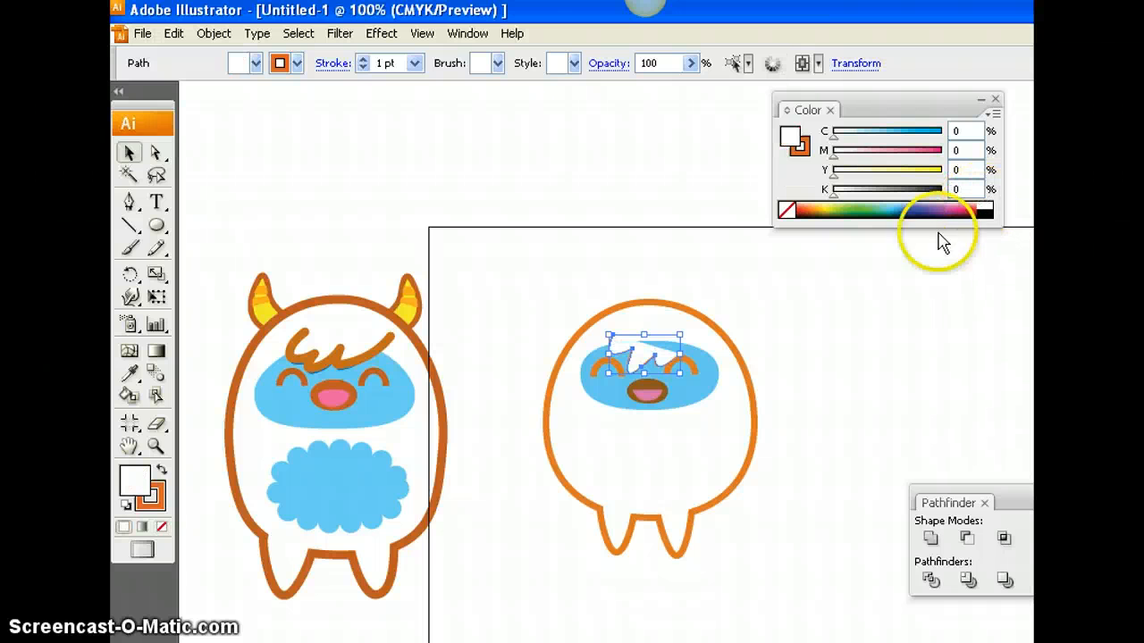
- Stretch the fringe's right end anchor up and outward, and shift the whole fringe slightly up and right
left_click(155, 153)
left_click(685, 344)
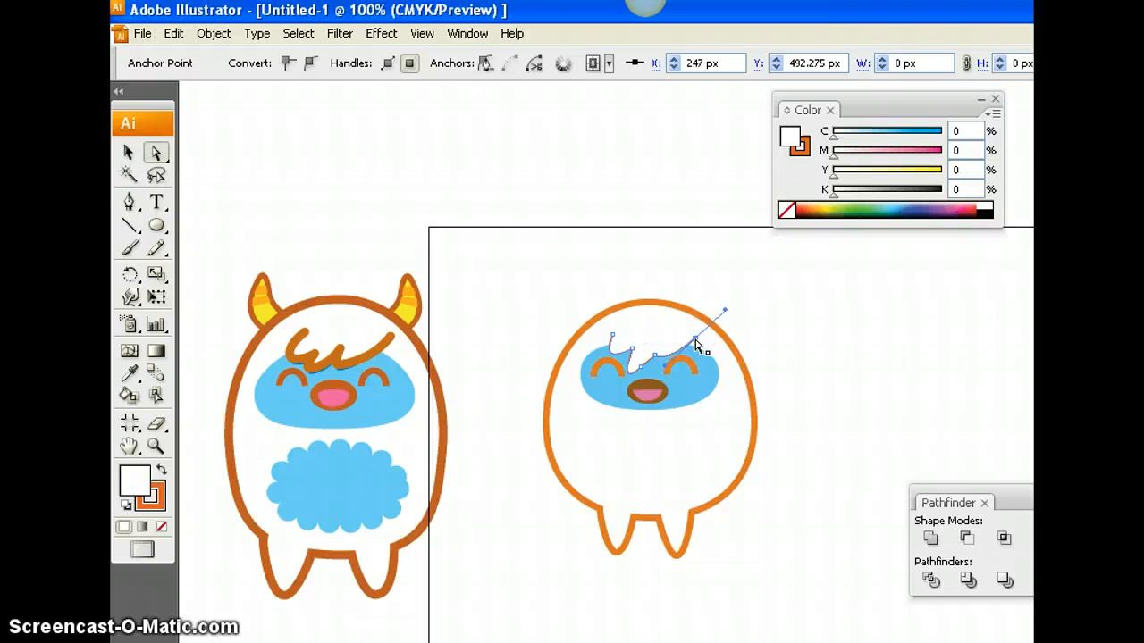
mouse_move(641, 365)
left_mouse_down()
mouse_move(630, 383)
mouse_move(651, 331)
mouse_move(649, 348)
left_mouse_up()
left_click(788, 358)
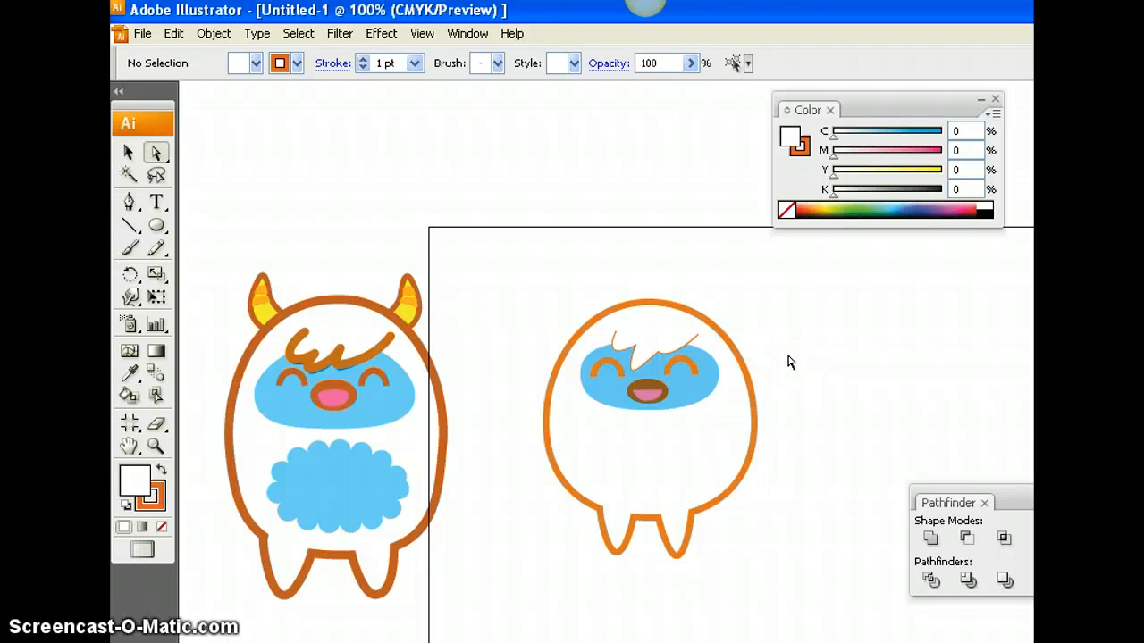
- Set the stroke weight of the fringe to 6 pt
left_click(651, 348)
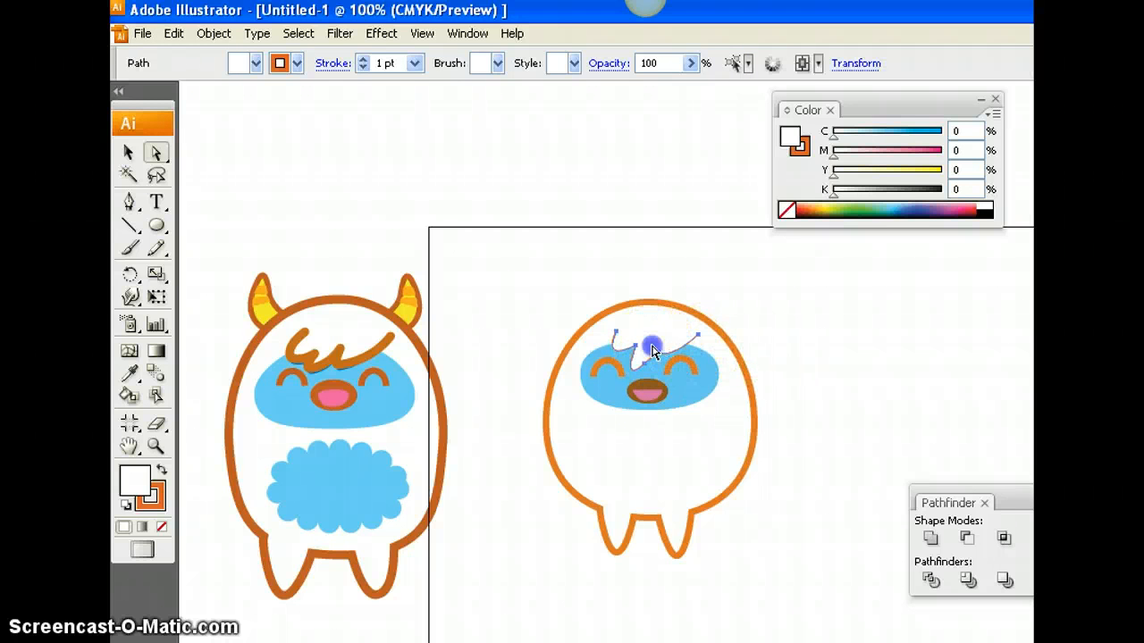
left_click(414, 62)
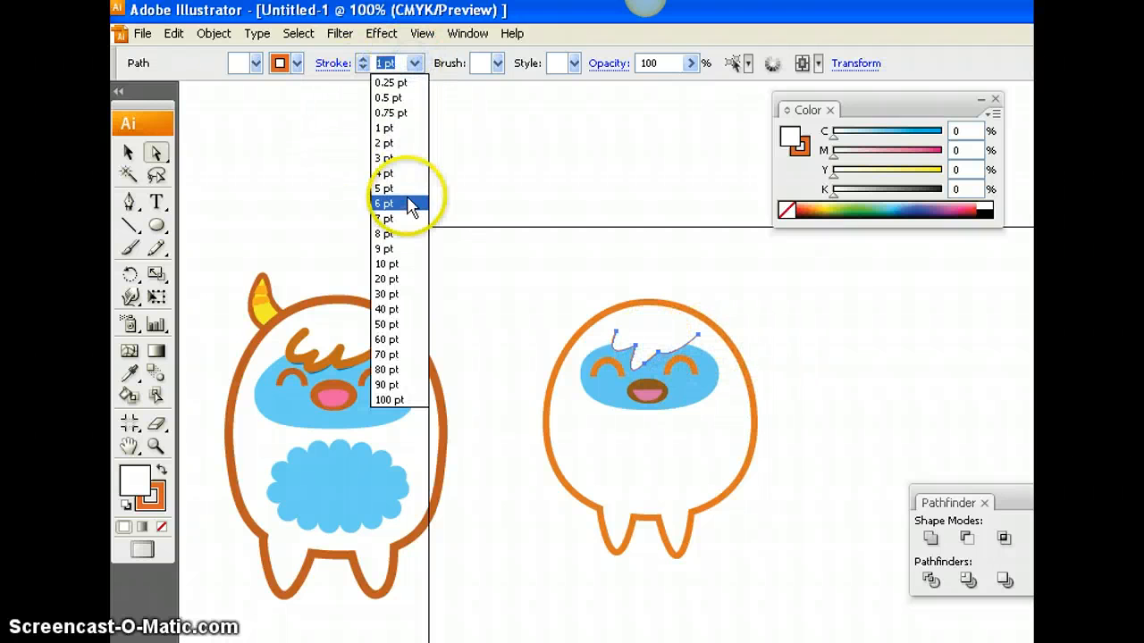
left_click(408, 203)
left_click(812, 340)
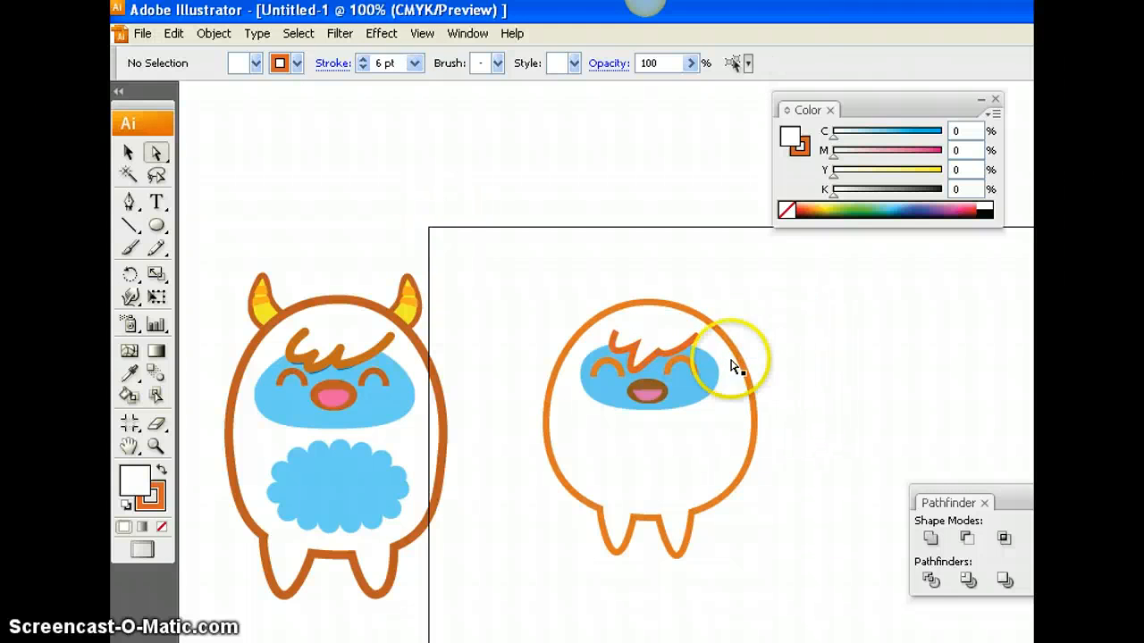
- Try to offset a duplicate of the fringe over the forehead and recolour the fringe's fill black, and undo these changes
left_click(653, 357)
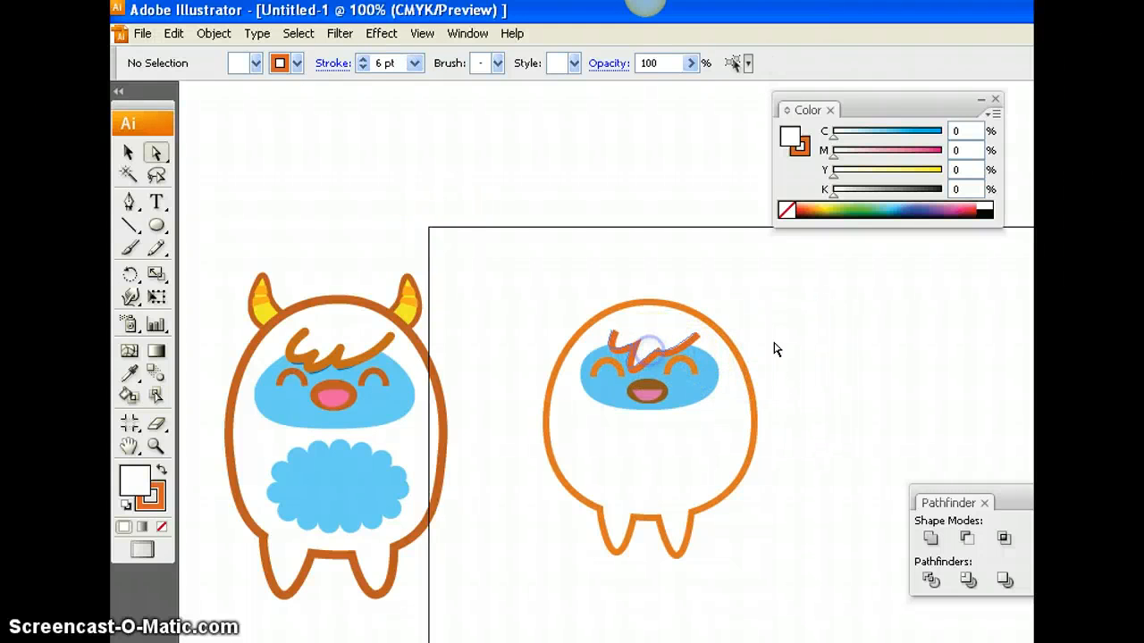
mouse_move(701, 338)
left_mouse_down()
mouse_move(314, 358)
mouse_move(315, 382)
mouse_move(299, 382)
mouse_move(333, 388)
mouse_move(319, 375)
left_mouse_up()
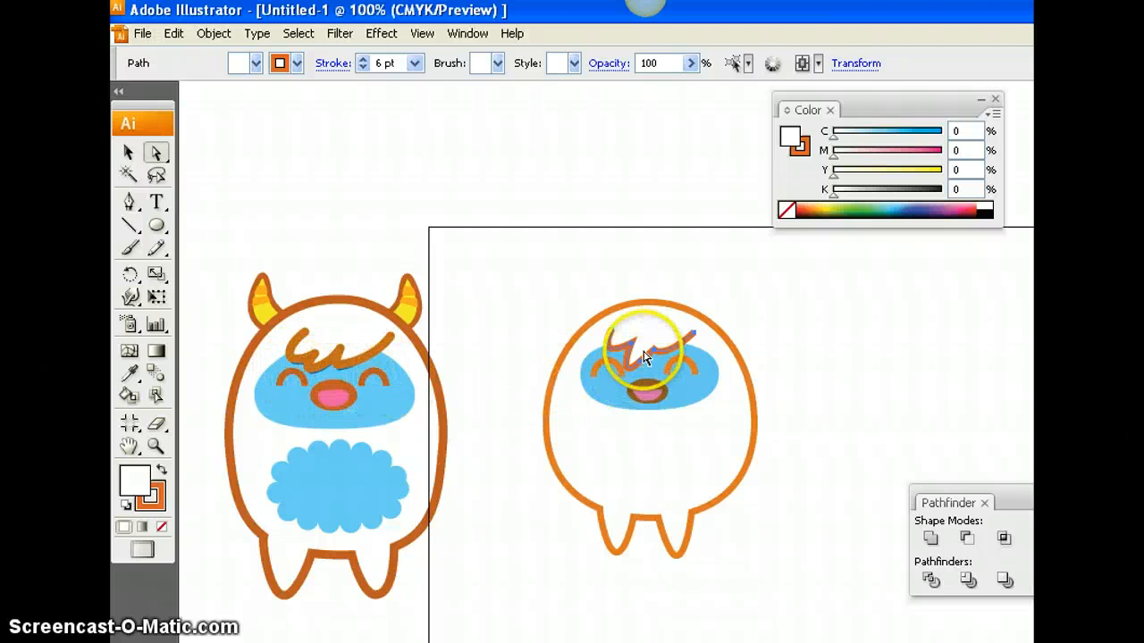
left_click(813, 355)
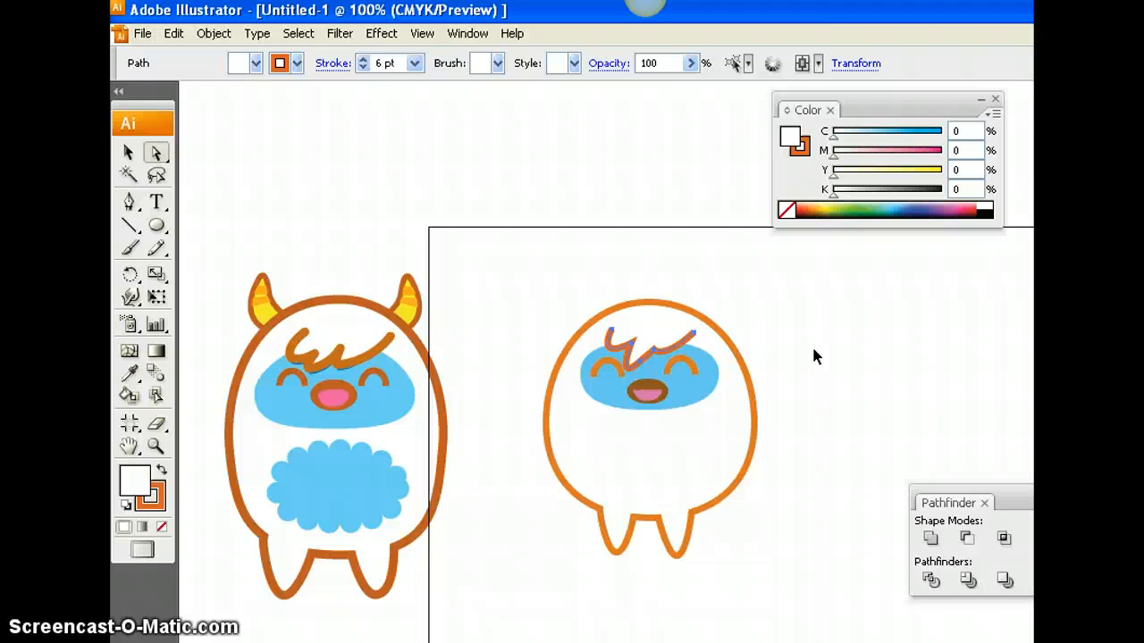
mouse_move(664, 339)
left_mouse_down()
mouse_move(702, 333)
mouse_move(700, 343)
left_mouse_up()
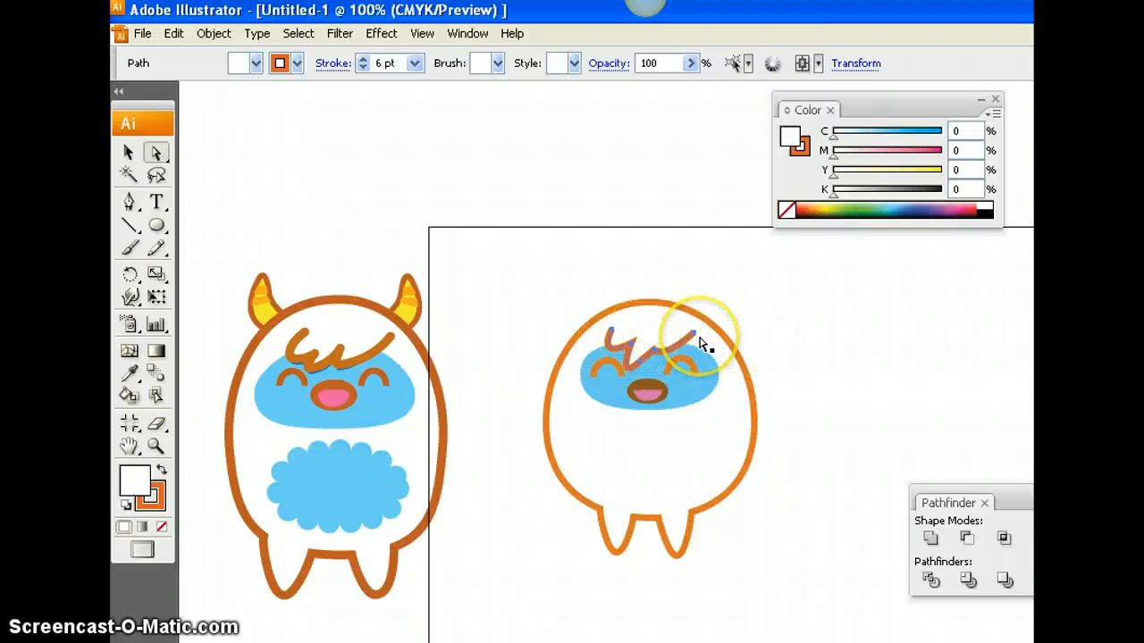
left_click(813, 355)
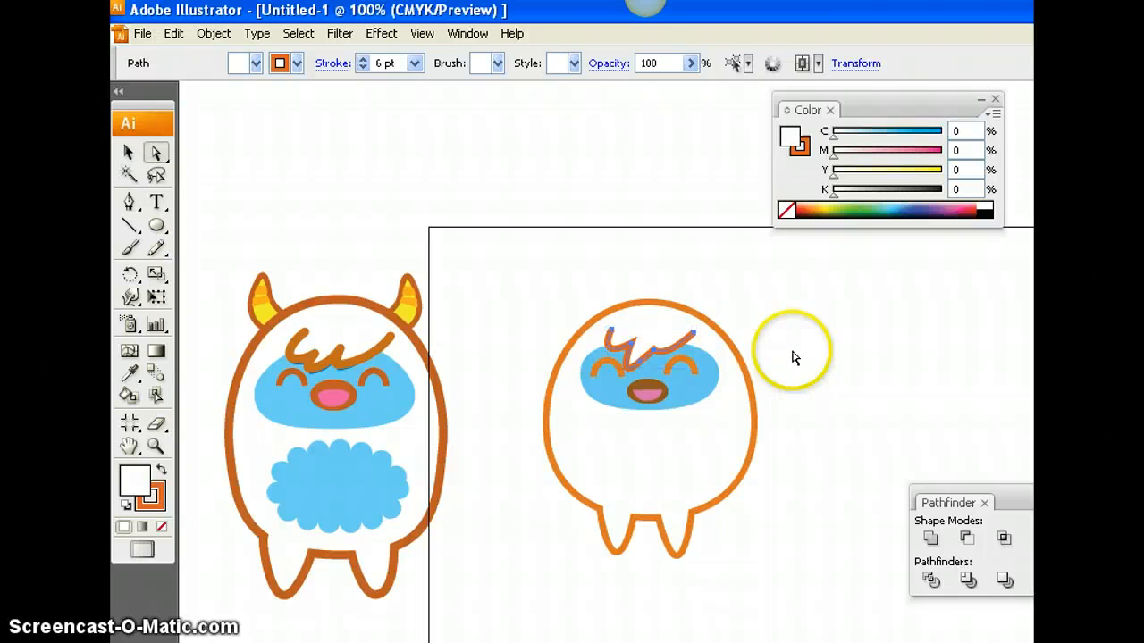
left_click(671, 349)
left_click_drag(683, 356, 706, 342)
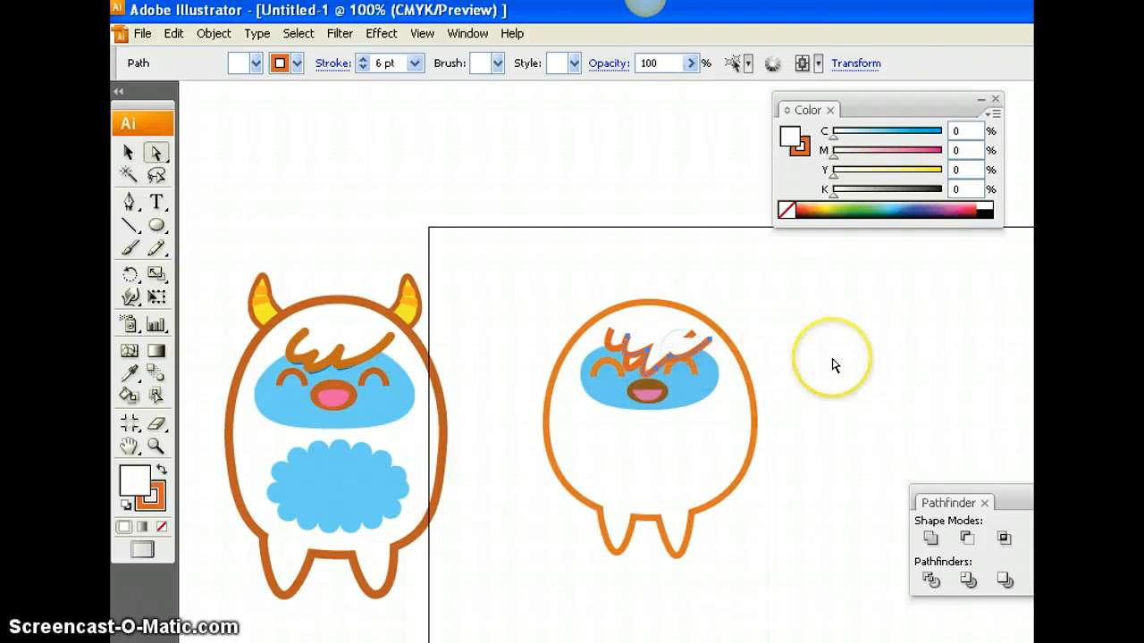
key("ctrl")
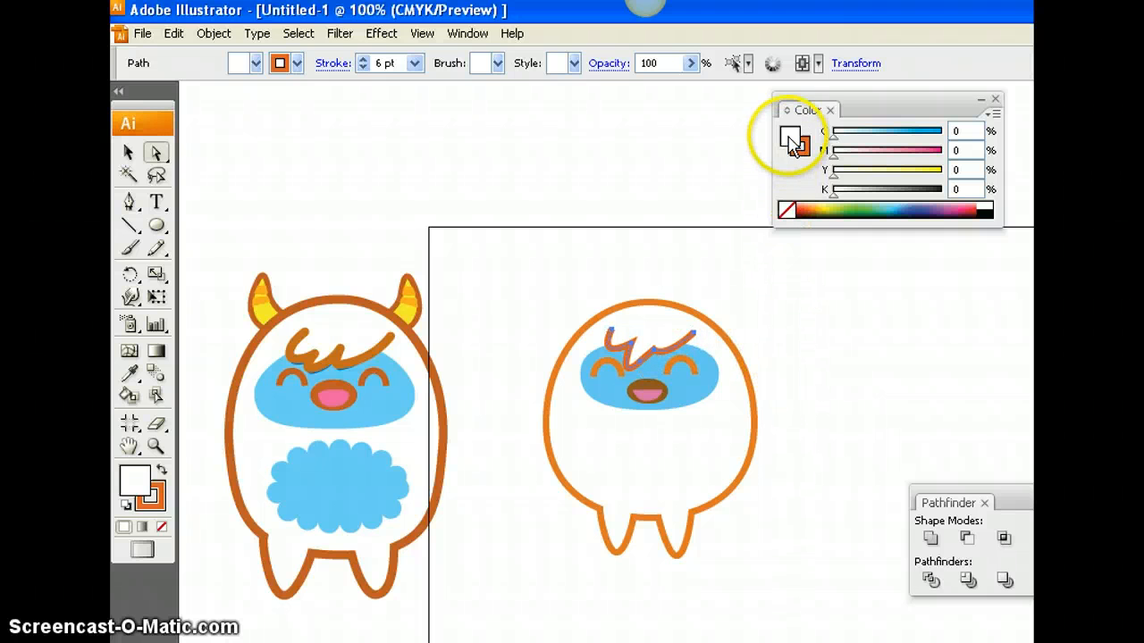
left_click(986, 212)
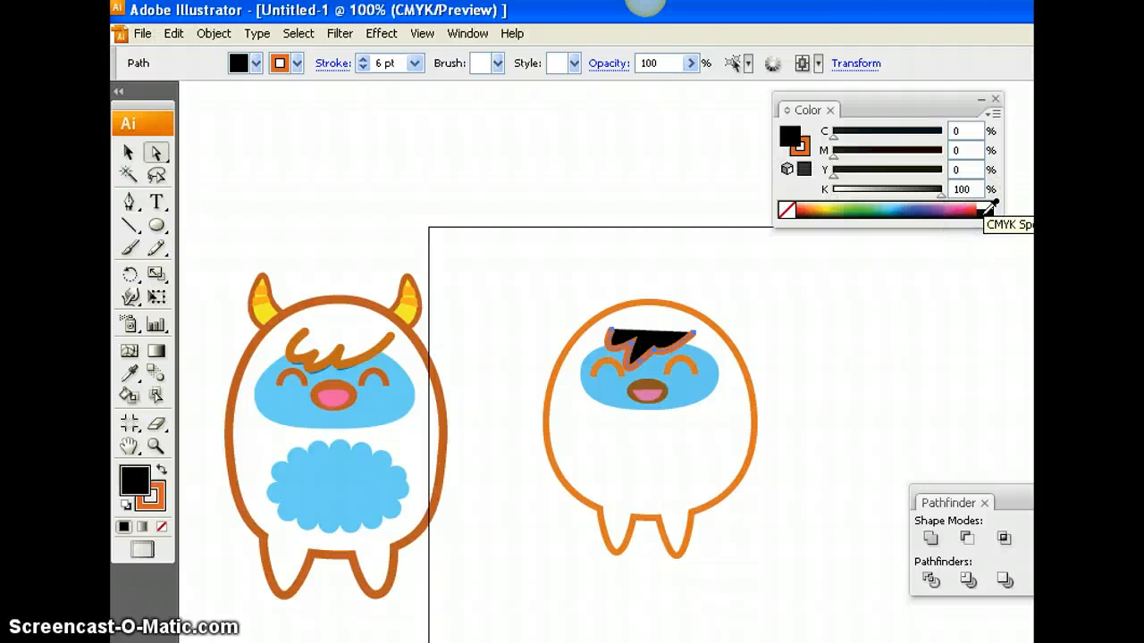
left_click(987, 214)
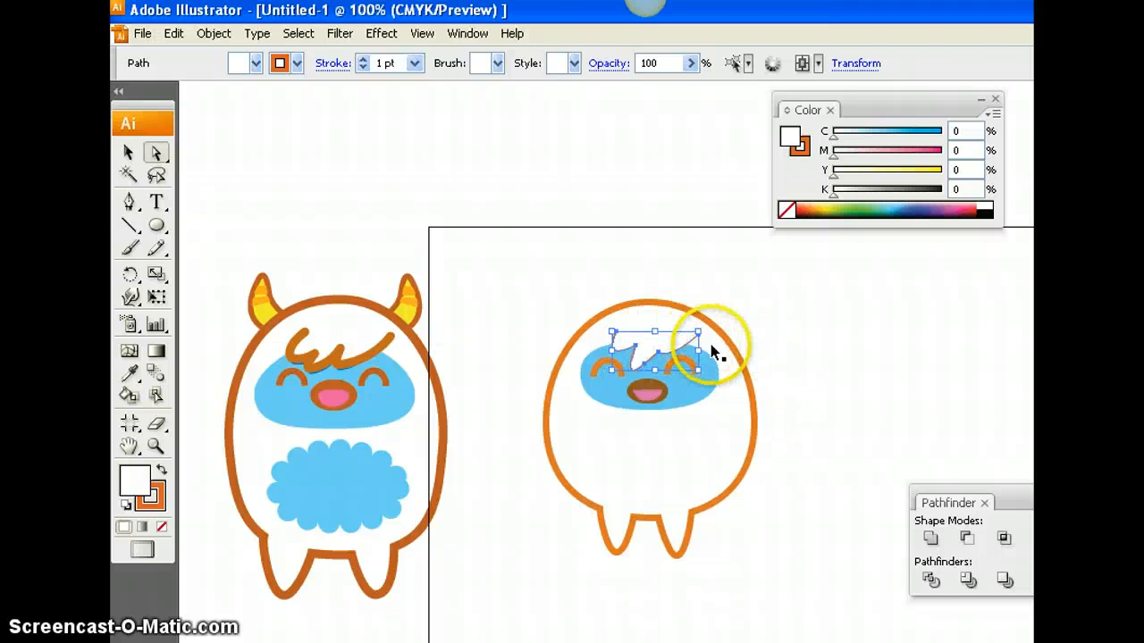
- Thicken the orange fringe outline, trying 8 pt and settling on a 6 pt stroke
left_click(416, 63)
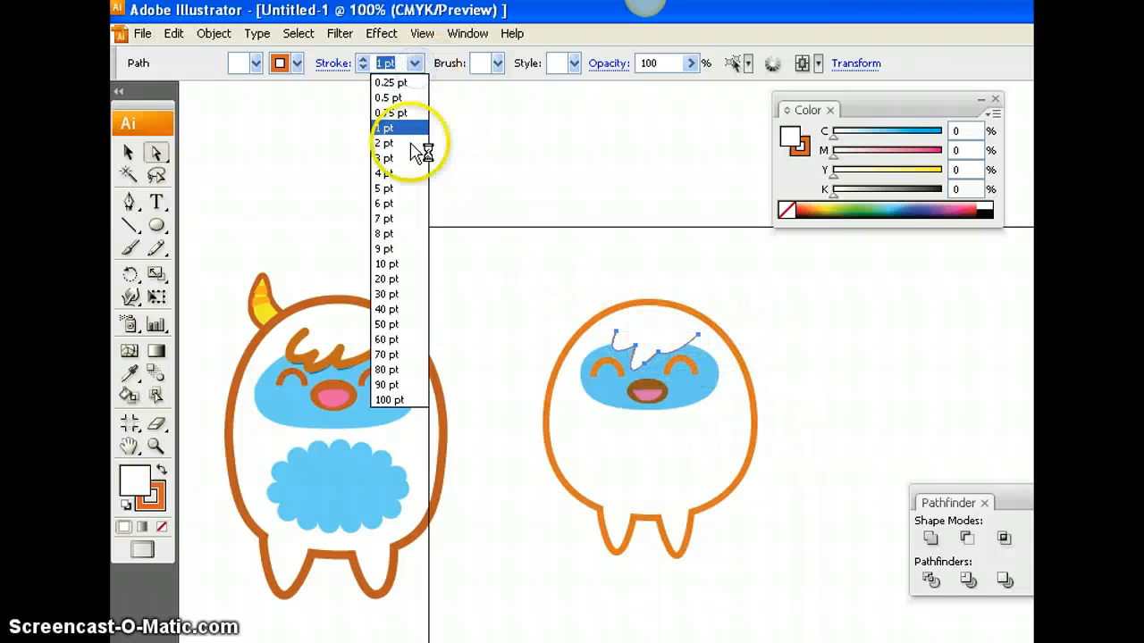
left_click(409, 234)
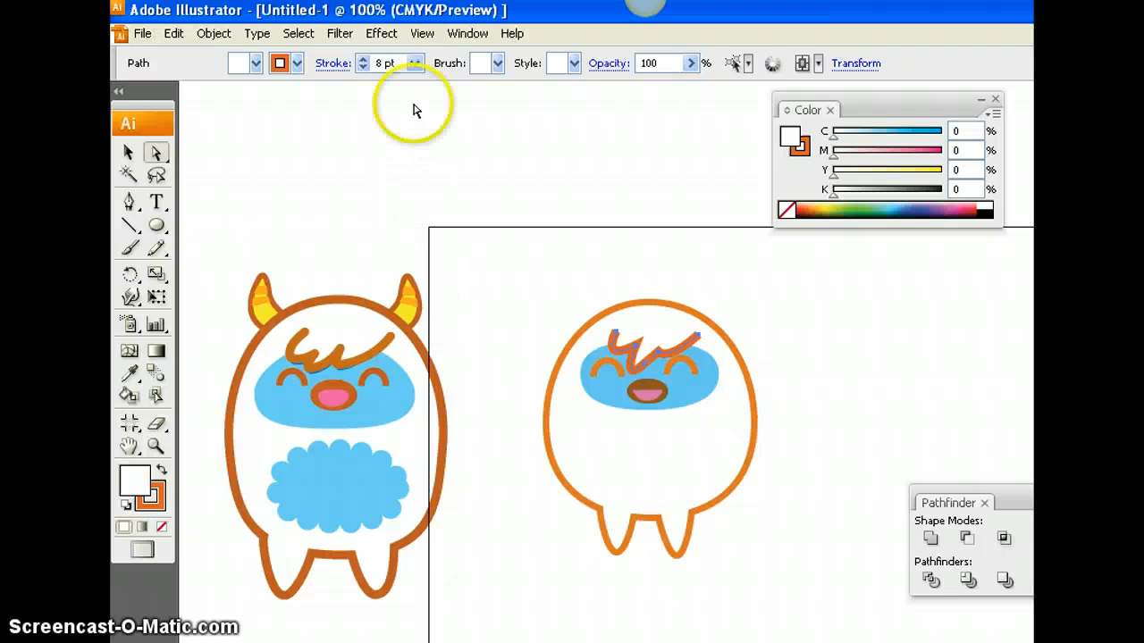
left_click(416, 63)
left_click(404, 203)
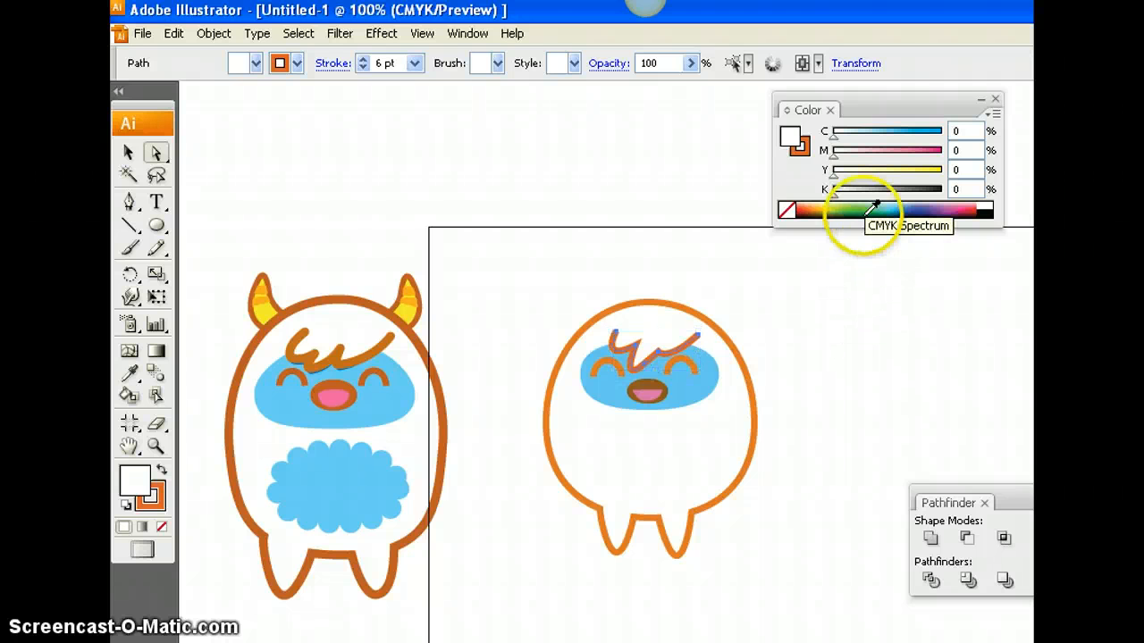
- Give the copy of the fringe behind the original a black fill and no stroke
left_click(987, 211)
left_click(798, 148)
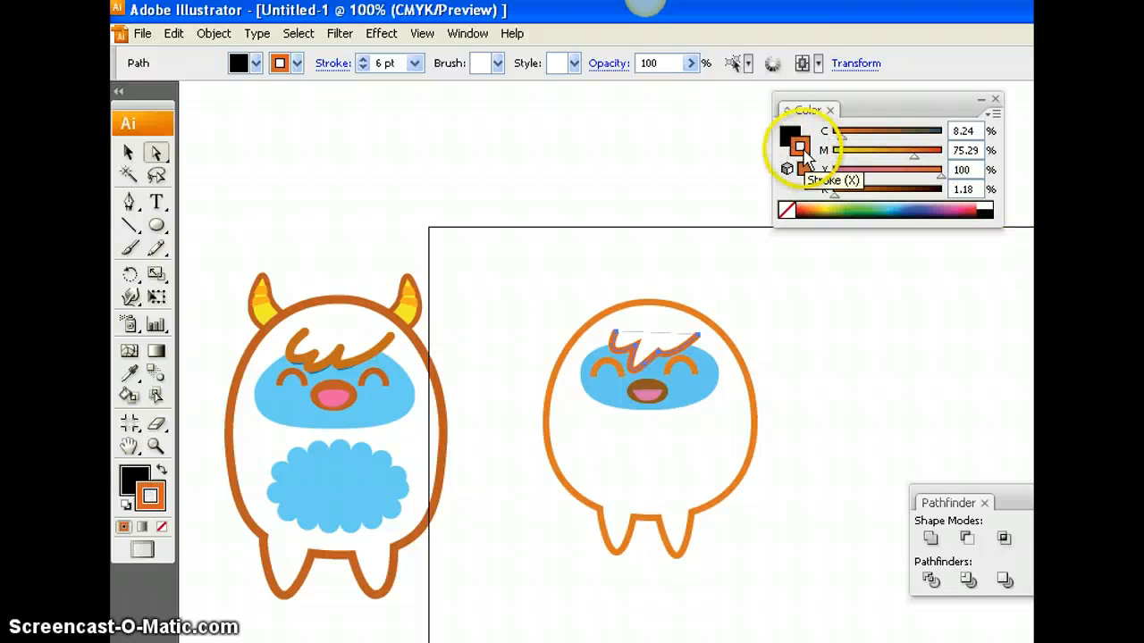
left_click(785, 211)
- Move the white, orange-outlined fringe slightly up so the black copy shows as a thin shadow beneath it
left_click(127, 153)
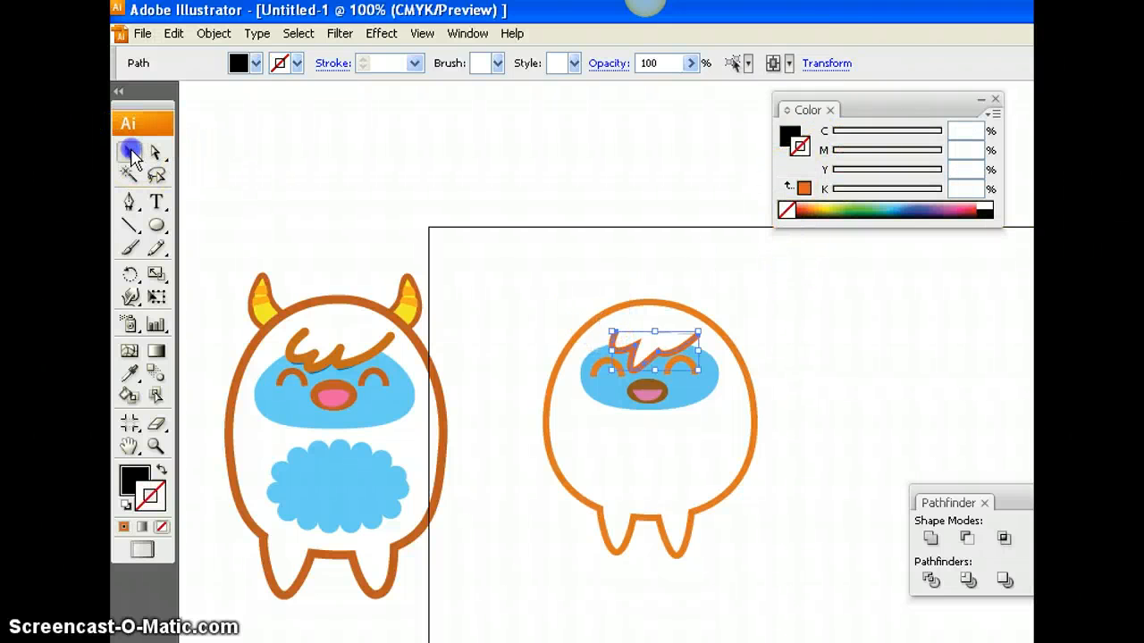
left_click(653, 351)
left_click(654, 353)
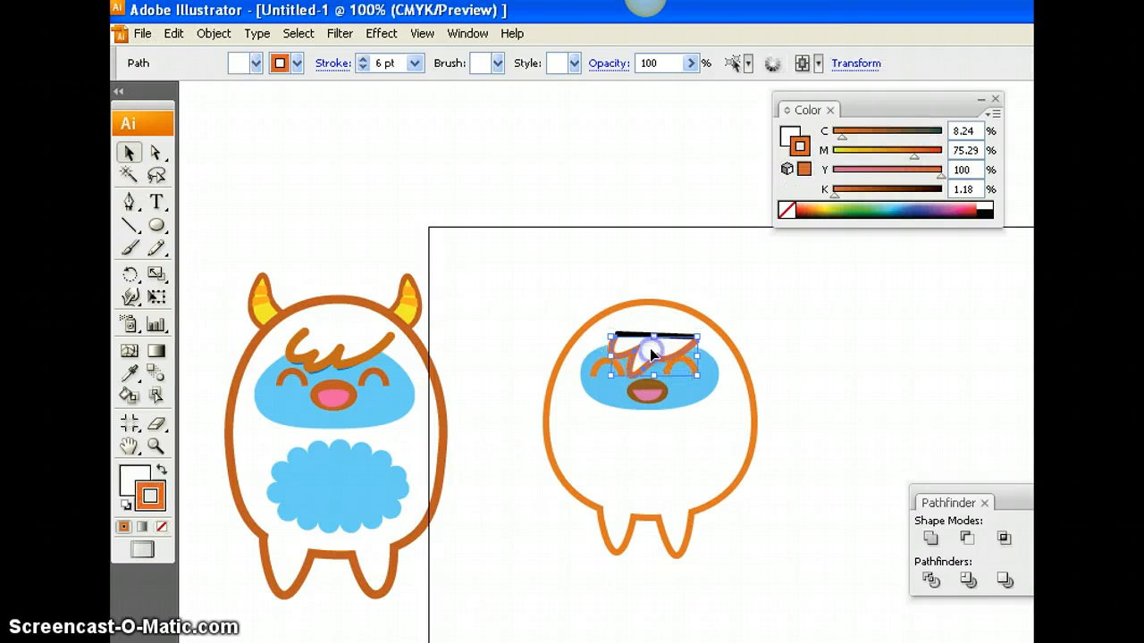
left_click_drag(653, 343, 653, 345)
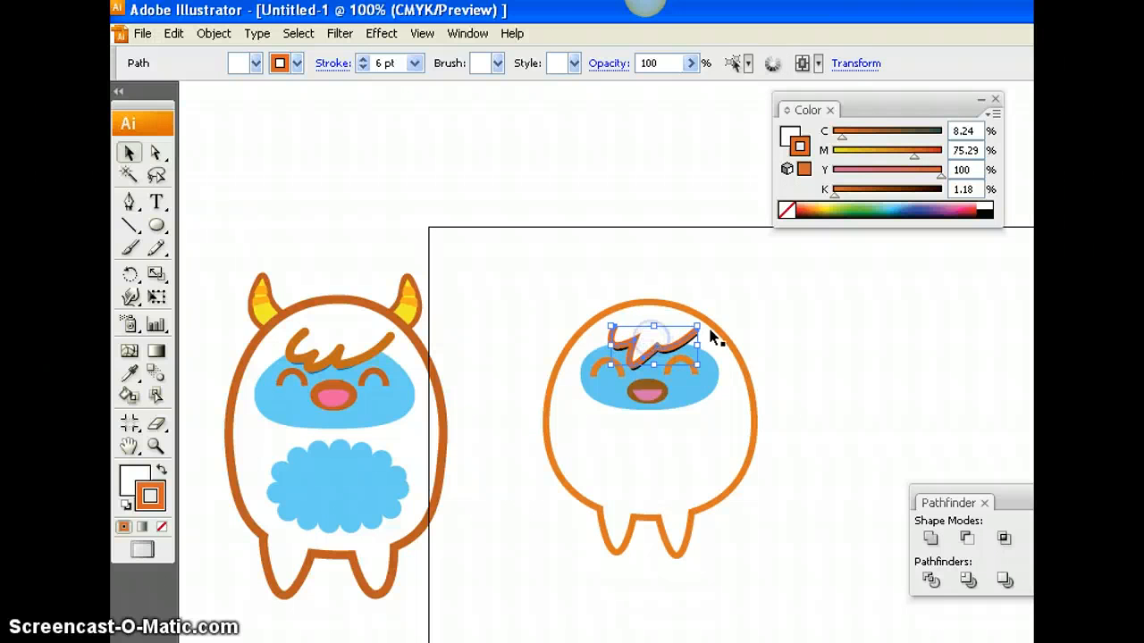
left_click(767, 333)
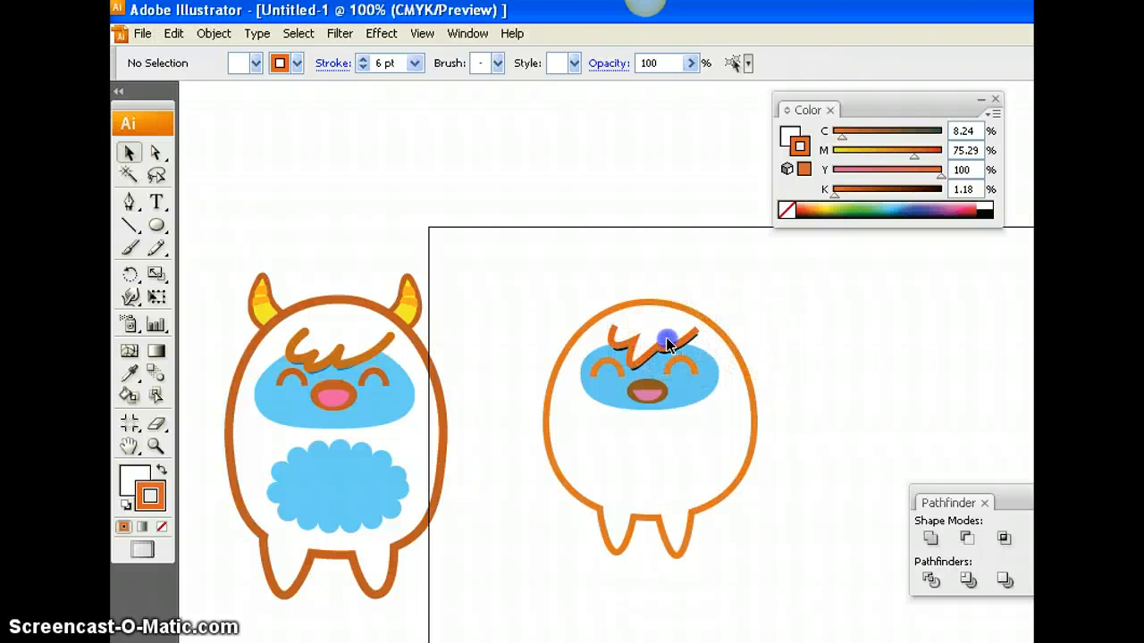
left_click(665, 337)
left_click(773, 340)
- Raise the black shadow's right end anchor so it tucks under the tip of the orange fringe outline
key("ctrl+plus")
key("ctrl+plus")
key("ctrl+plus")
key("ctrl+plus")
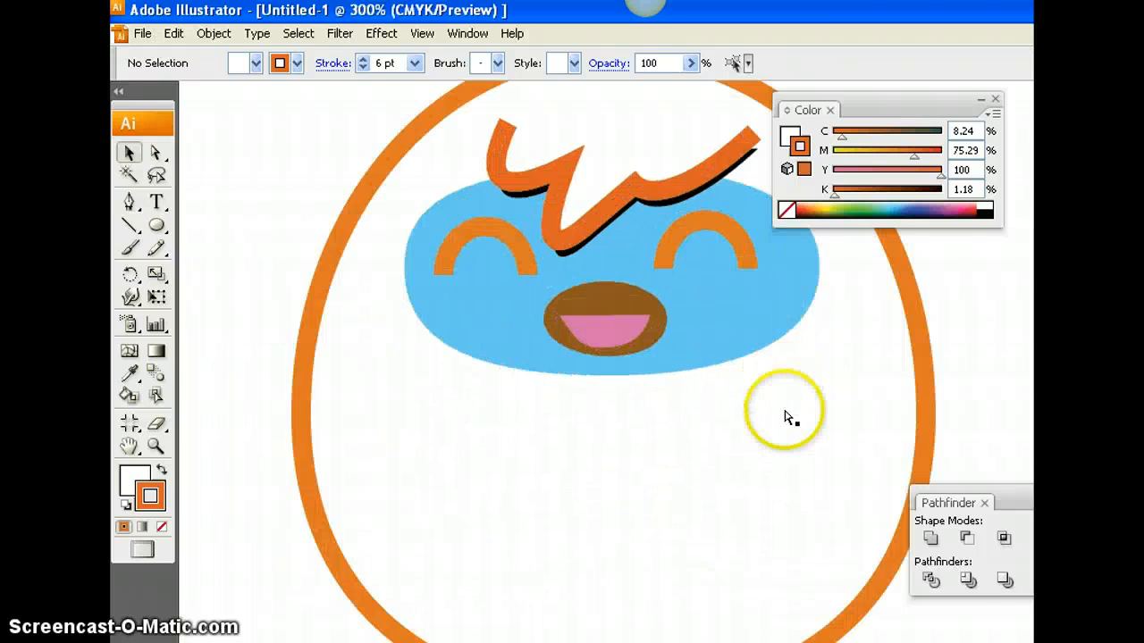
scroll(786, 416, "up", 4)
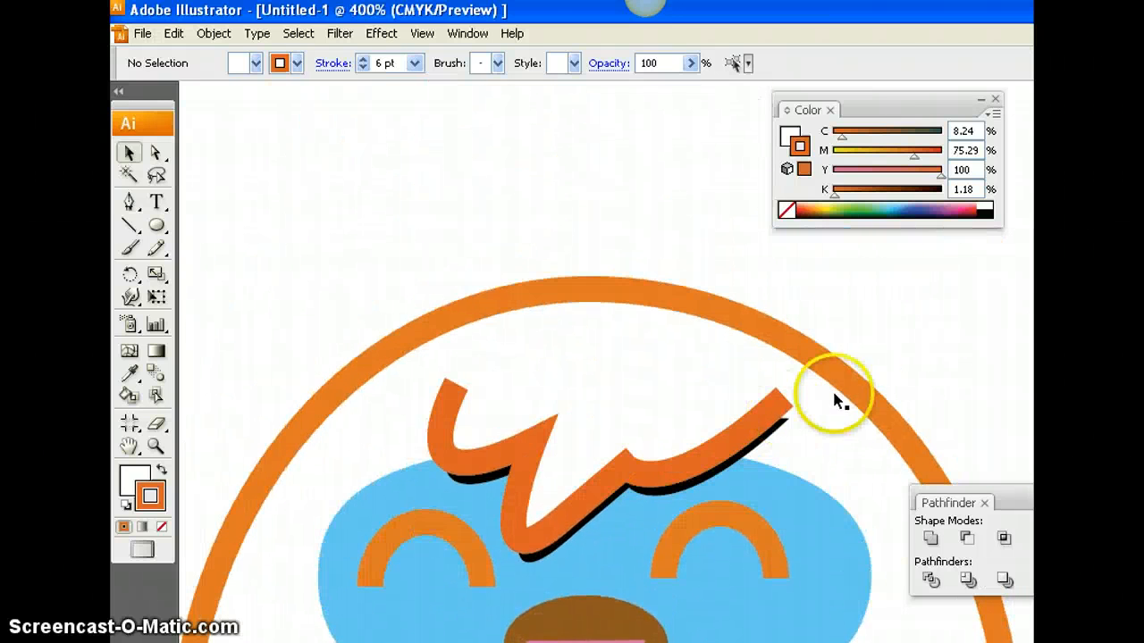
left_click(155, 152)
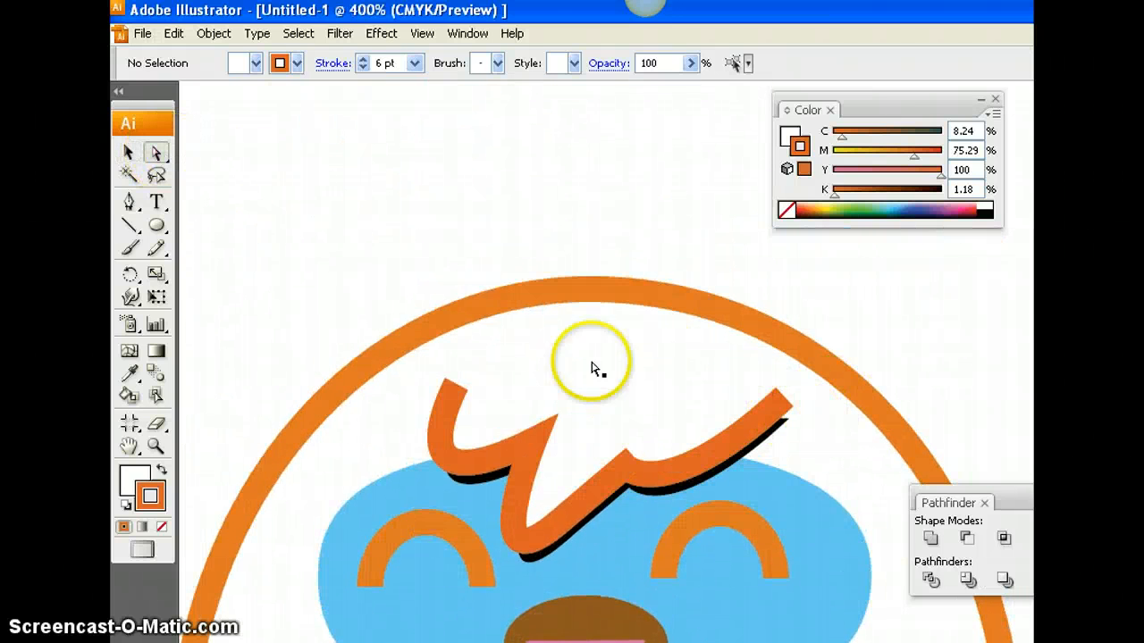
left_click(788, 421)
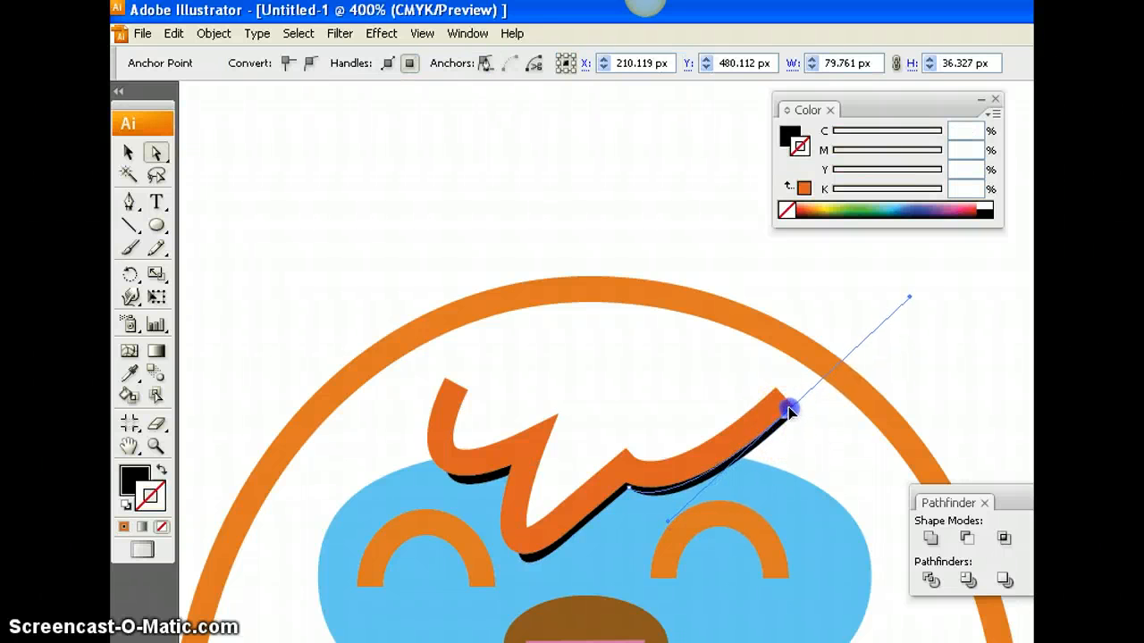
left_click(898, 402)
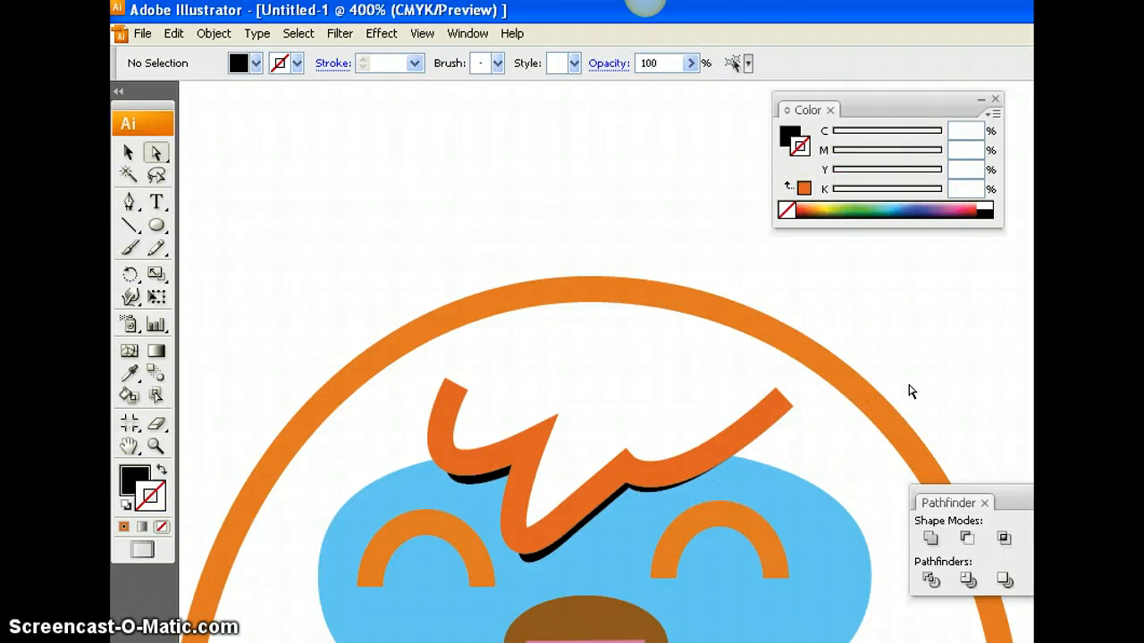
- Draw a wide ellipse on the yeti's belly, centred below the blue face, using the finished reference yeti as a guide
scroll(910, 391, "down", 3)
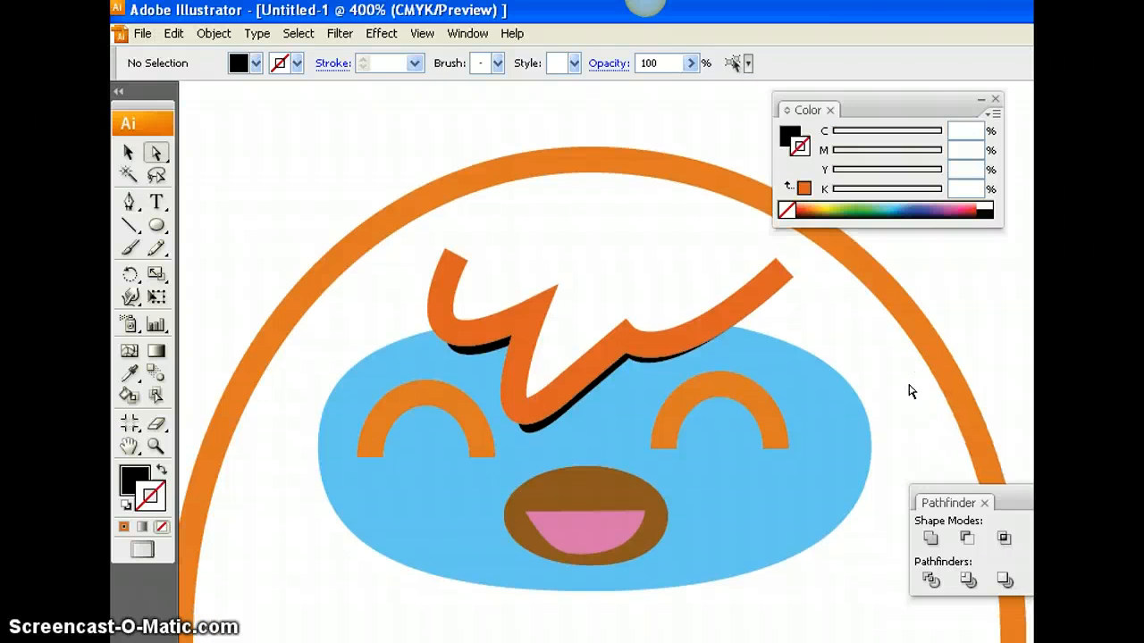
key("ctrl+minus")
key("ctrl+minus")
key("ctrl+minus")
key("ctrl+minus")
scroll(909, 392, "down", 1)
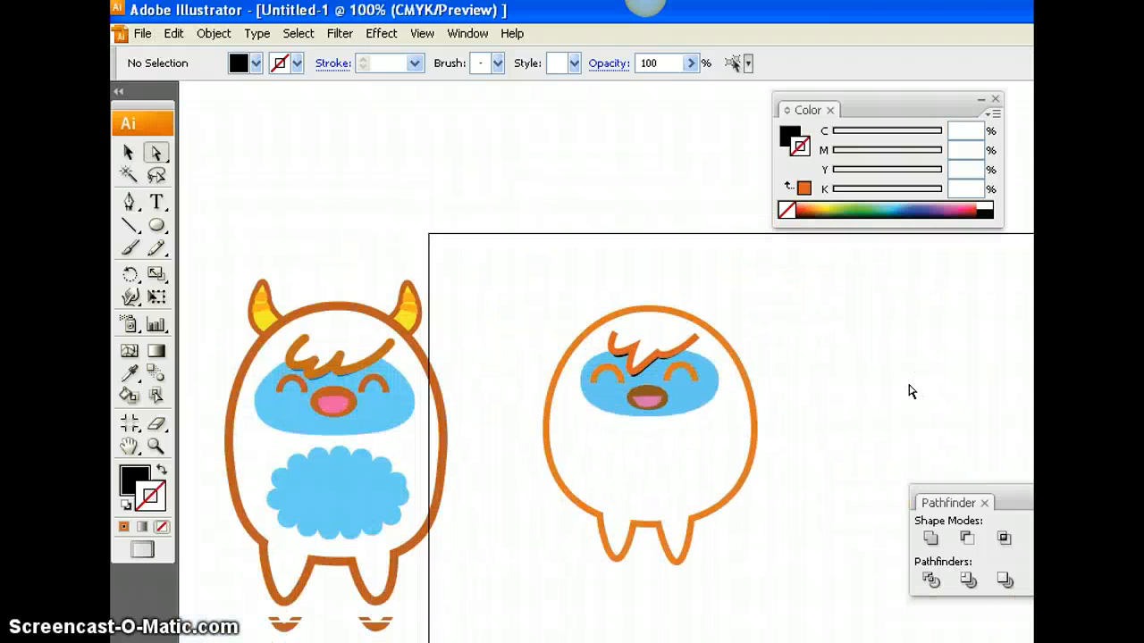
scroll(910, 391, "down", 1)
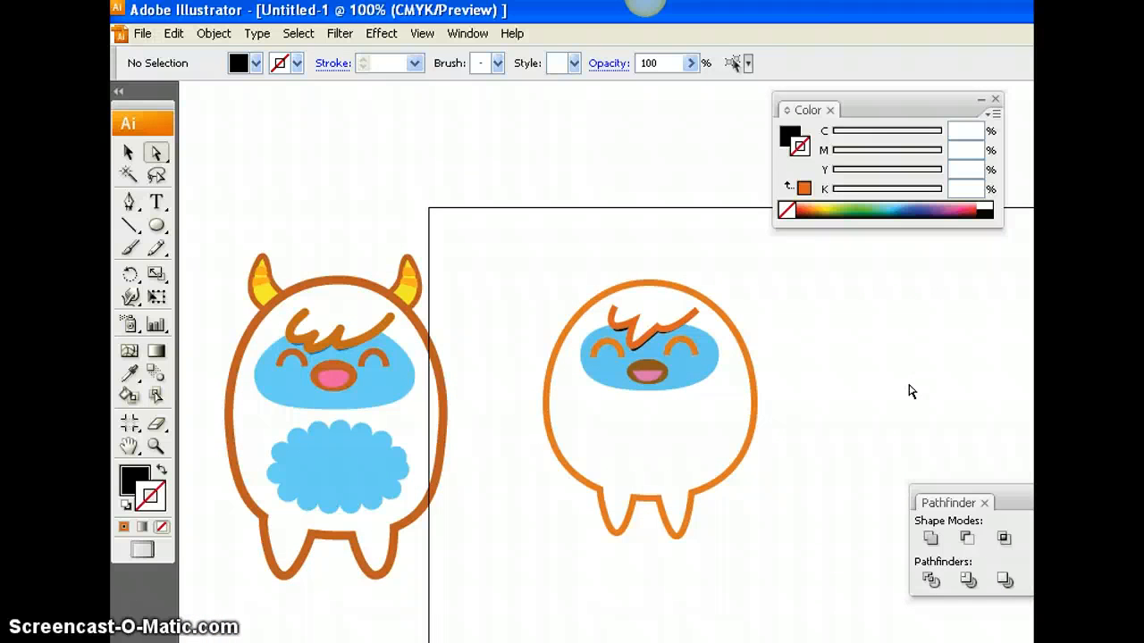
scroll(909, 391, "down", 1)
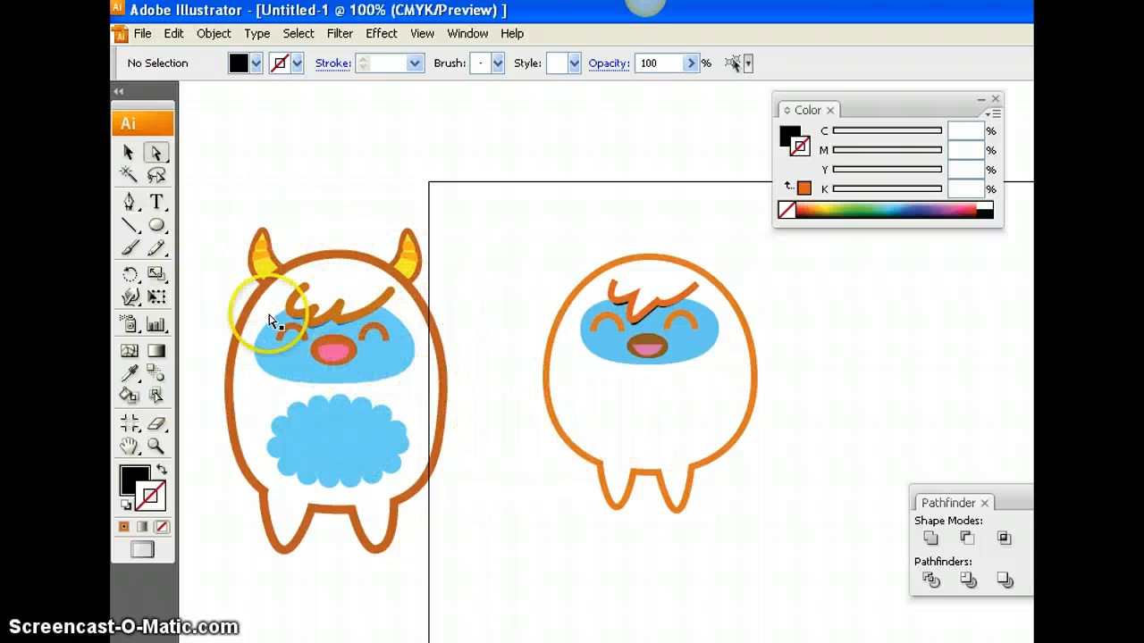
left_click(158, 226)
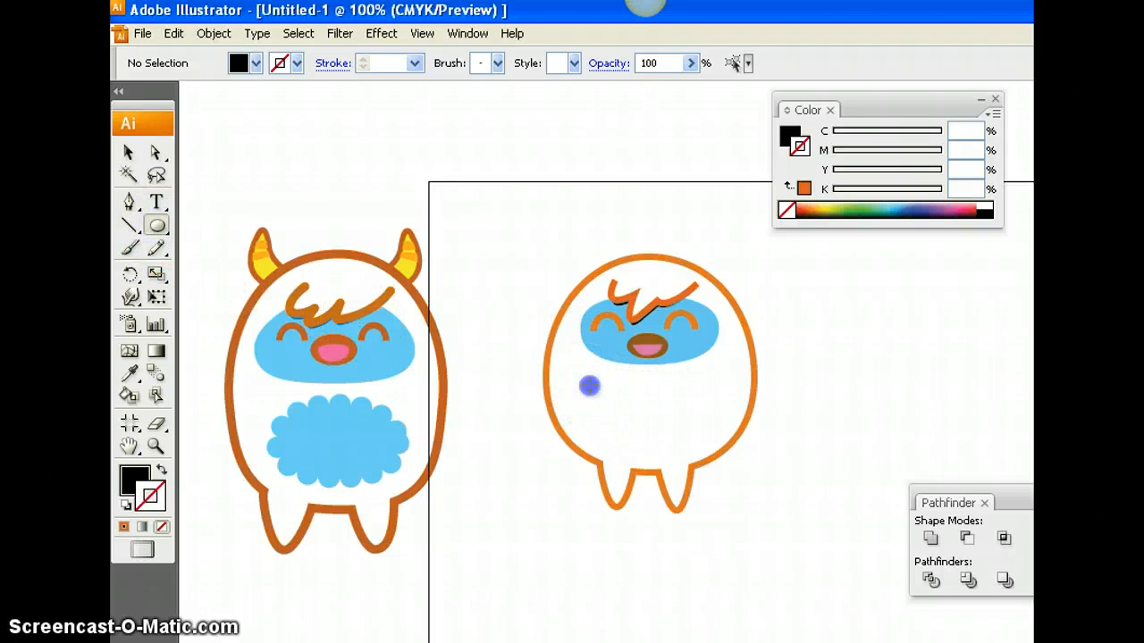
mouse_move(691, 418)
left_mouse_down()
mouse_move(717, 439)
mouse_move(709, 447)
left_mouse_up()
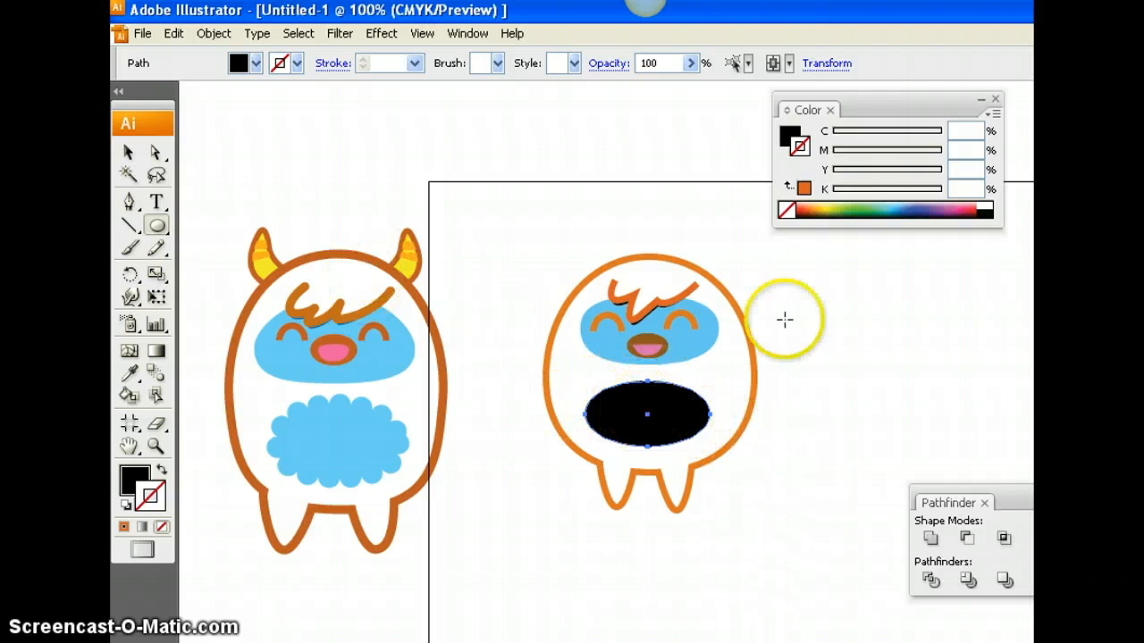
- Give the belly ellipse a blue stroke and a light blue fill of C 48, M 0, Y 0, K 0
left_click(892, 210)
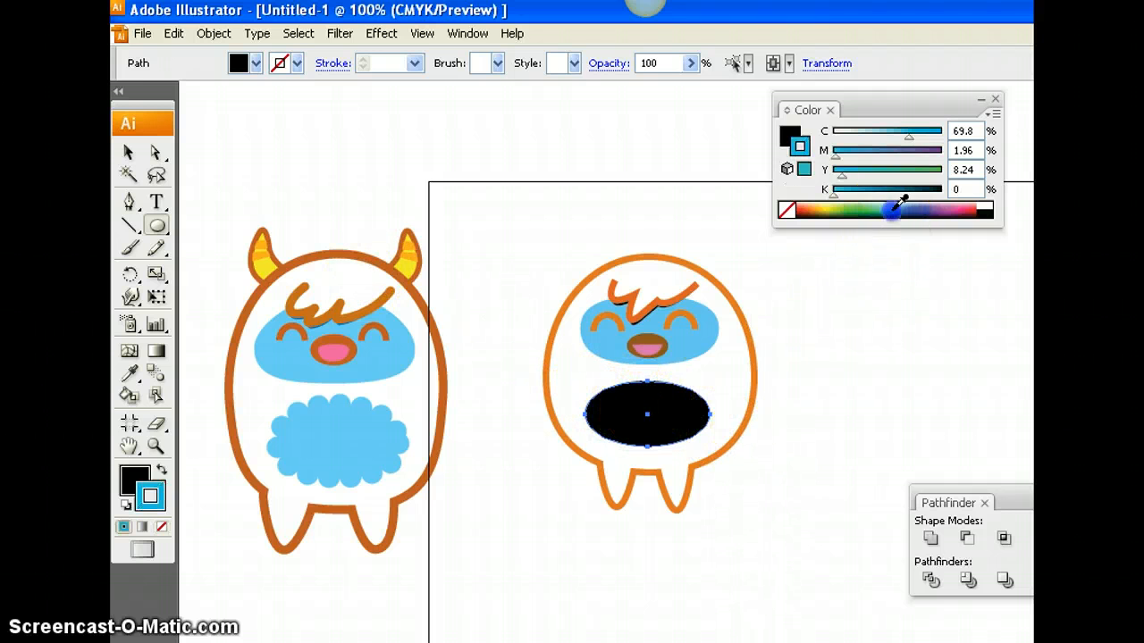
left_click(790, 136)
left_click(902, 201)
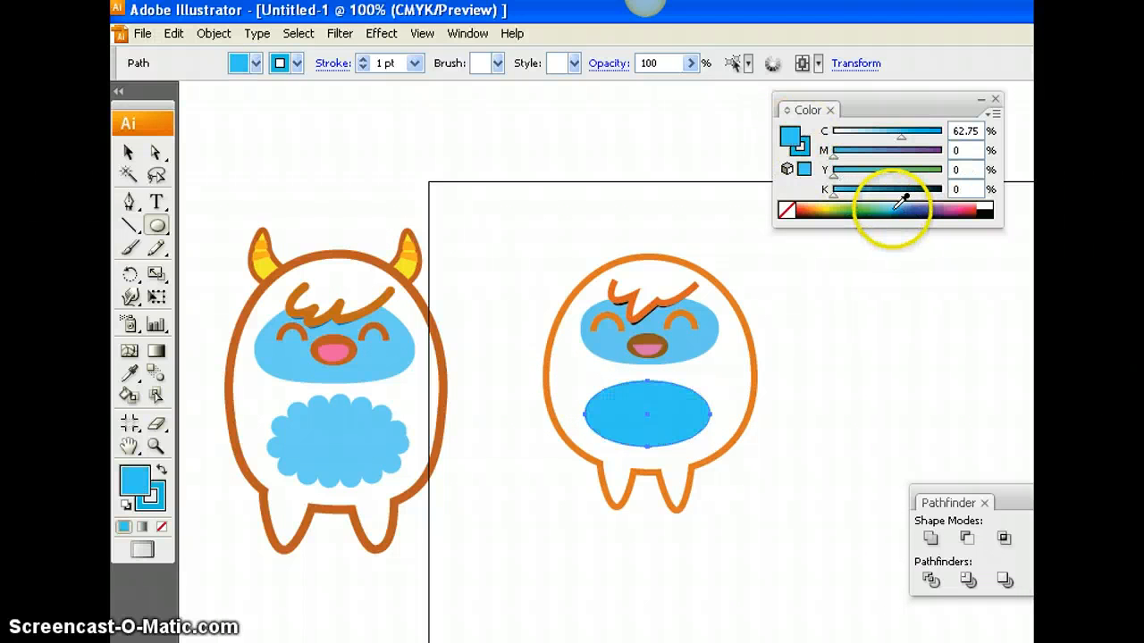
left_click_drag(900, 137, 888, 137)
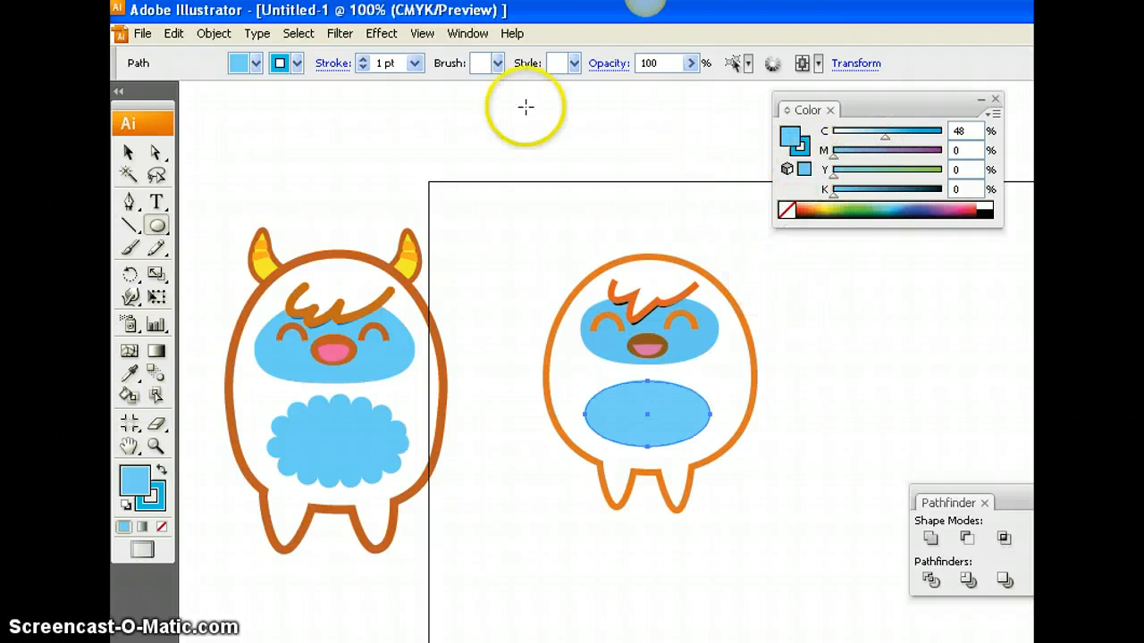
- Bring up the full stroke settings beside the drawing and set the belly ellipse's stroke weight to 6 pt
left_click(467, 34)
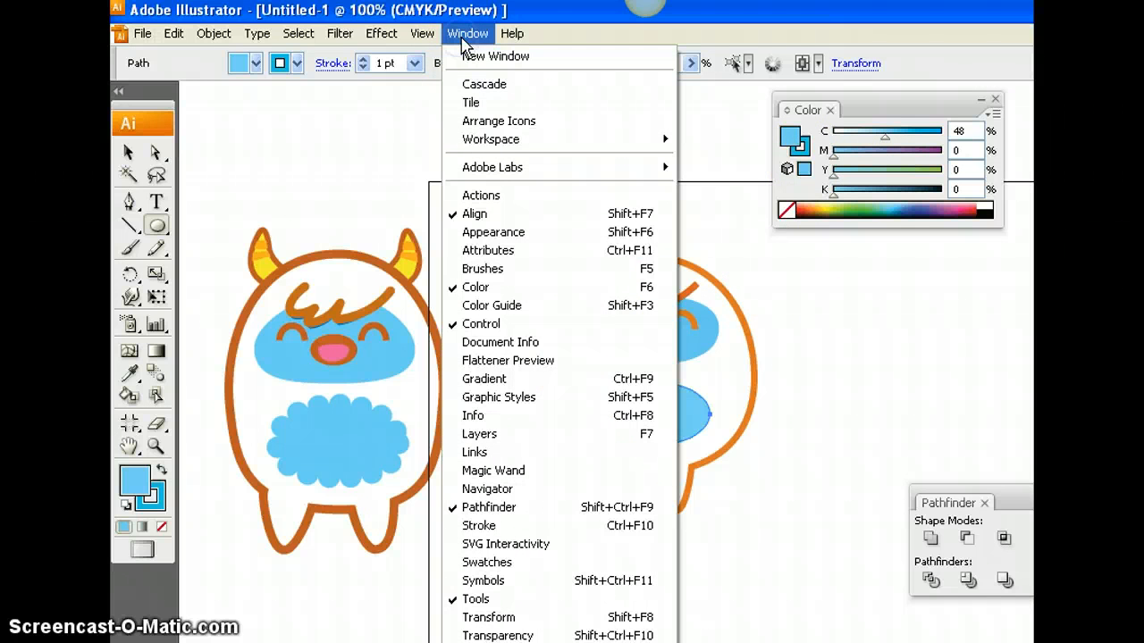
left_click(471, 526)
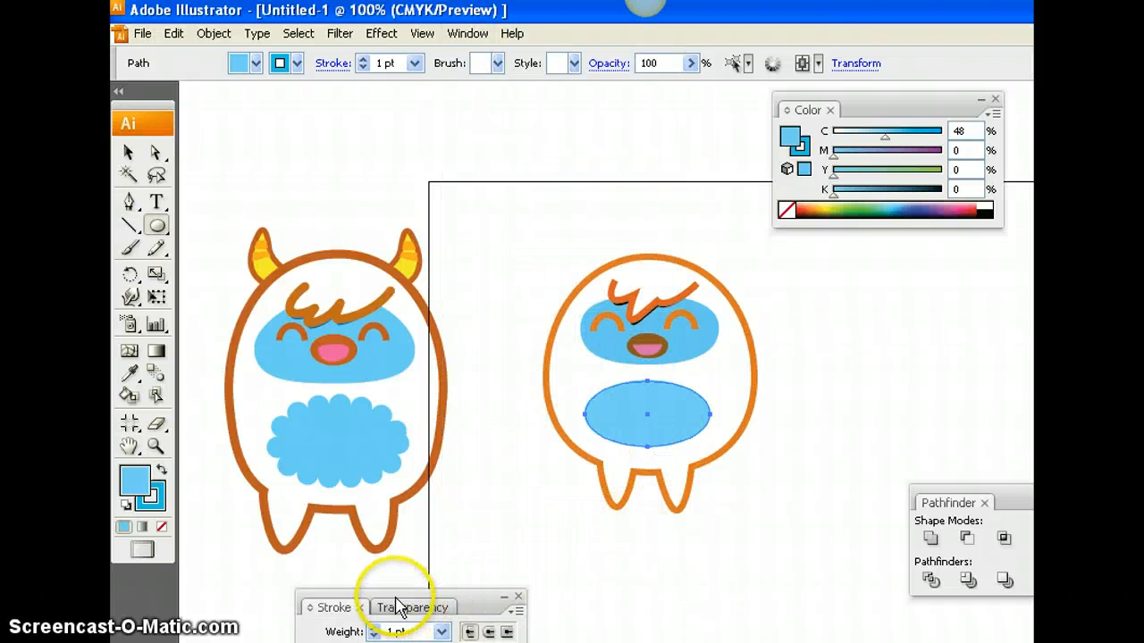
mouse_move(413, 593)
left_mouse_down()
mouse_move(830, 408)
mouse_move(867, 307)
left_mouse_up()
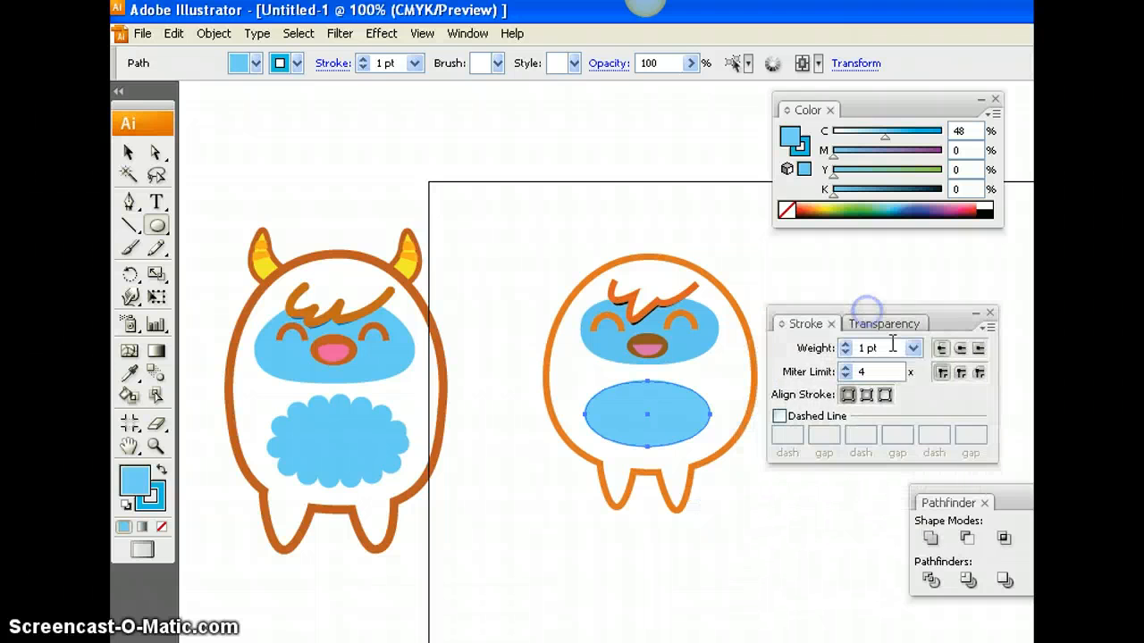
left_click(904, 348)
left_click(912, 348)
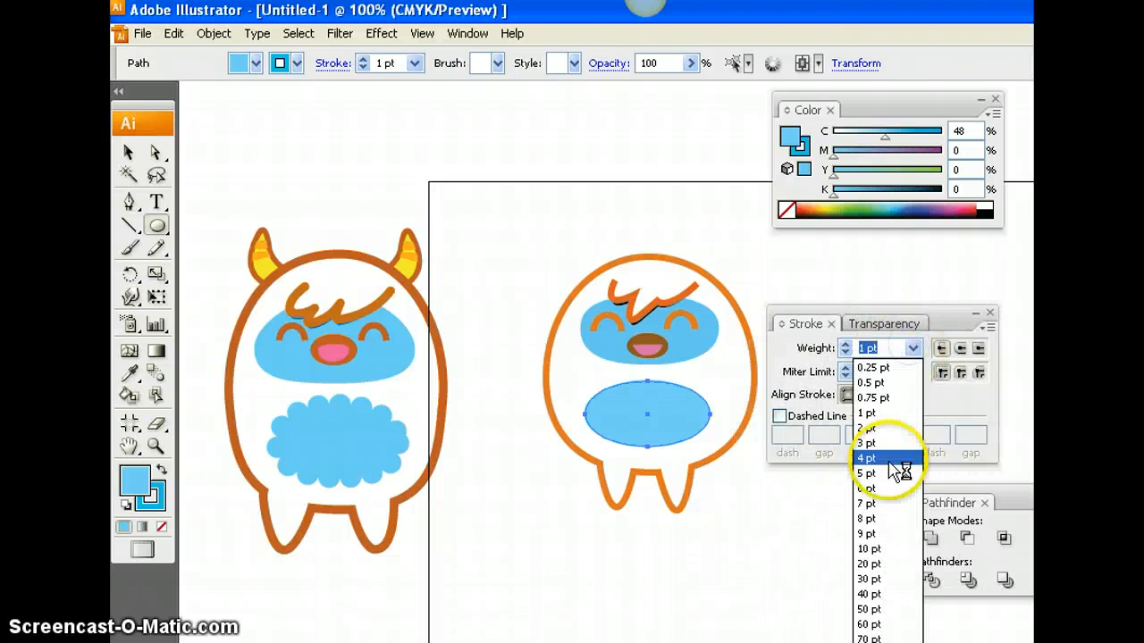
left_click(893, 490)
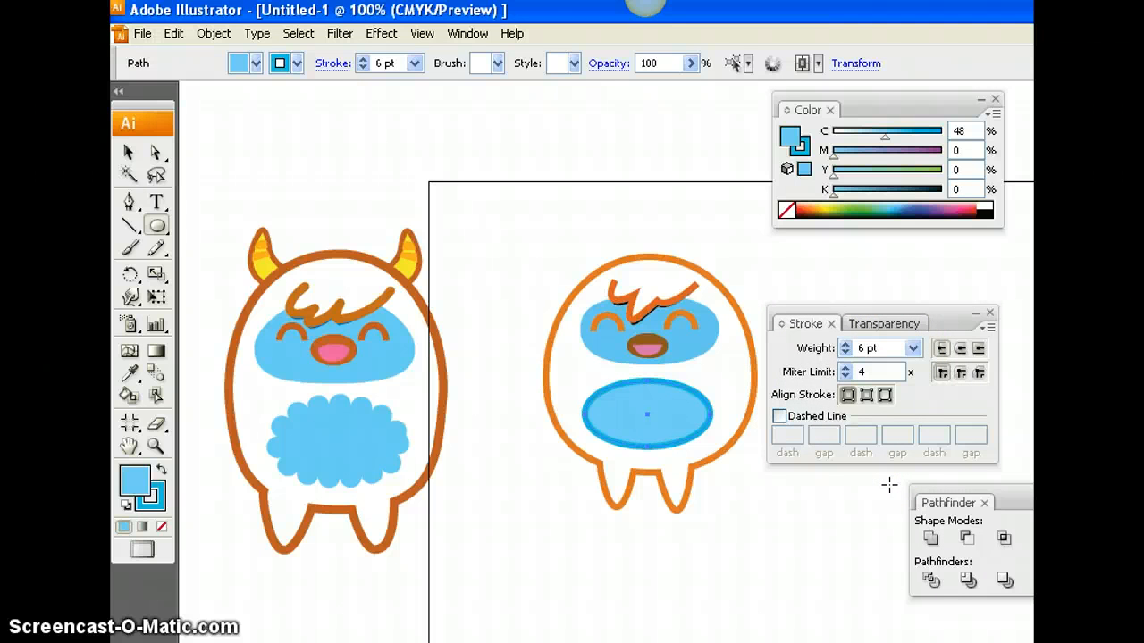
- Make the belly ellipse's stroke a dashed line with a 0 pt dash and round caps
left_click(779, 417)
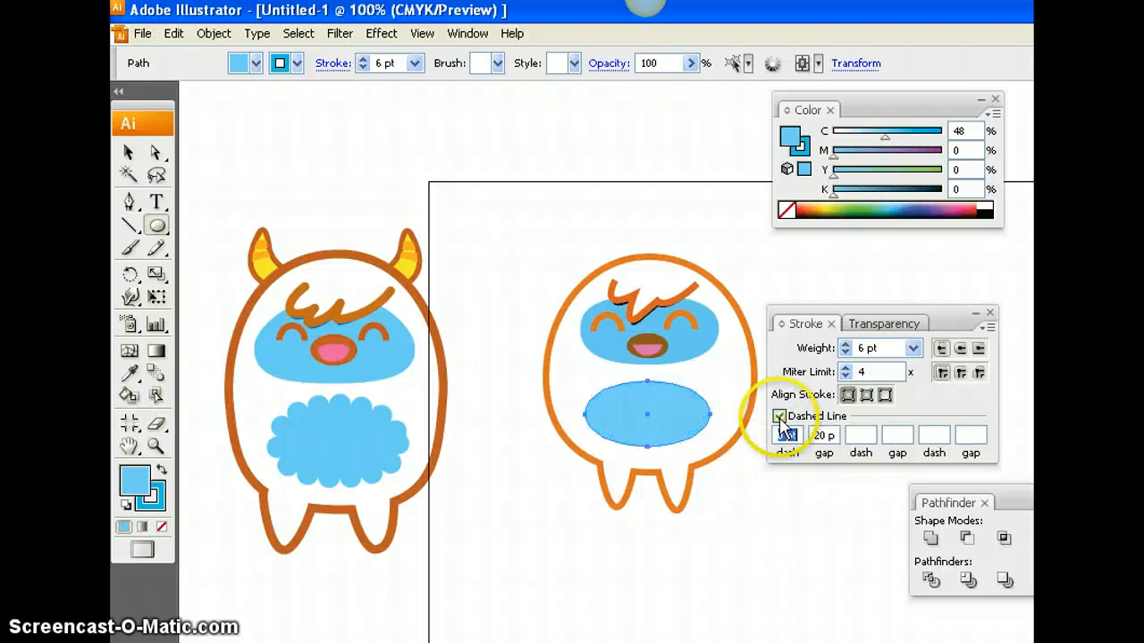
type("0")
key("Return")
left_click(784, 436)
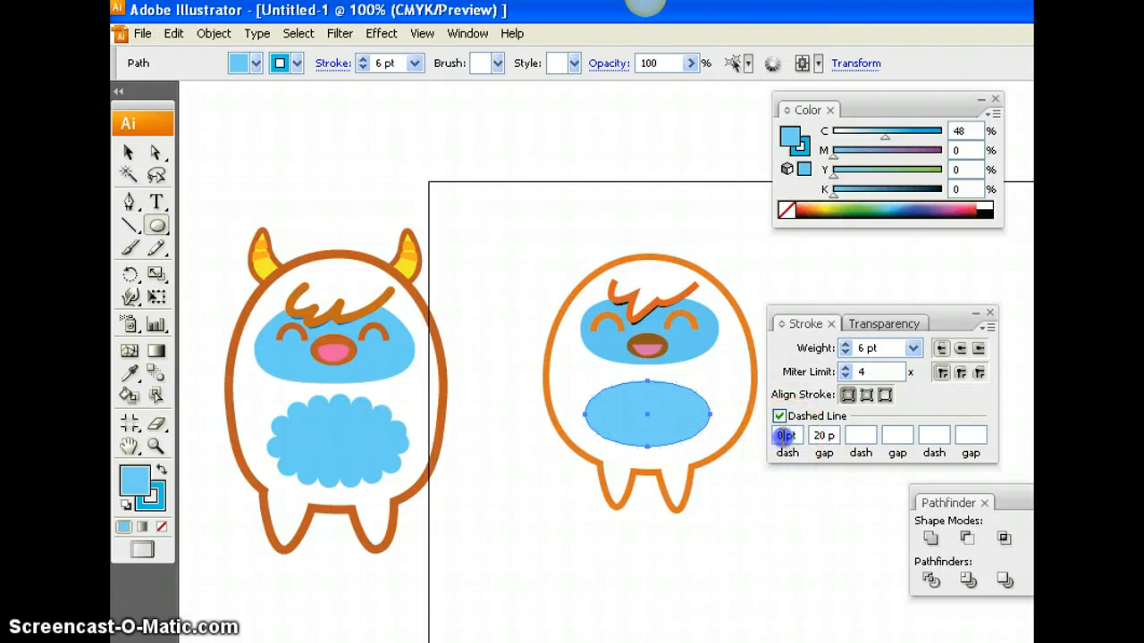
left_click_drag(778, 438, 804, 435)
left_click_drag(942, 373, 964, 355)
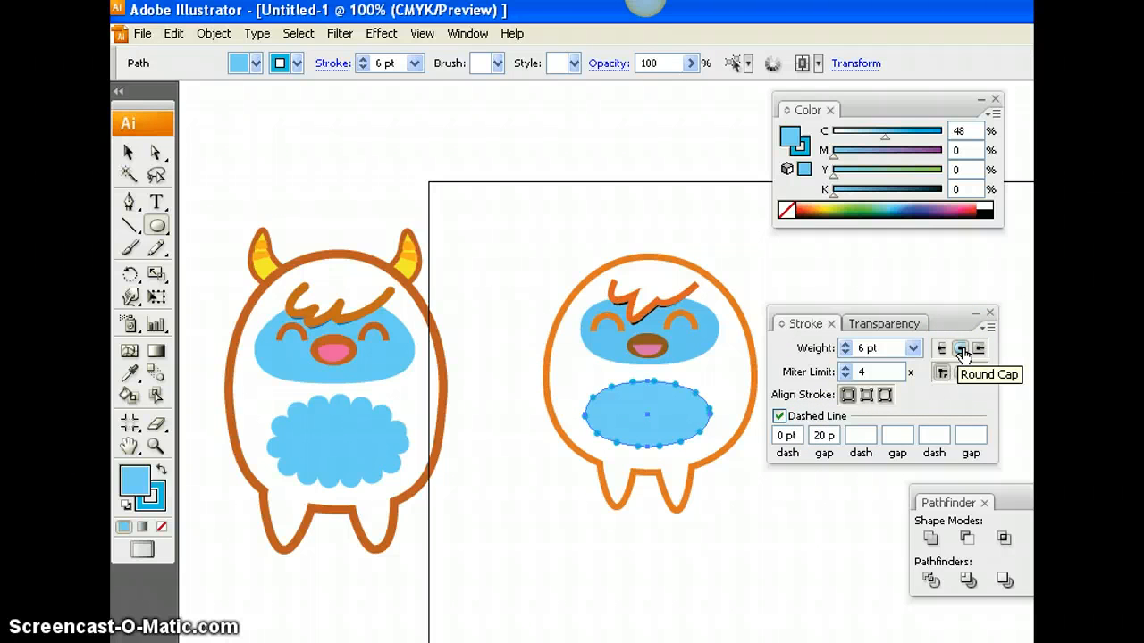
- Adjust the gap of the belly's dashed stroke, trying 30 pt and settling on 10 pt
left_click(832, 437)
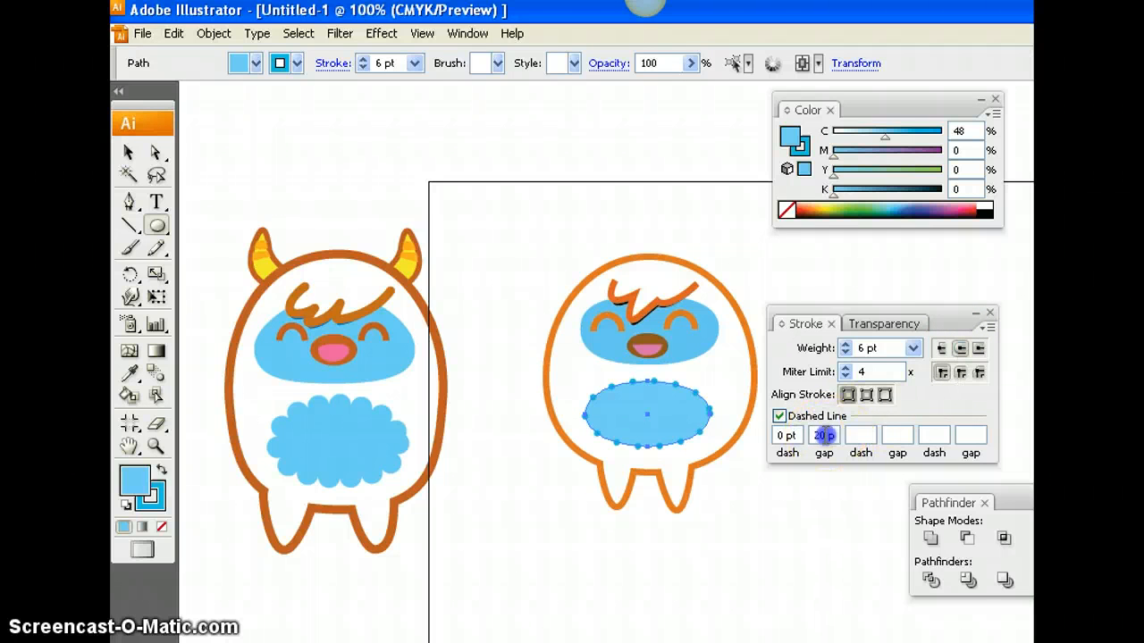
type("30")
left_click(861, 436)
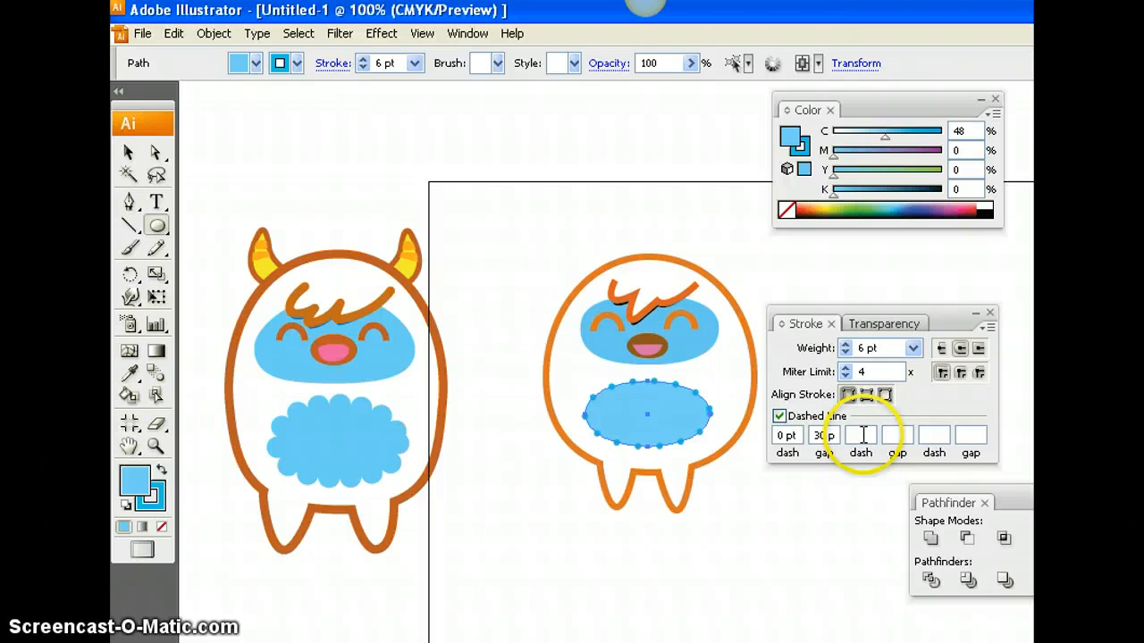
left_click_drag(829, 436, 793, 435)
type("1")
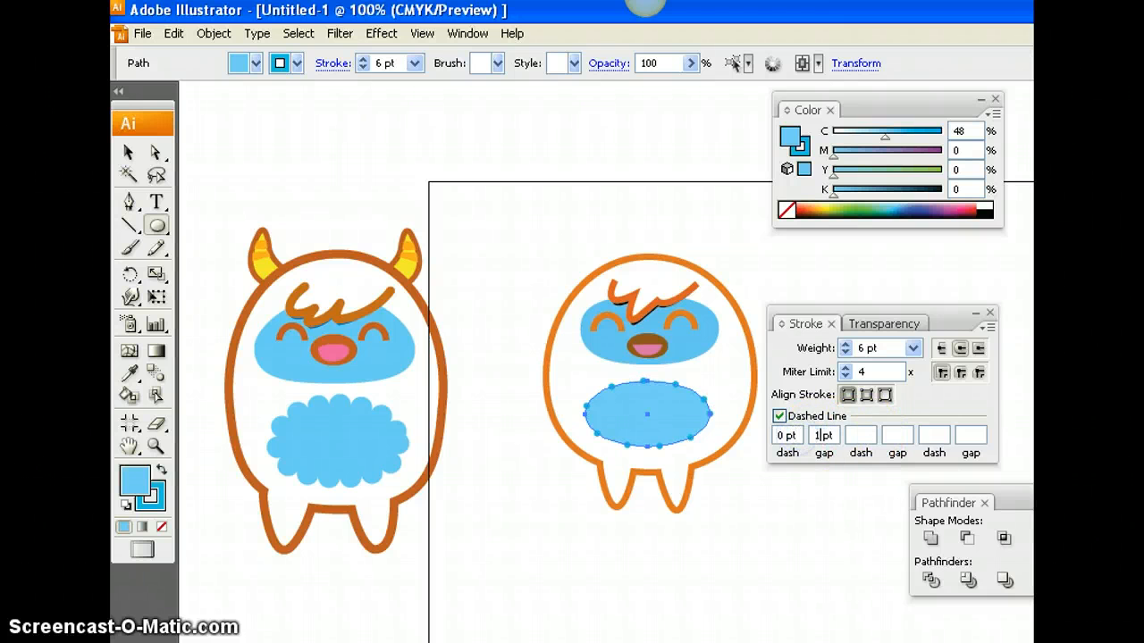
type("0")
left_click(857, 435)
left_click(779, 435)
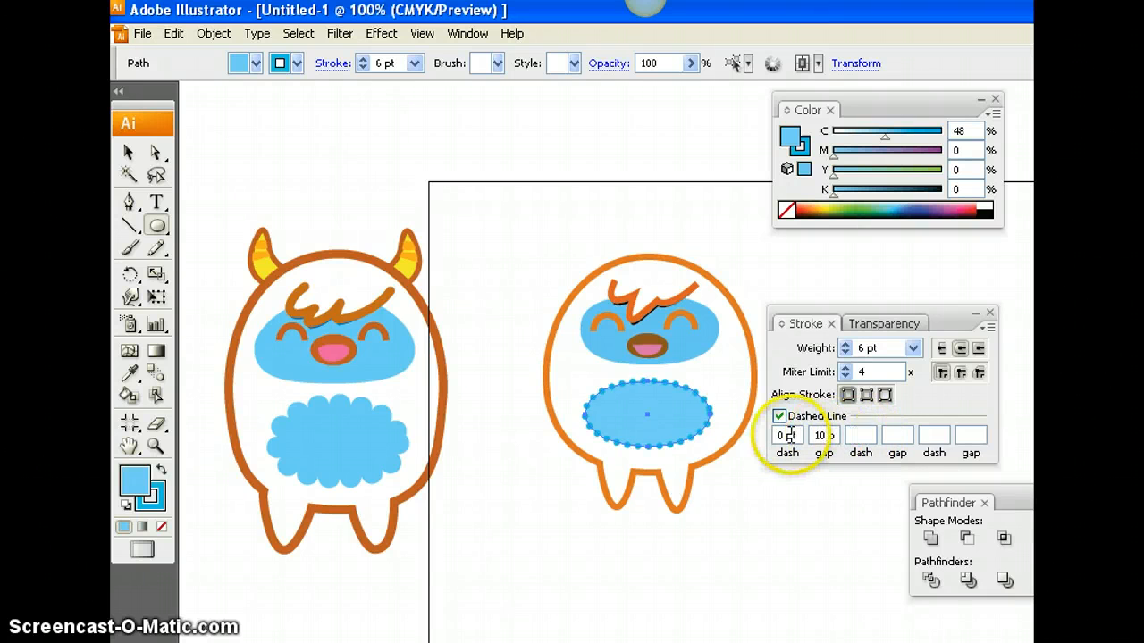
- Increase the belly's dashed stroke weight to 10 pt for larger scalloped dots around the edge
left_click(823, 436)
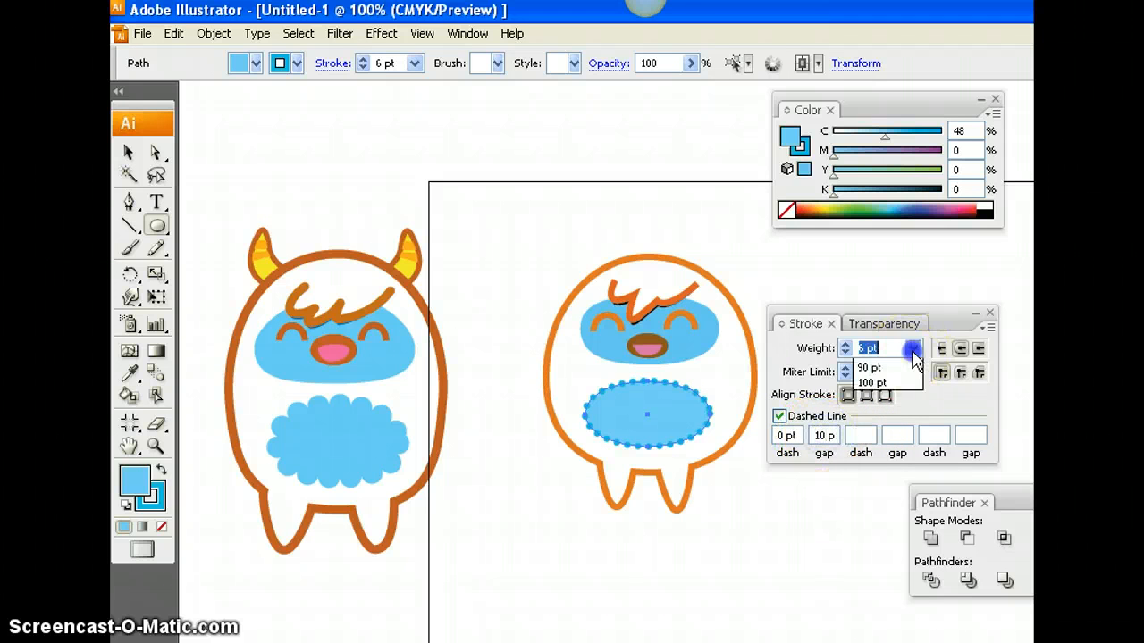
left_click(912, 348)
left_click(897, 551)
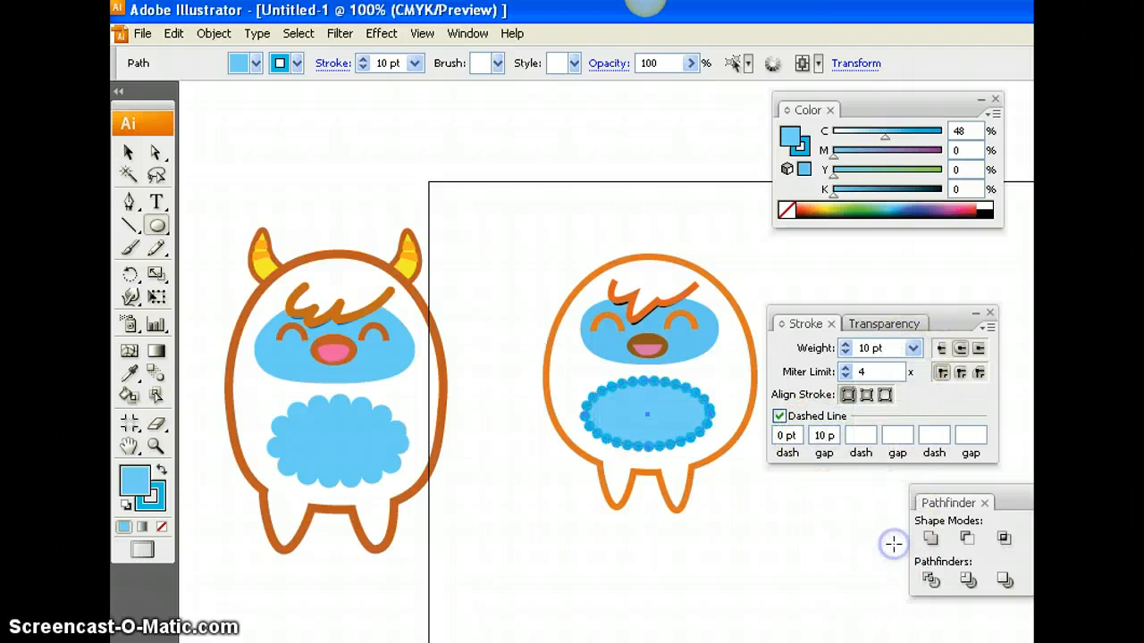
left_click(891, 535)
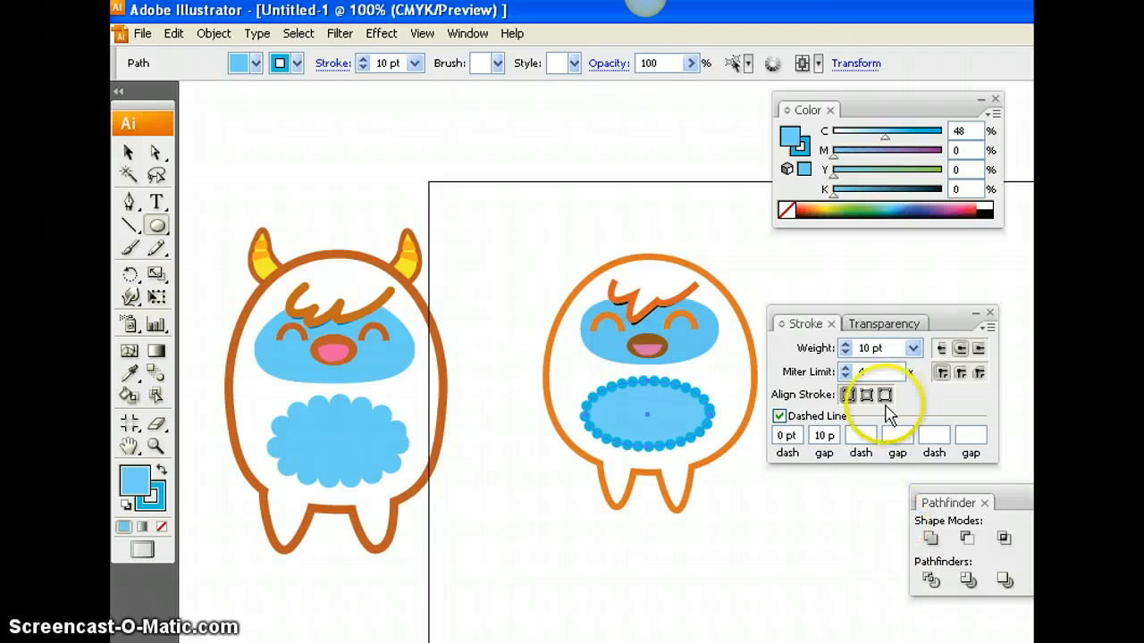
- Lighten the belly's stroke colour to C 45, M 0, Y 8.24, K 0 to blend with the fill, and deselect the ellipse
left_click_drag(885, 137, 887, 141)
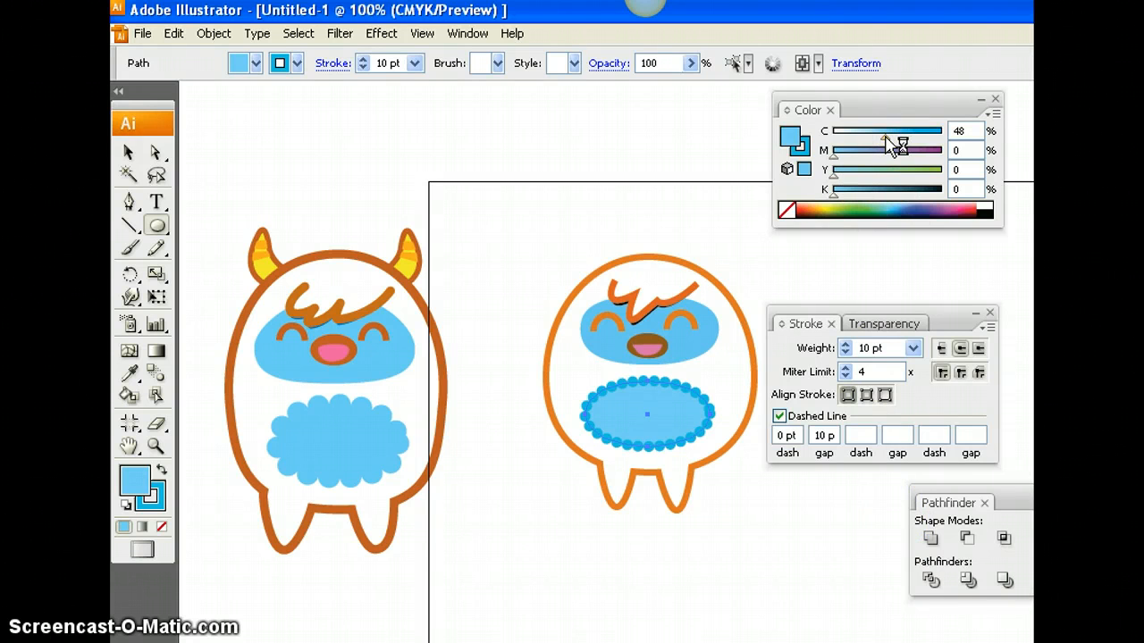
left_click(799, 145)
left_click(908, 135)
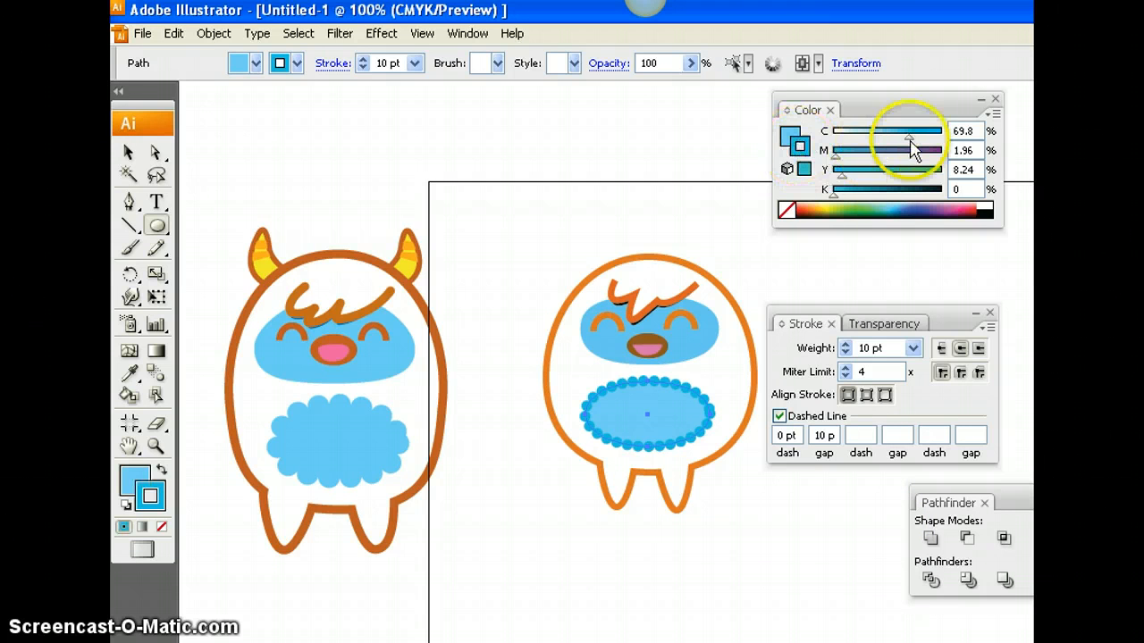
left_click(910, 139)
left_click_drag(900, 140, 836, 165)
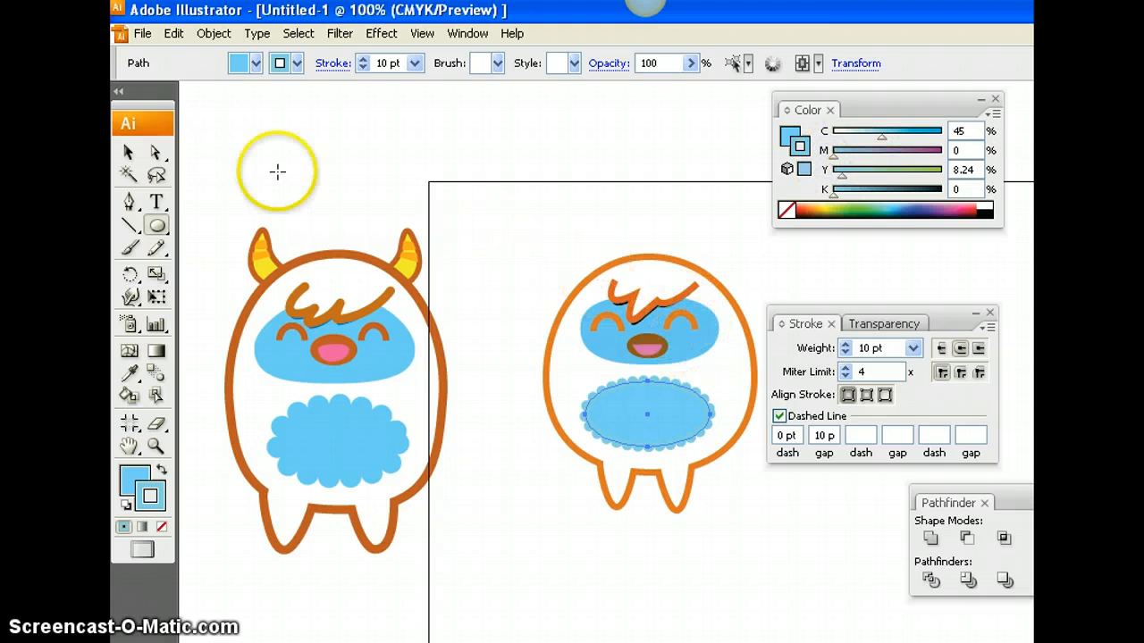
left_click(129, 153)
left_click(426, 202)
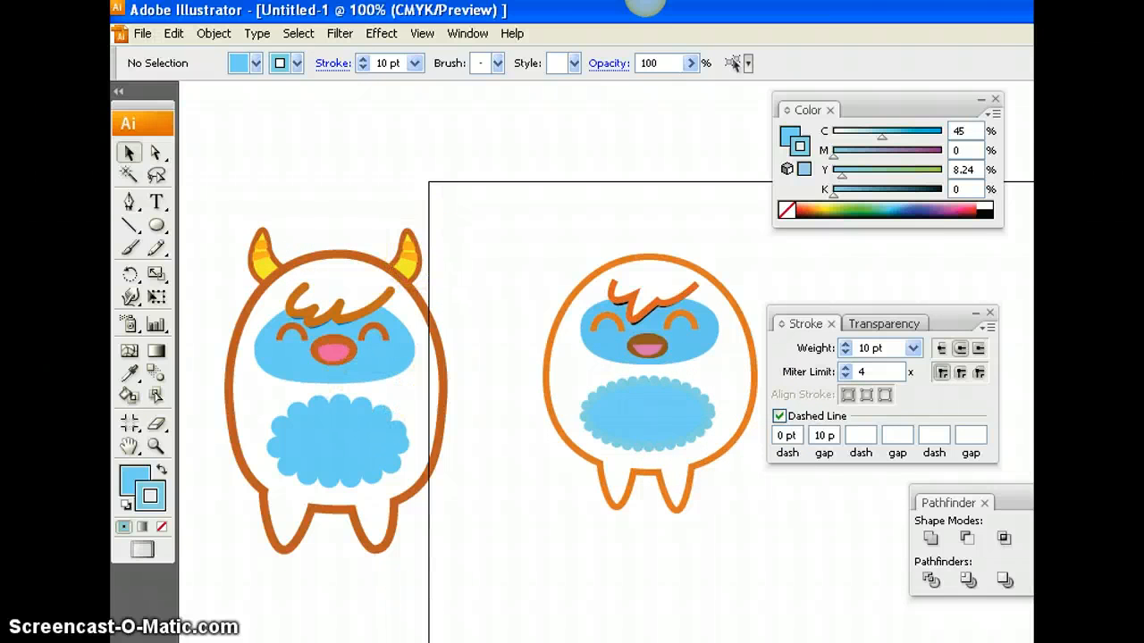
- Switch to the browser's Google Images results for "kawaii yeti" and look through the reference pictures
key("alt+Tab")
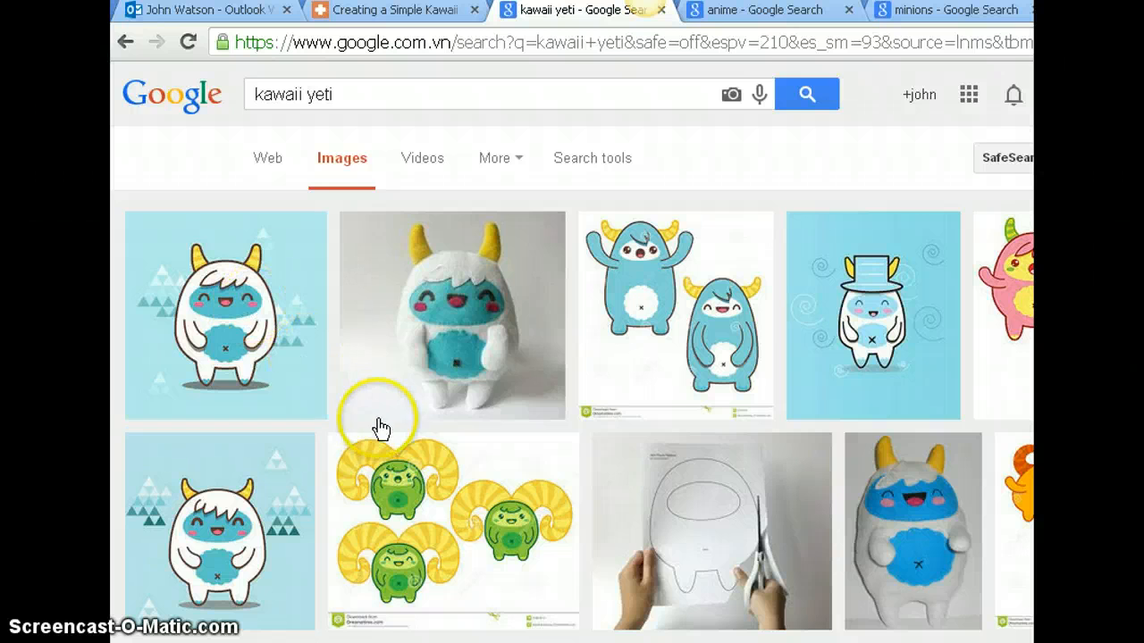
scroll(376, 426, "down", 4)
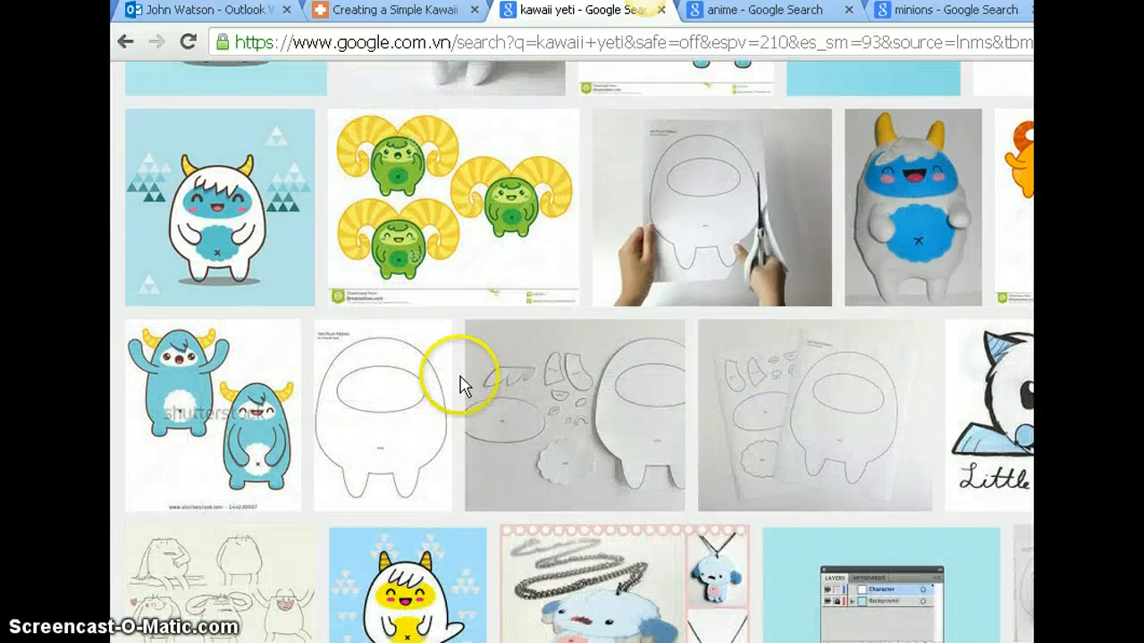